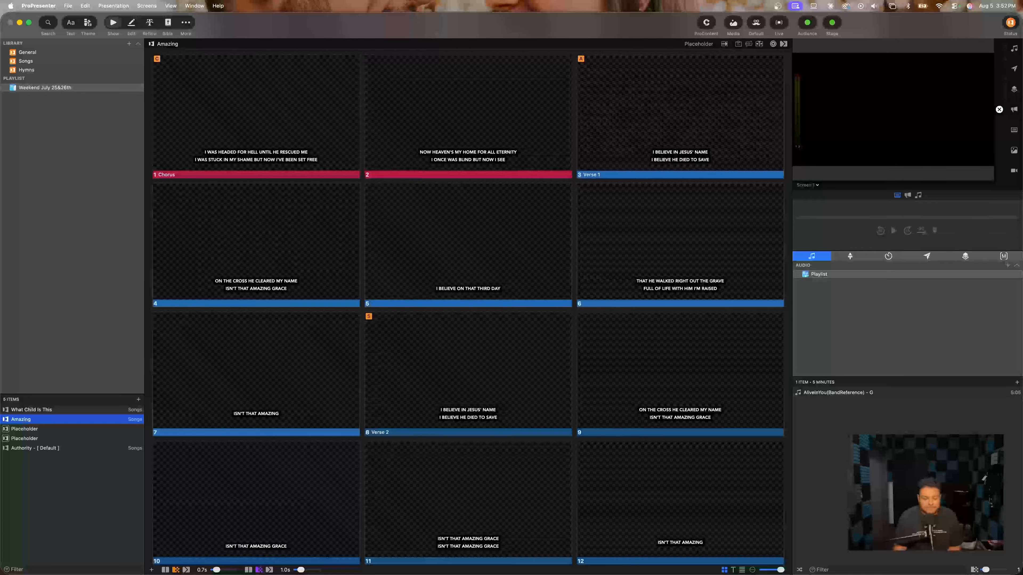
{"action": "key", "text": "ctrl+Up"}
{"action": "key", "text": "ctrl+Up"}
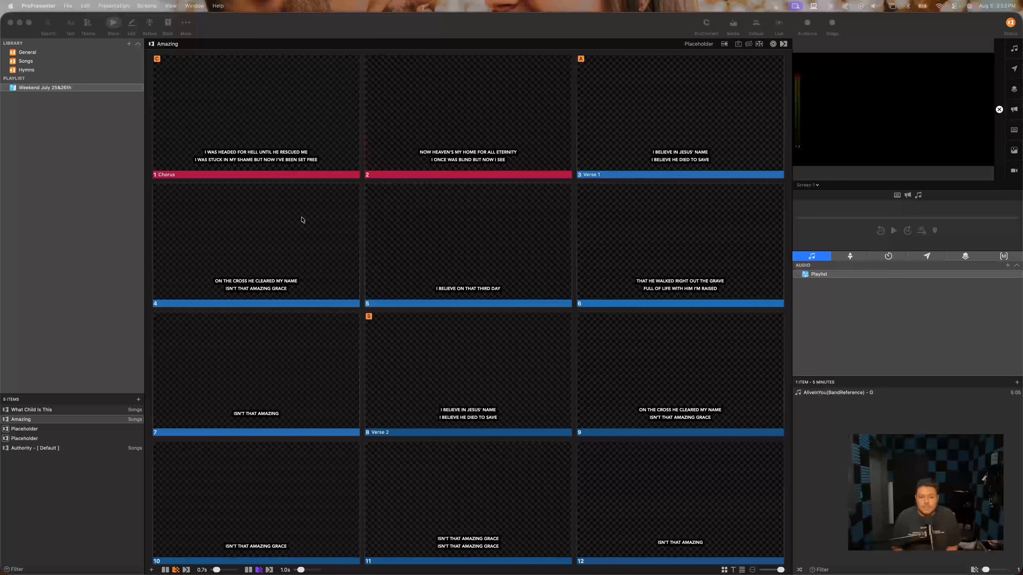
{"action": "scroll", "coordinate": [303, 218], "scroll_direction": "down", "scroll_amount": 5}
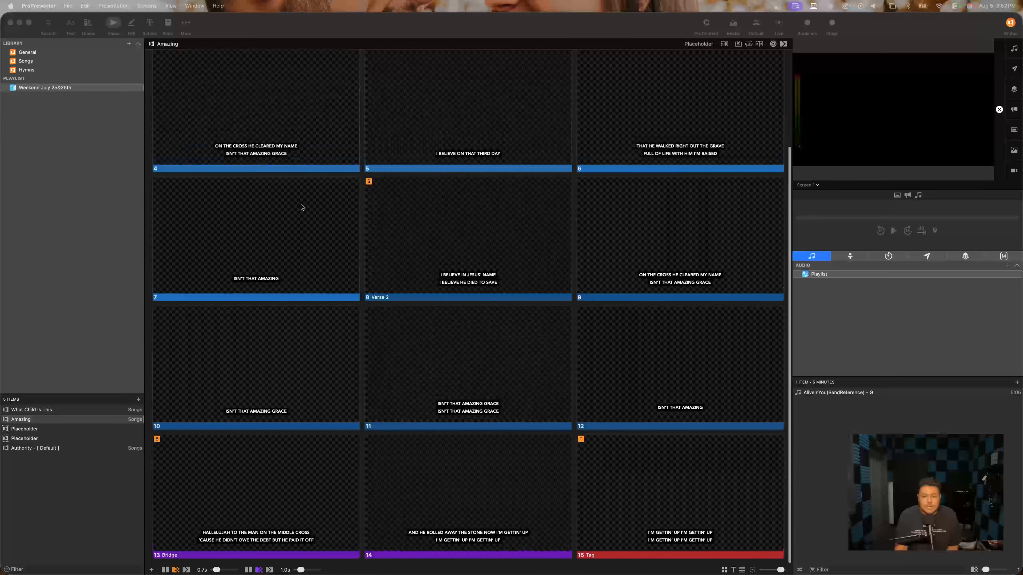
{"action": "scroll", "coordinate": [538, 264], "scroll_direction": "up", "scroll_amount": 5}
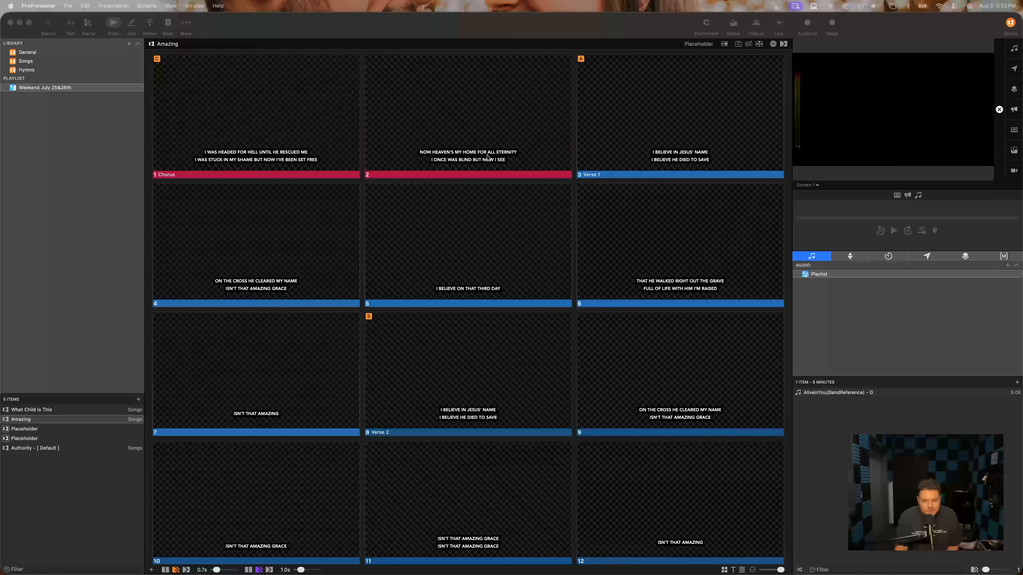
Create a new arrangement named Default for the song Amazing
{"action": "left_click", "coordinate": [749, 45]}
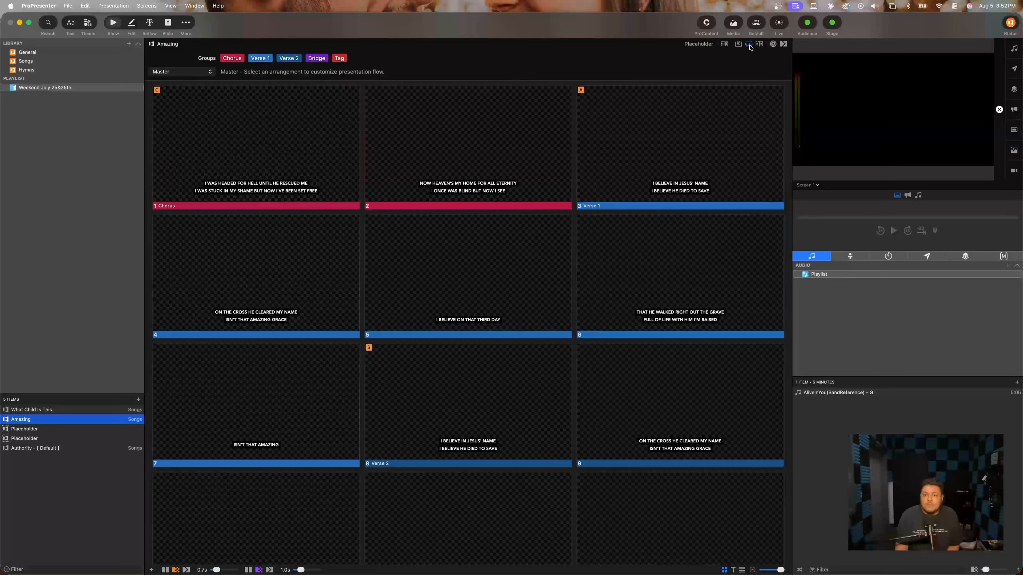
{"action": "left_click", "coordinate": [207, 72]}
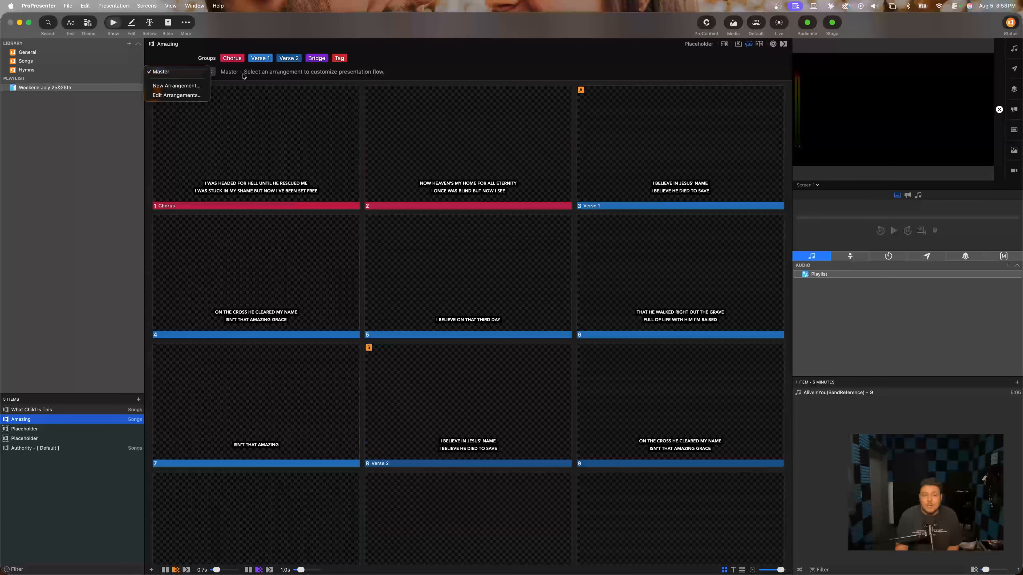
{"action": "left_click", "coordinate": [204, 71]}
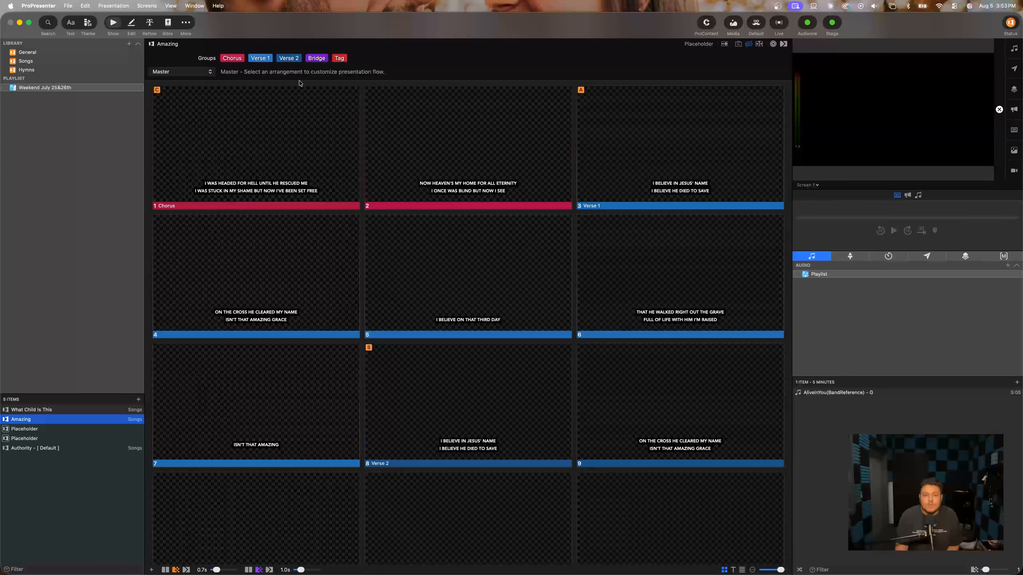
{"action": "left_click", "coordinate": [193, 73]}
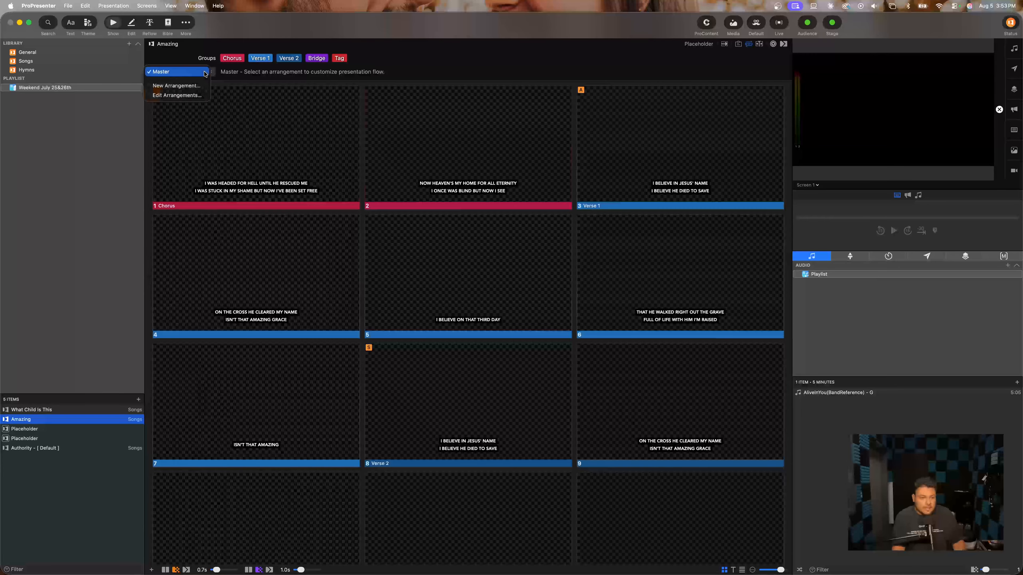
{"action": "left_click", "coordinate": [197, 86]}
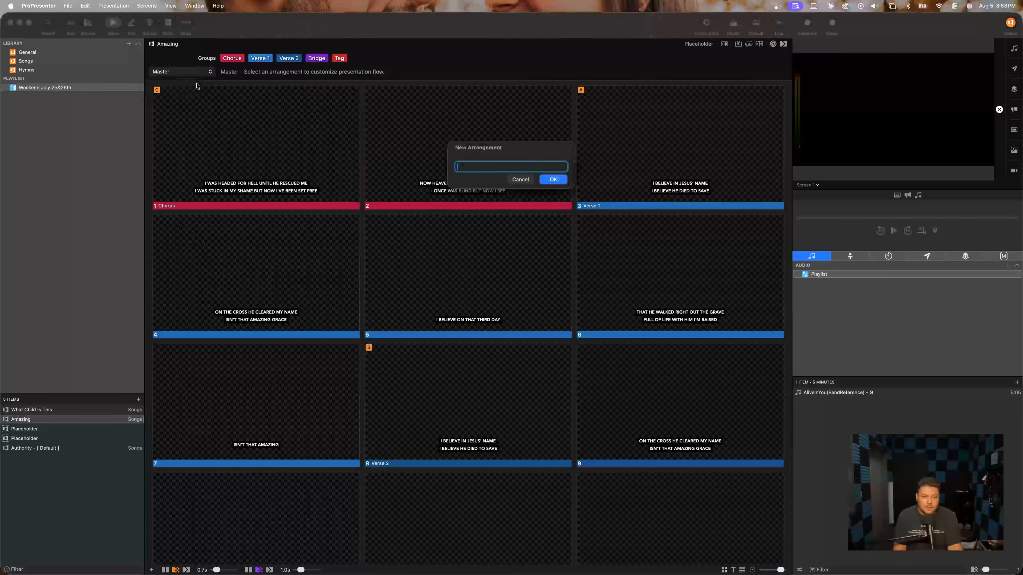
{"action": "type", "text": "Def"}
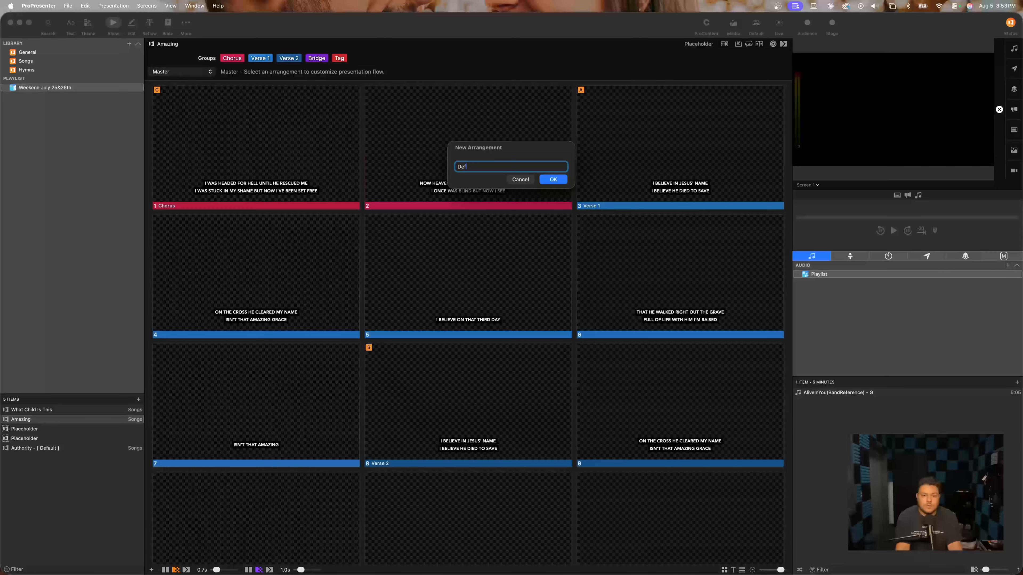
{"action": "type", "text": "ault"}
{"action": "key", "text": "Return"}
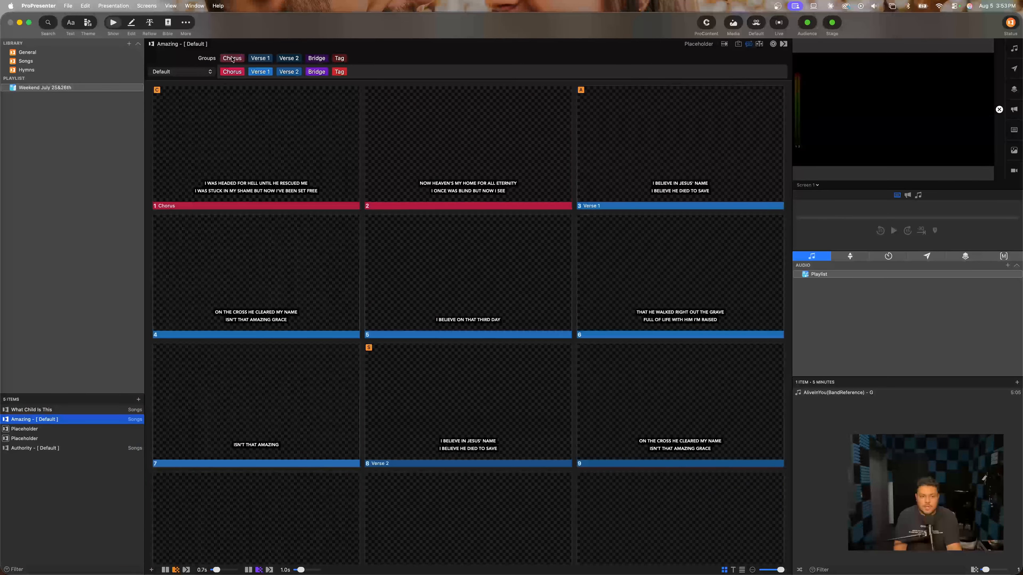
Order the Default arrangement as Chorus, Verse 1, Chorus, Verse 2, Chorus, Bridge, Bridge, Chorus, Chorus, Tag, and hide the arrangement controls
{"action": "left_click_drag", "start_coordinate": [232, 59], "coordinate": [340, 74]}
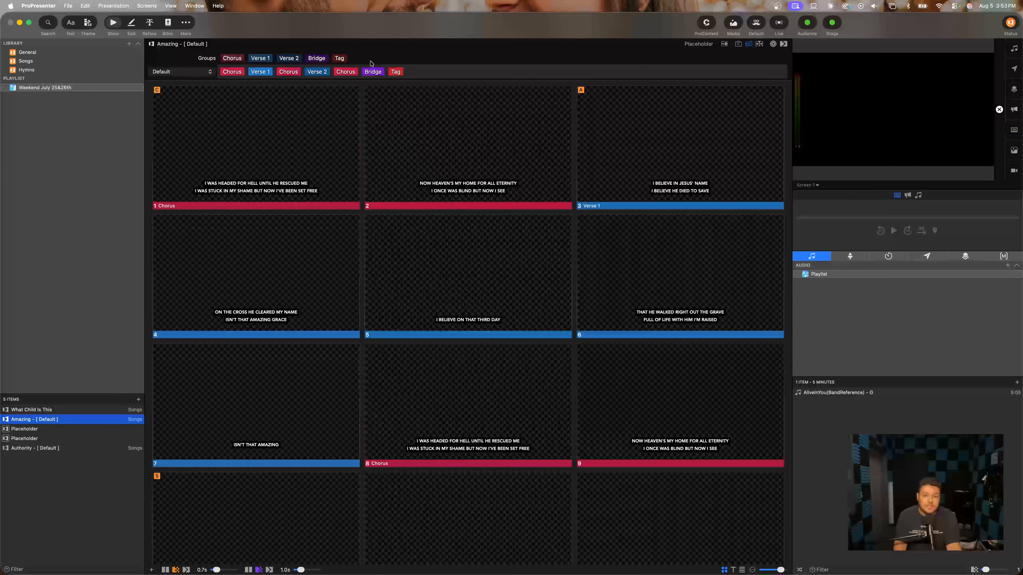
{"action": "left_click_drag", "start_coordinate": [327, 61], "coordinate": [397, 73]}
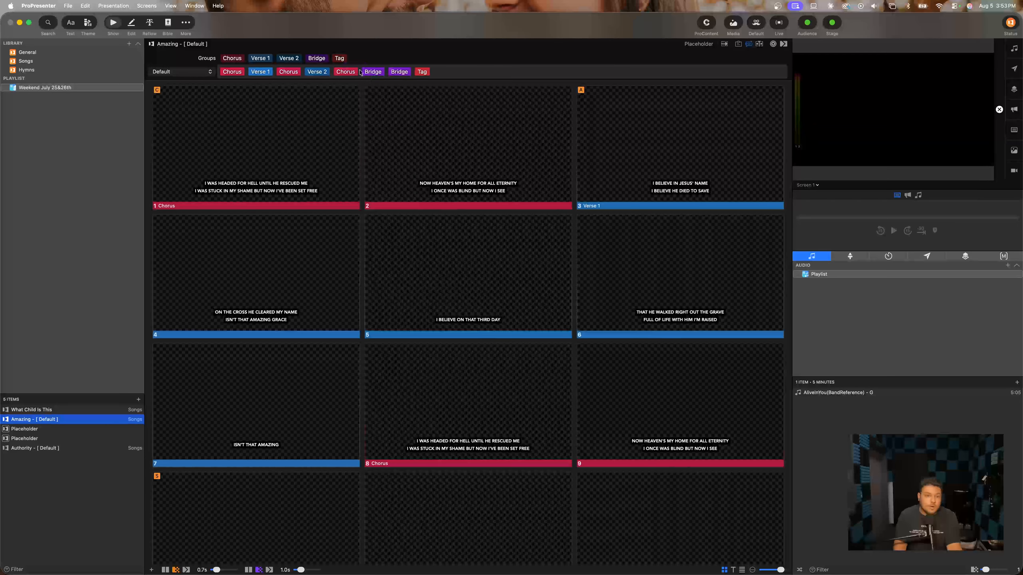
{"action": "left_click_drag", "start_coordinate": [228, 63], "coordinate": [421, 73]}
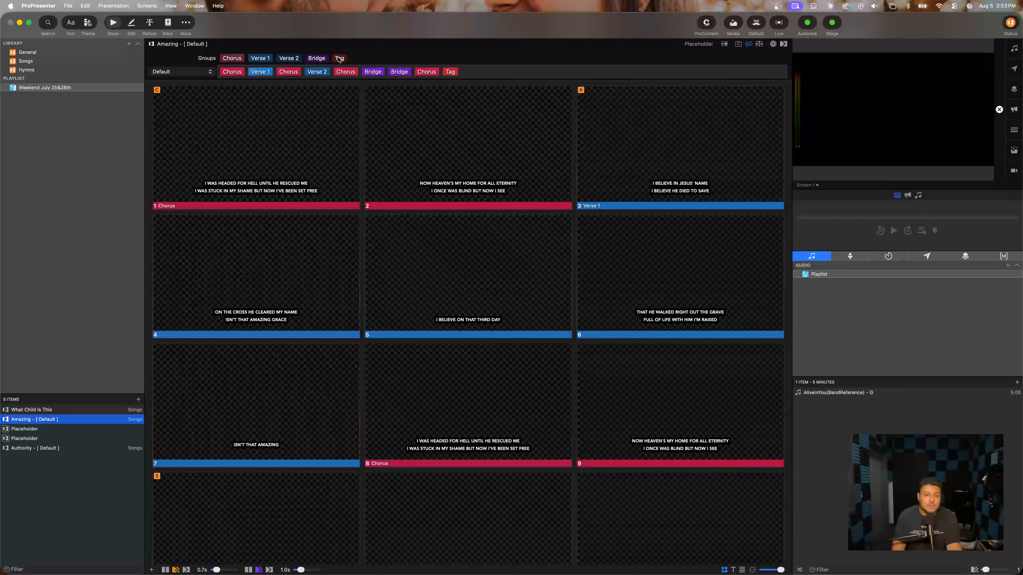
{"action": "left_click_drag", "start_coordinate": [228, 63], "coordinate": [441, 73]}
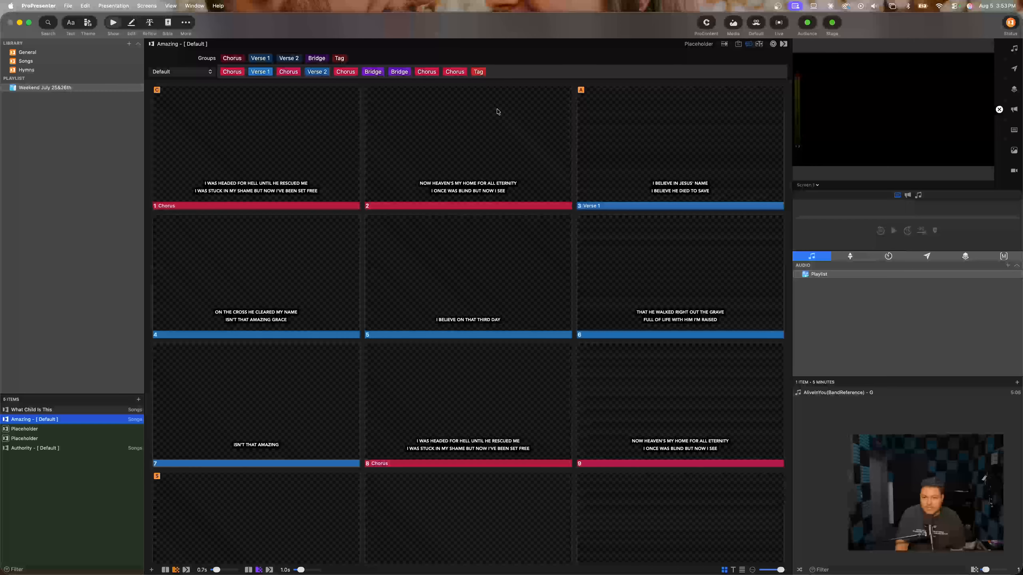
{"action": "scroll", "coordinate": [519, 321], "scroll_direction": "down", "scroll_amount": 15}
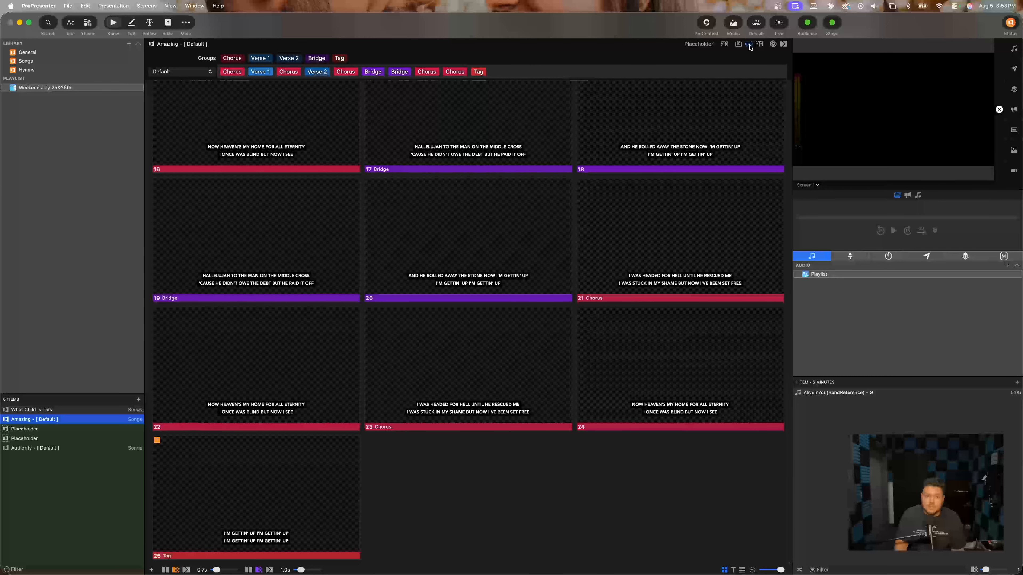
{"action": "left_click", "coordinate": [749, 45]}
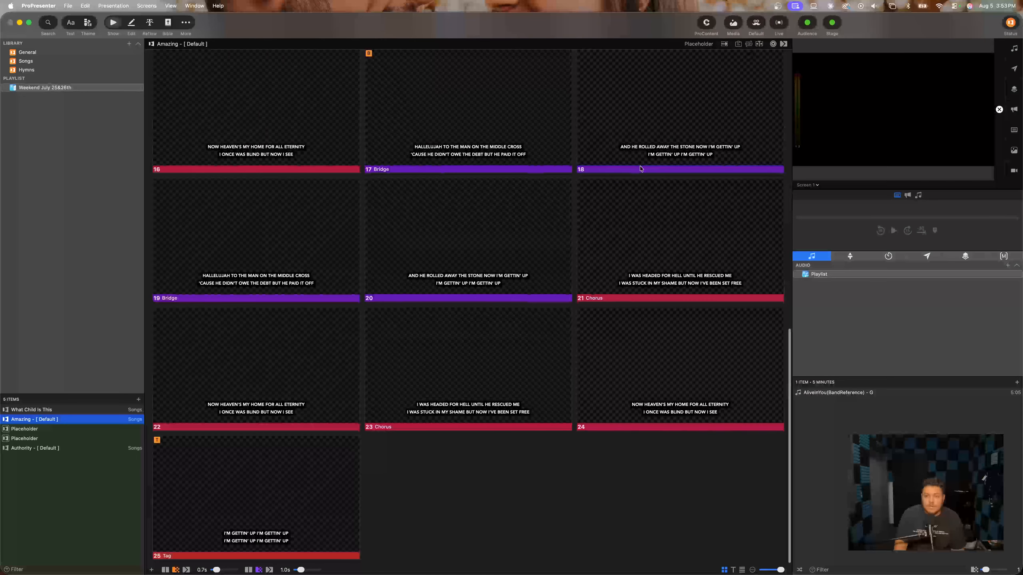
{"action": "scroll", "coordinate": [645, 171], "scroll_direction": "up", "scroll_amount": 15}
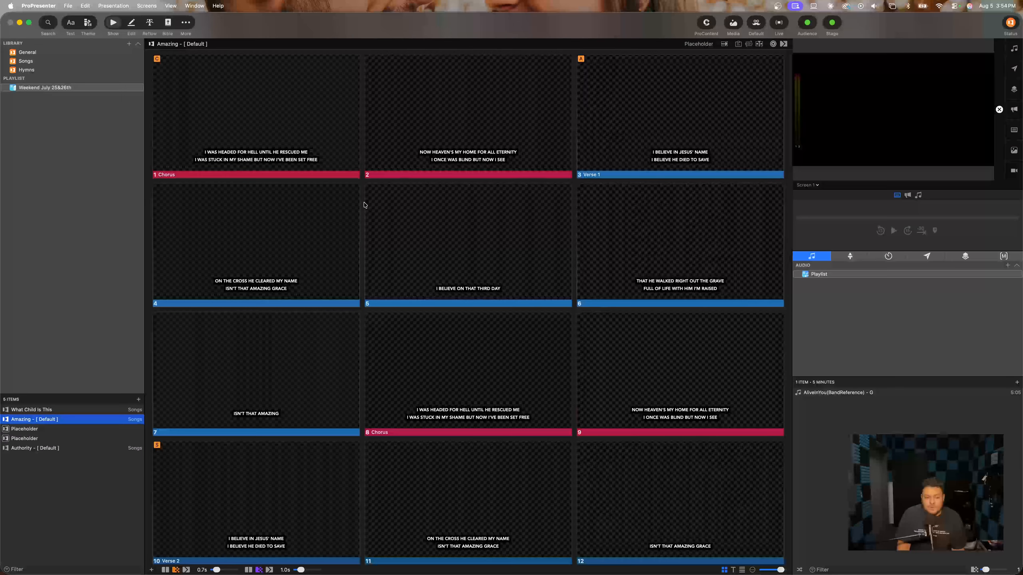
Switch the Amazing playlist item to the Master arrangement and look through its slides
{"action": "right_click", "coordinate": [52, 418]}
{"action": "mouse_move", "coordinate": [93, 437]}
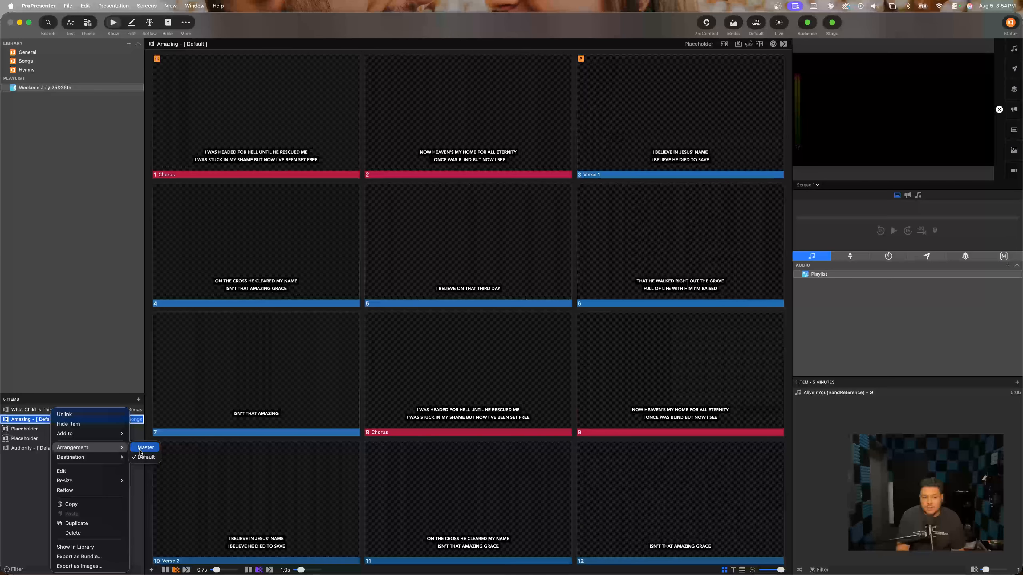
{"action": "left_click", "coordinate": [141, 450]}
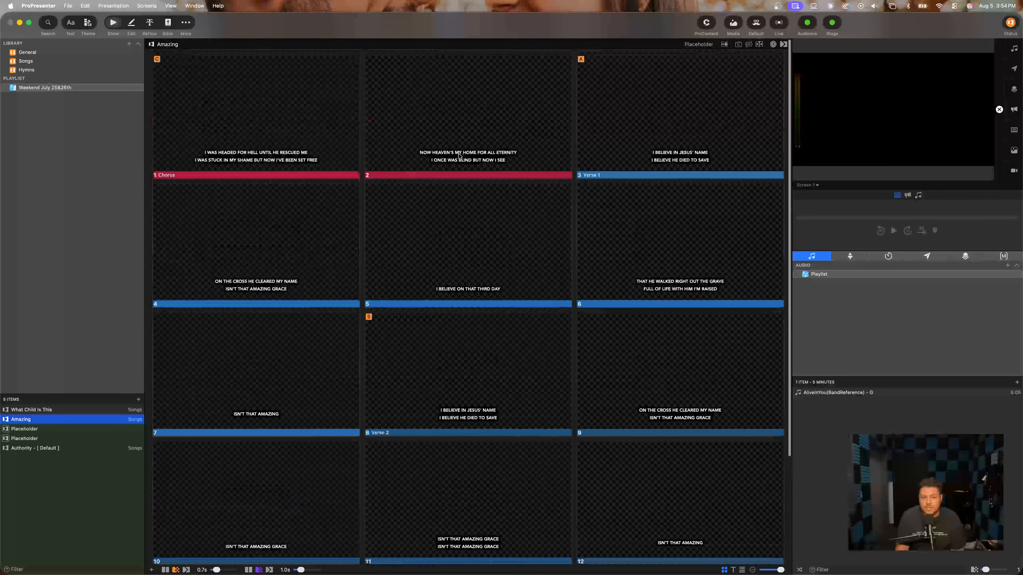
{"action": "scroll", "coordinate": [590, 285], "scroll_direction": "down", "scroll_amount": 5}
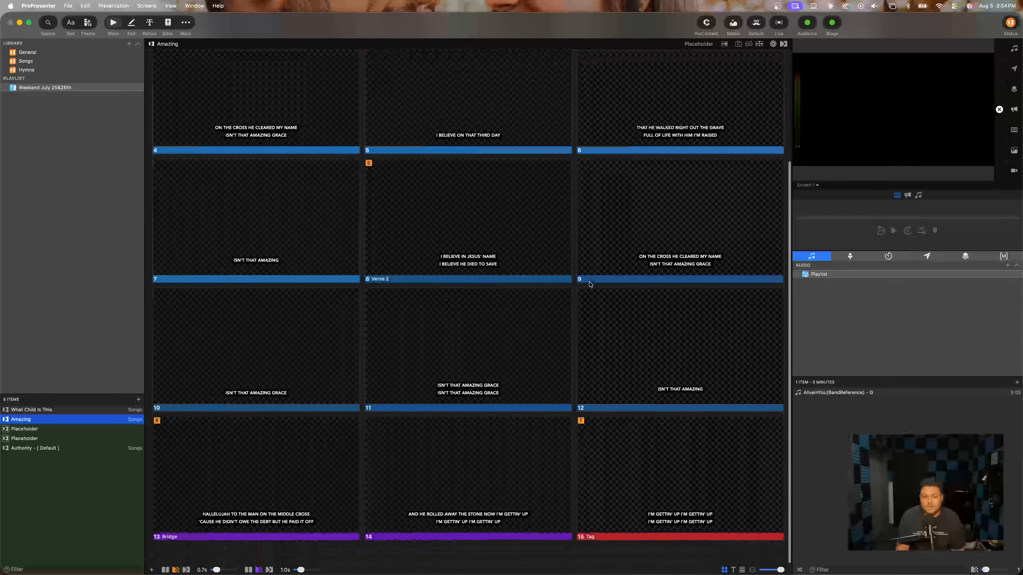
{"action": "scroll", "coordinate": [608, 349], "scroll_direction": "up", "scroll_amount": 6}
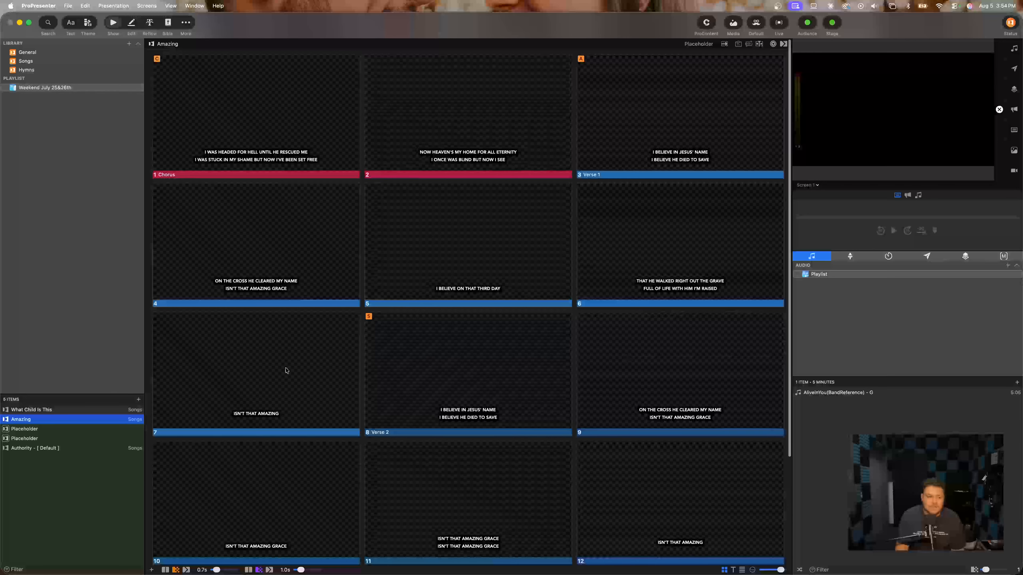
{"action": "scroll", "coordinate": [579, 381], "scroll_direction": "down", "scroll_amount": 3}
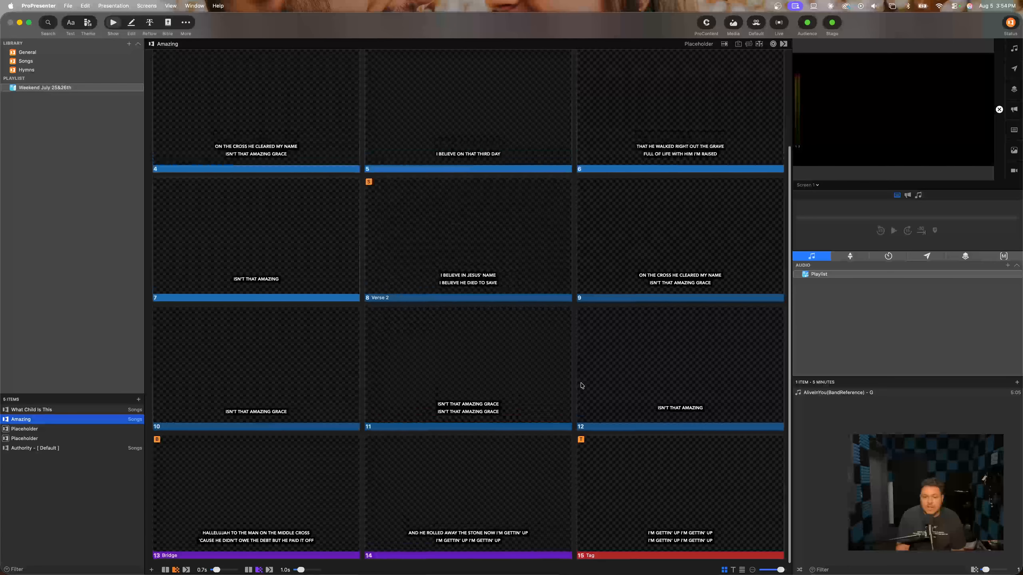
{"action": "scroll", "coordinate": [581, 385], "scroll_direction": "up", "scroll_amount": 3}
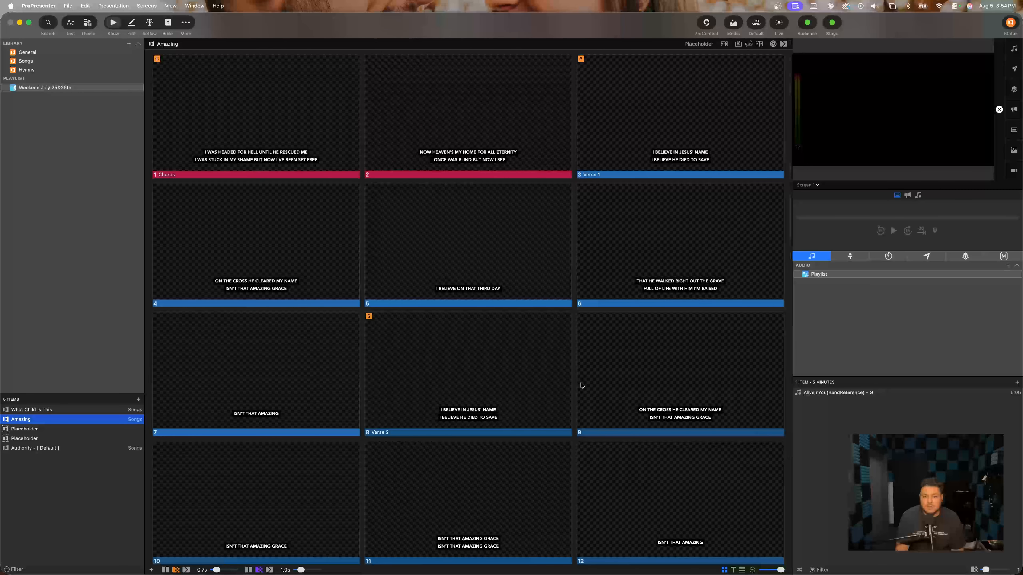
Show the first slides of Verse 1, Chorus and Verse 2 live, one after another
{"action": "left_click", "coordinate": [652, 174]}
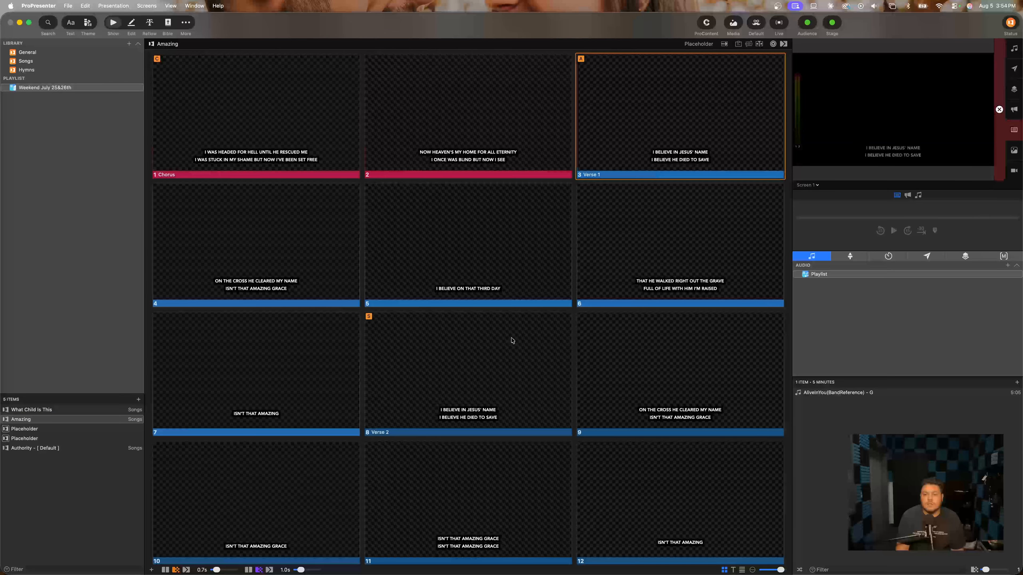
{"action": "left_click", "coordinate": [309, 138]}
{"action": "left_click", "coordinate": [451, 349]}
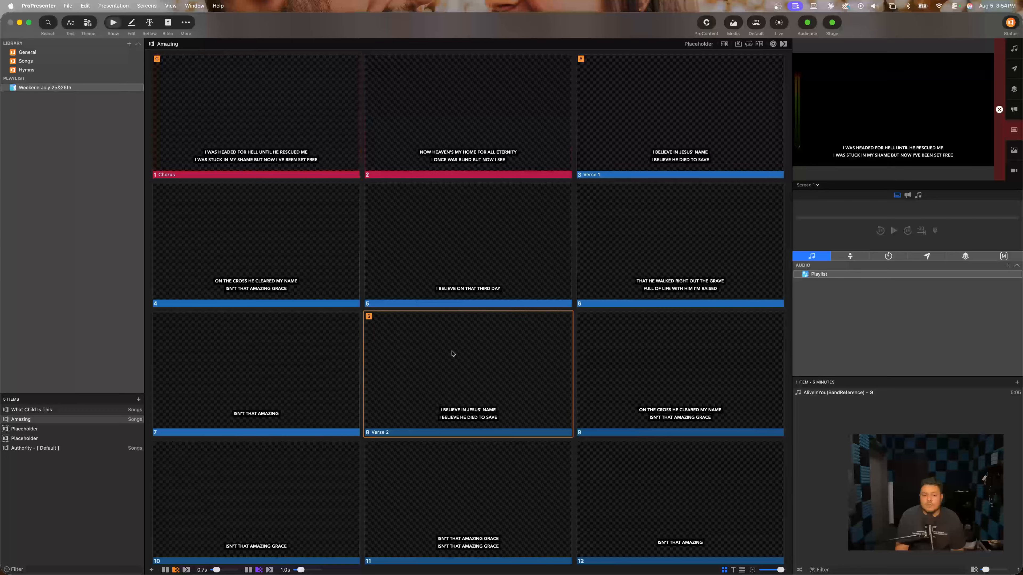
Set the Amazing playlist item's arrangement to Default
{"action": "right_click", "coordinate": [86, 419]}
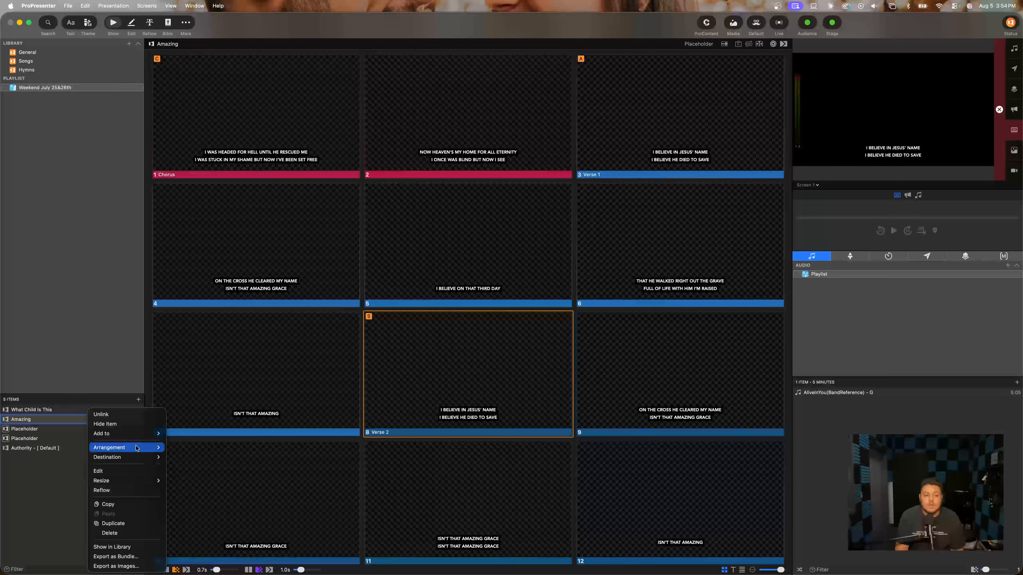
{"action": "mouse_move", "coordinate": [121, 448]}
{"action": "left_click", "coordinate": [183, 457]}
Show the opening Chorus slide live and advance slide by slide to slide 5, "I believe on that third day"
{"action": "left_click", "coordinate": [180, 174]}
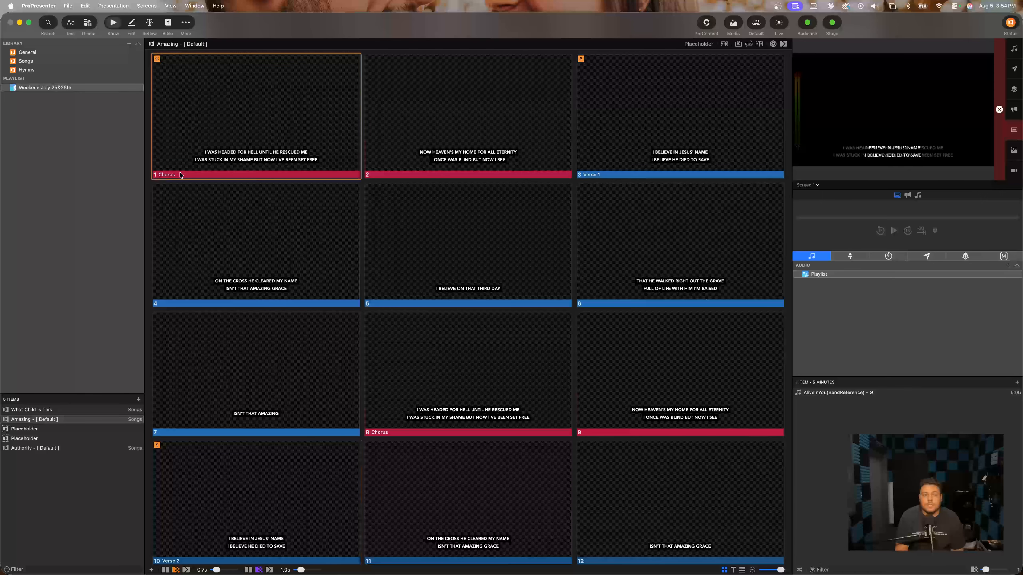
{"action": "key", "text": "Right"}
{"action": "key", "text": "Right"}
{"action": "key", "text": "Right"}
{"action": "key", "text": "Right"}
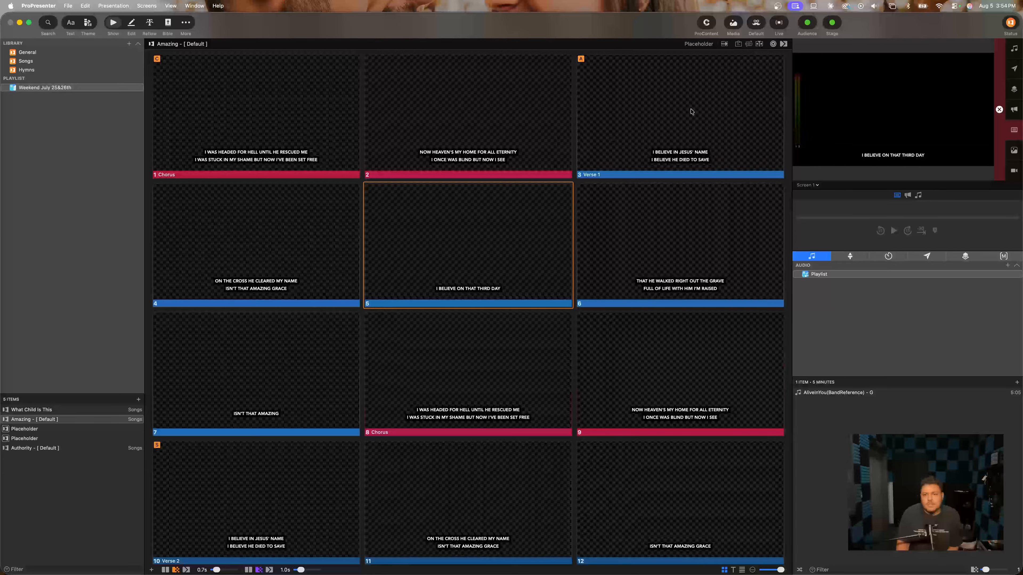
Look at Amazing's arrangement order, its slide editor and its Reflow editor, and return to the show view
{"action": "left_click", "coordinate": [749, 45]}
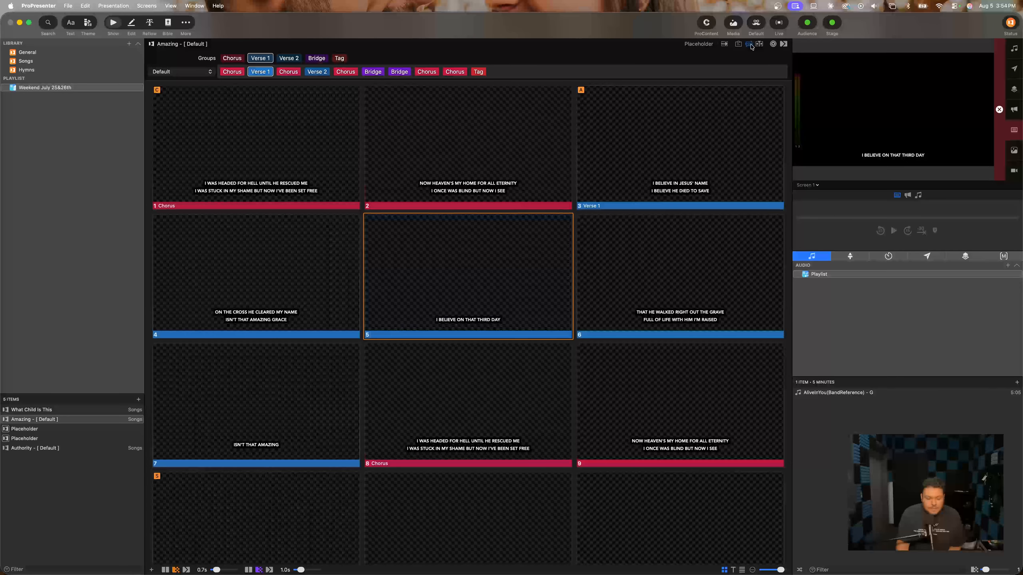
{"action": "left_click", "coordinate": [750, 46]}
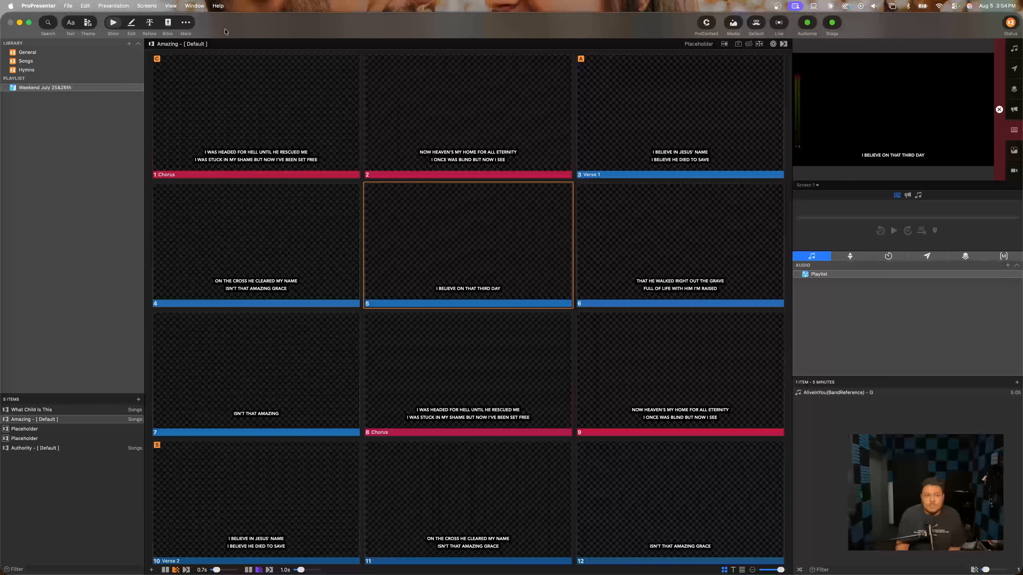
{"action": "left_click", "coordinate": [132, 23]}
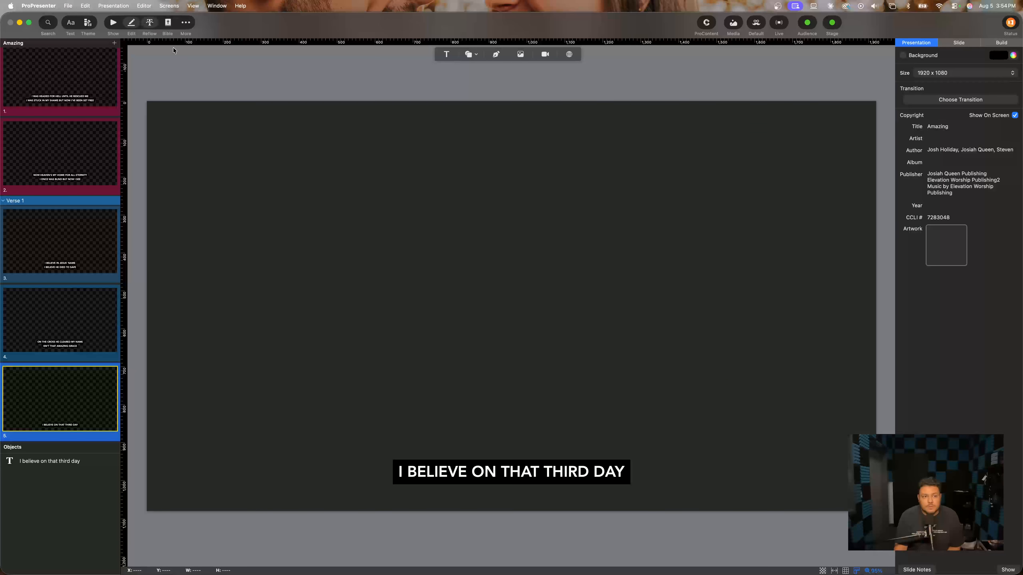
{"action": "left_click", "coordinate": [149, 22]}
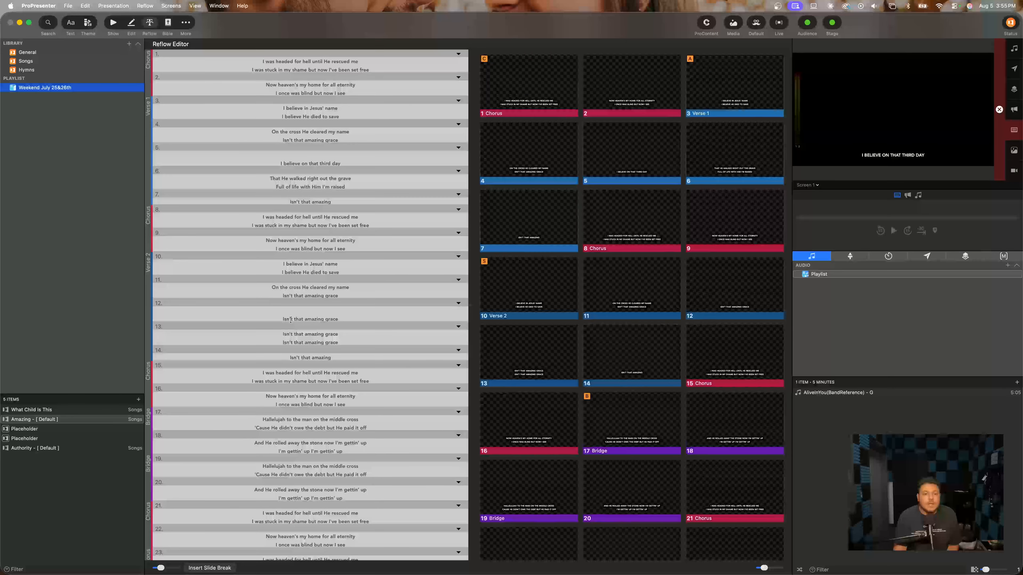
{"action": "left_click", "coordinate": [113, 22]}
Find "glorious day" in the song search for the first placeholder and choose Glorious Day (Living He Loved Me) for import and linking
{"action": "left_click", "coordinate": [51, 428]}
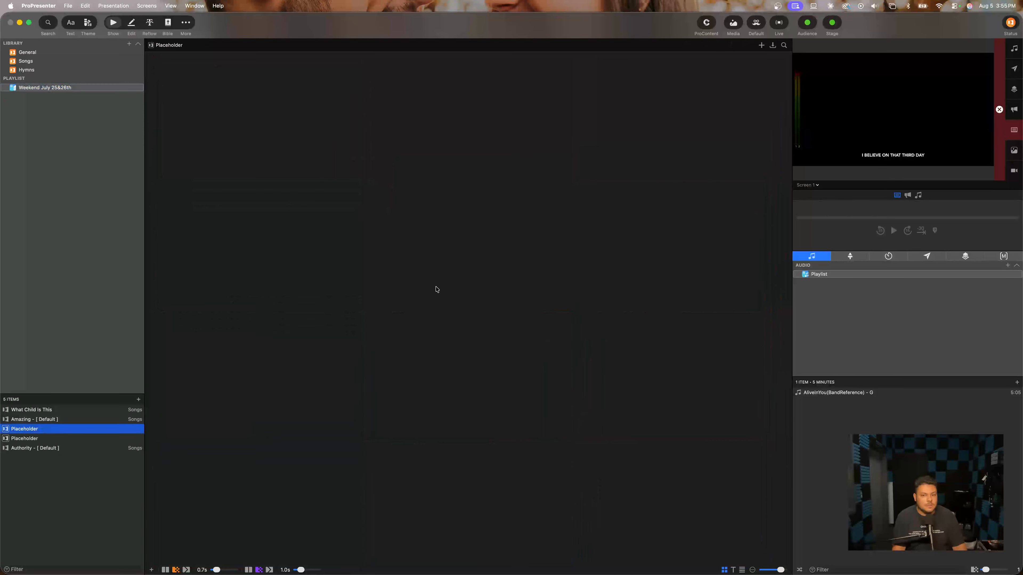
{"action": "left_click", "coordinate": [783, 45]}
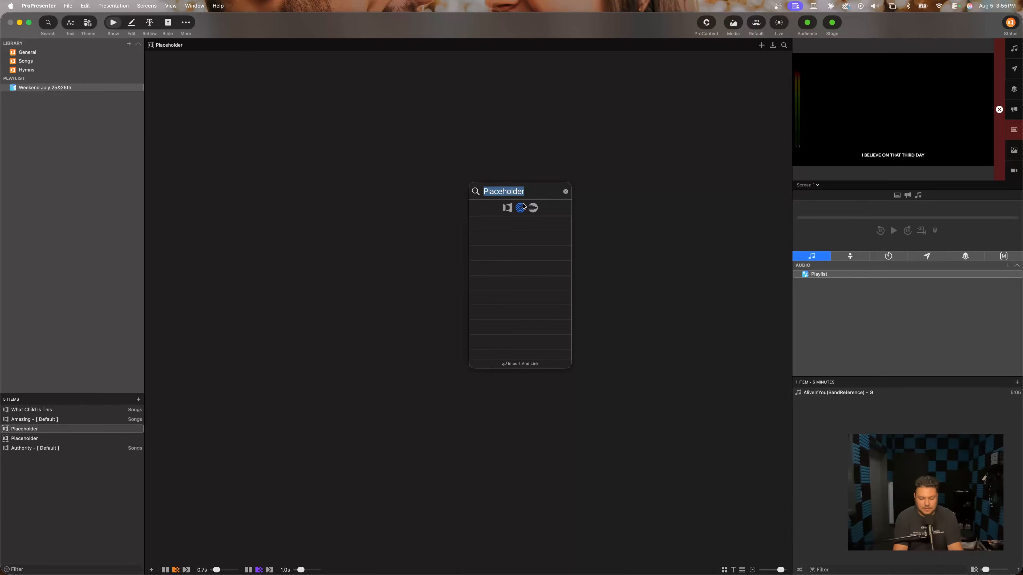
{"action": "type", "text": "glorious "}
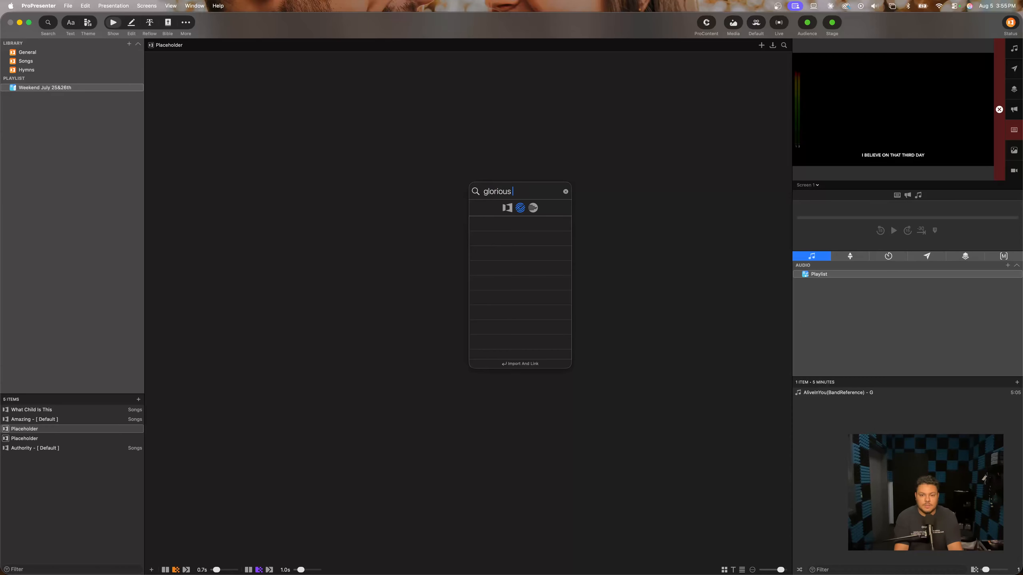
{"action": "type", "text": "day"}
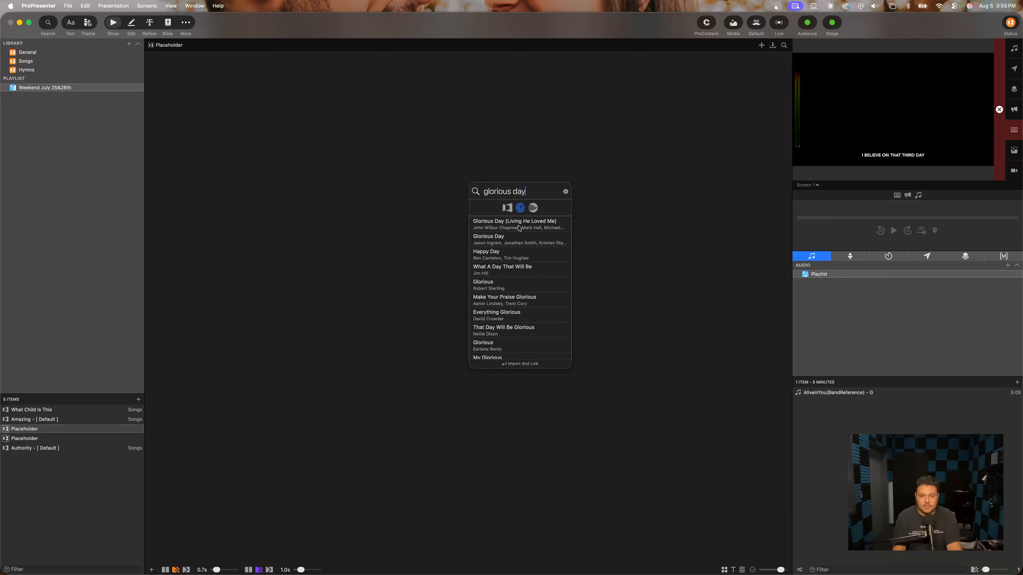
{"action": "left_click", "coordinate": [509, 229]}
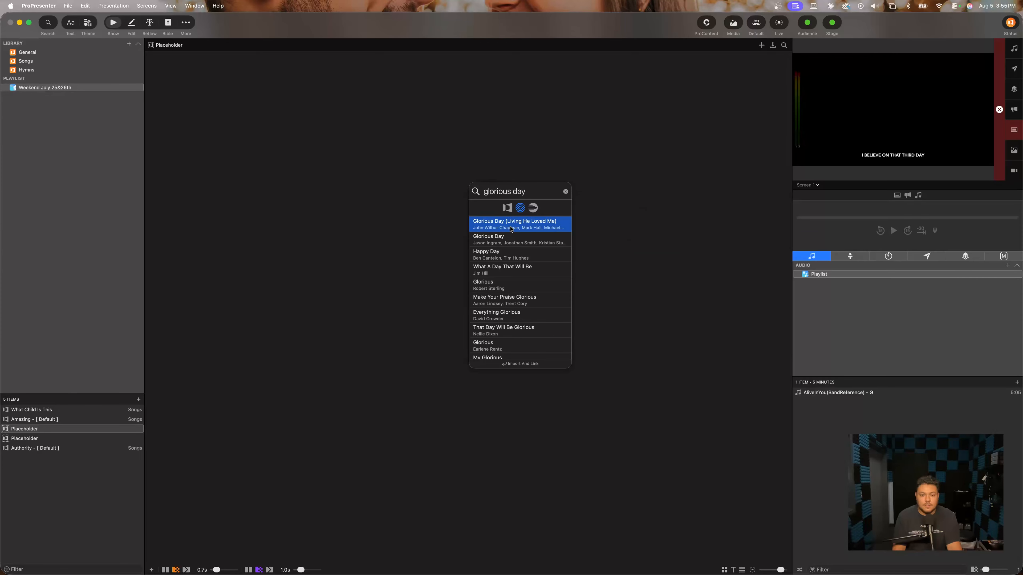
{"action": "key", "text": "Return"}
Set the song import to 100 line-break delimiters per slide and import Glorious Day (Living He Loved Me) into the placeholder
{"action": "double_click", "coordinate": [463, 154]}
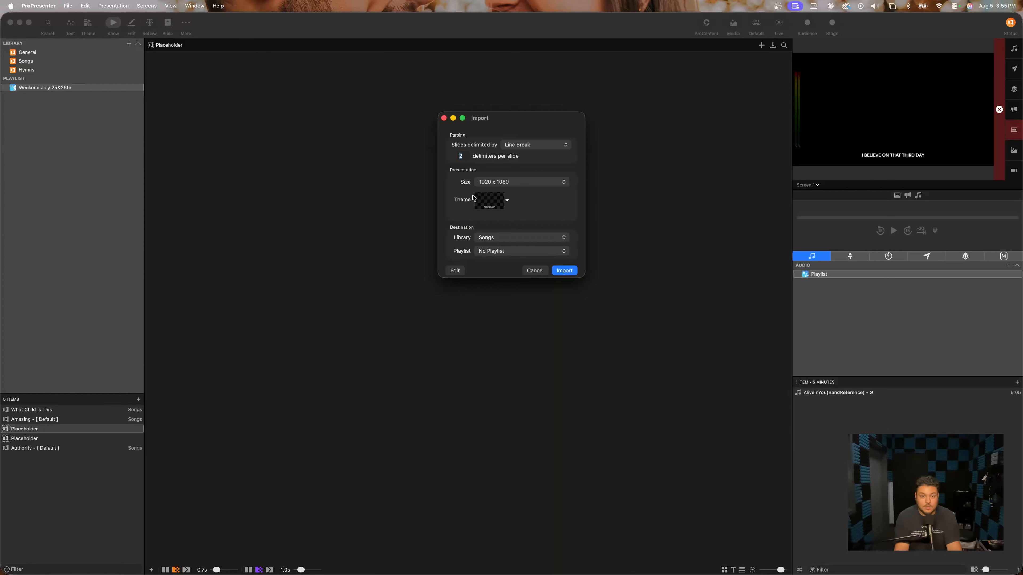
{"action": "type", "text": "100"}
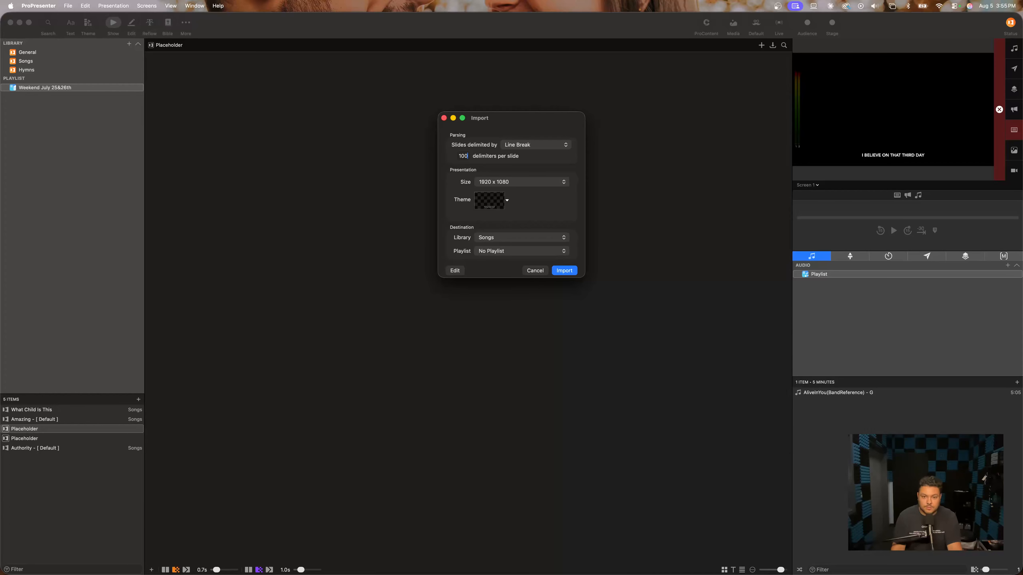
{"action": "left_click", "coordinate": [564, 270]}
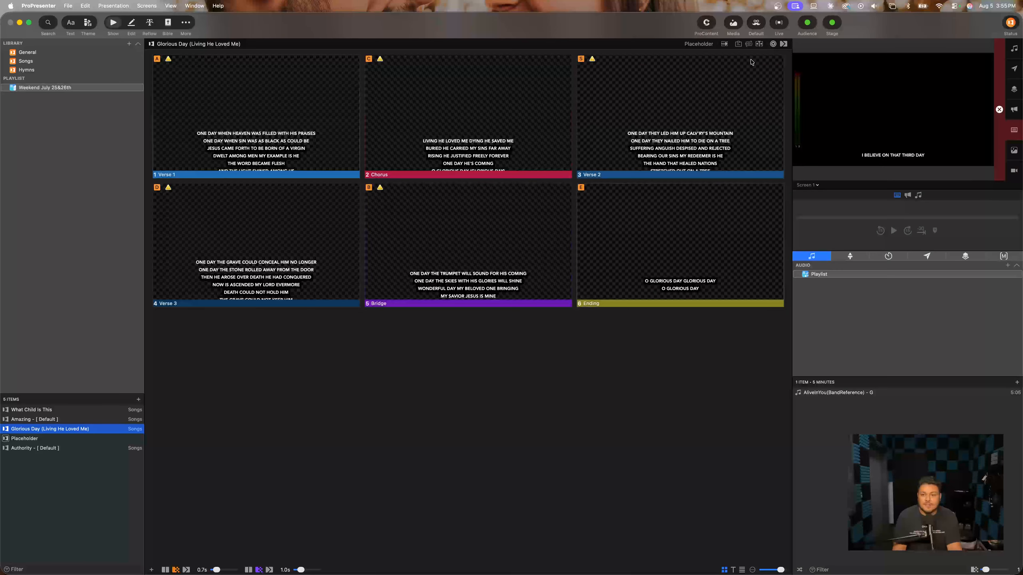
Open Glorious Day in the Reflow editor and try to combine the Chorus slide with the Verse 1 slide
{"action": "left_click", "coordinate": [146, 24]}
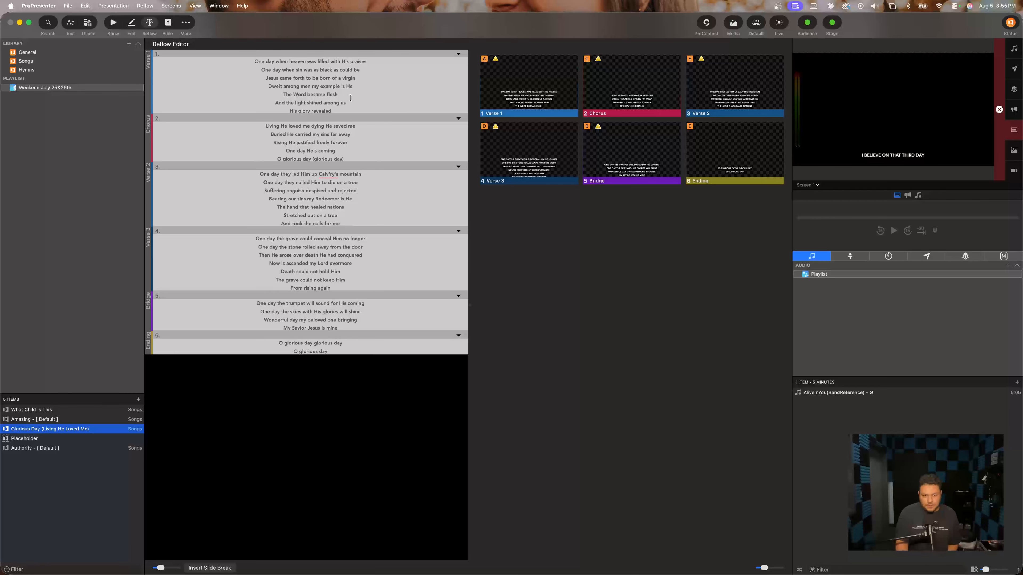
{"action": "left_click", "coordinate": [265, 126]}
{"action": "key", "text": "BackSpace"}
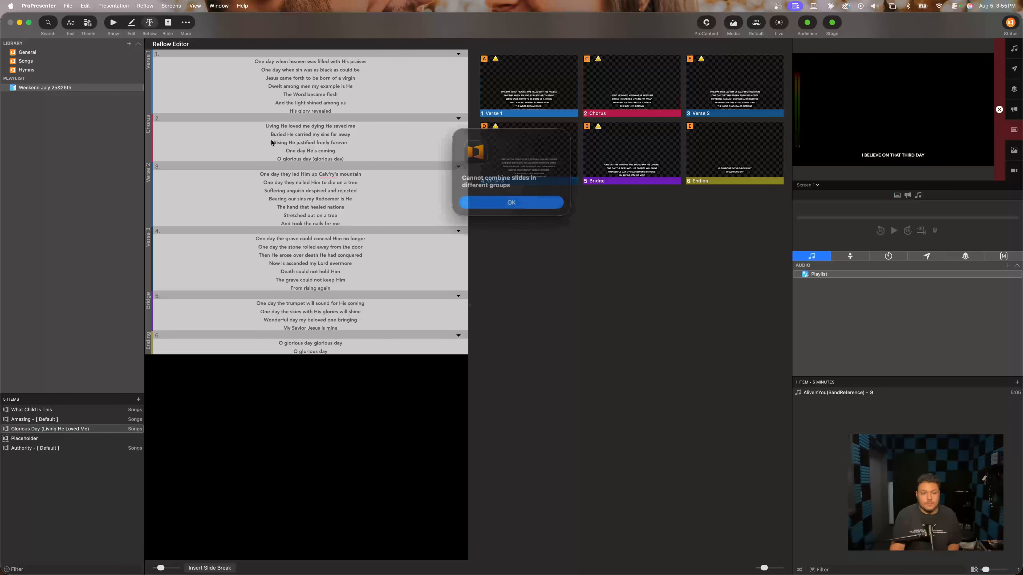
{"action": "left_click", "coordinate": [503, 202]}
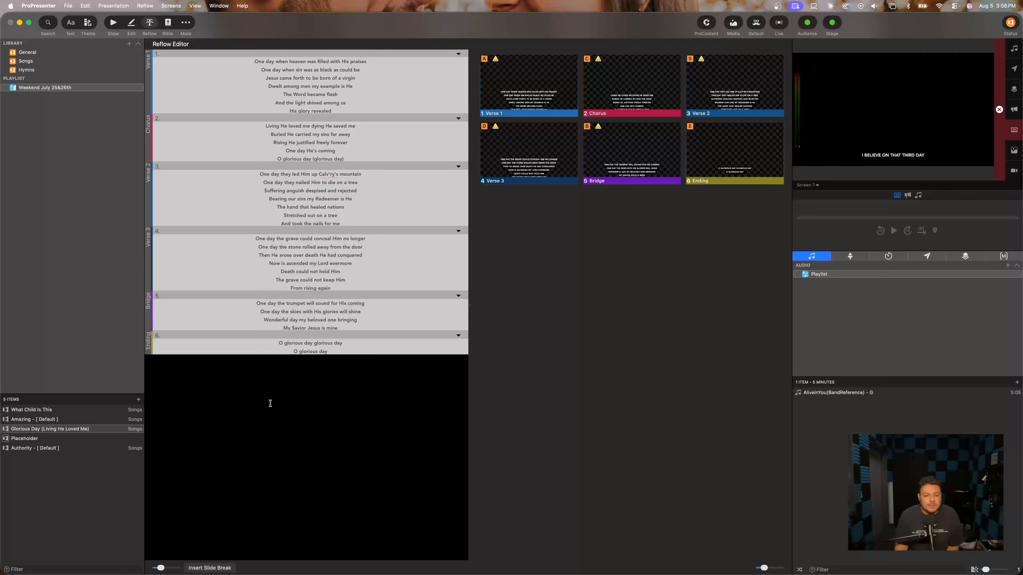
Insert a slide break after "One day when sin was as black as could be" and show the first Verse 1 slide live
{"action": "left_click", "coordinate": [226, 568]}
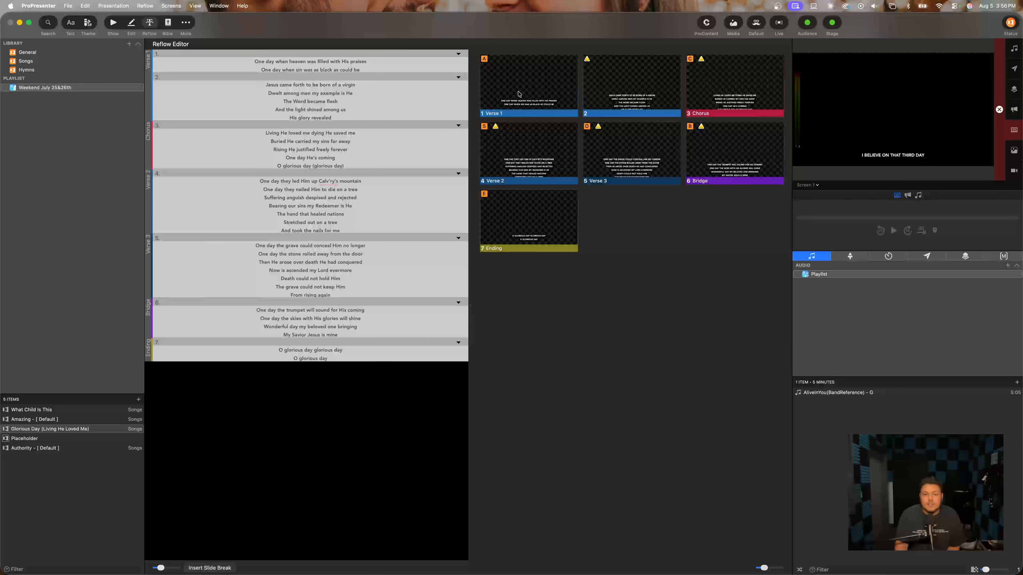
{"action": "left_click", "coordinate": [113, 23]}
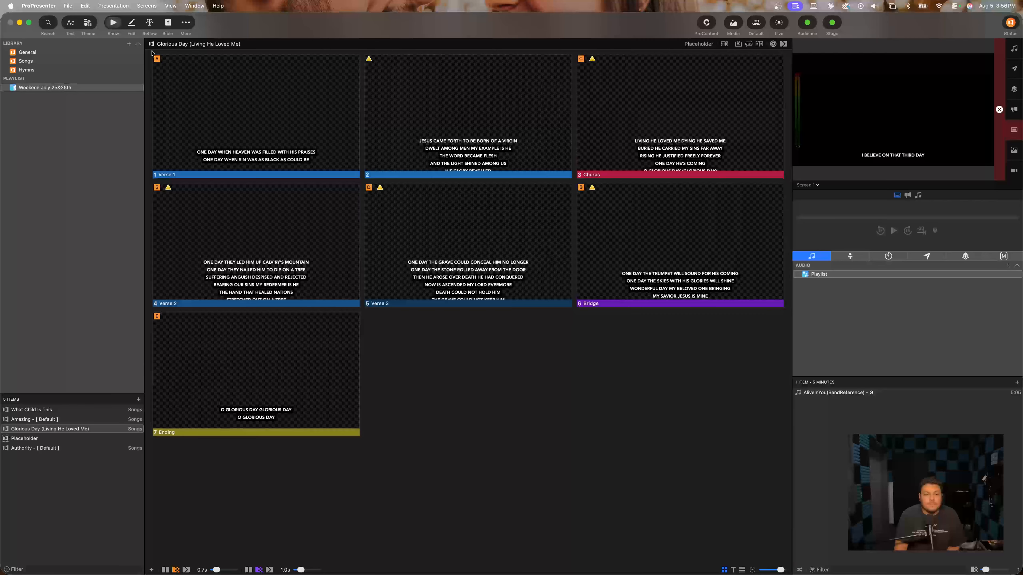
{"action": "left_click", "coordinate": [233, 118]}
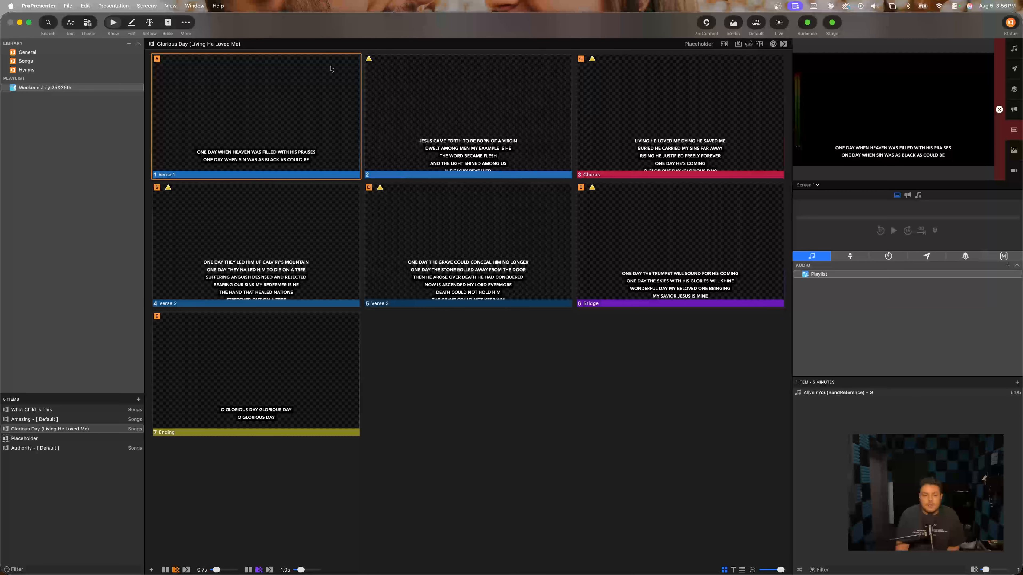
Reflow the rest of Verse 1, adding slide breaks after "Dwelt among men my example is He" and "And the light shined among us"
{"action": "left_click", "coordinate": [149, 23]}
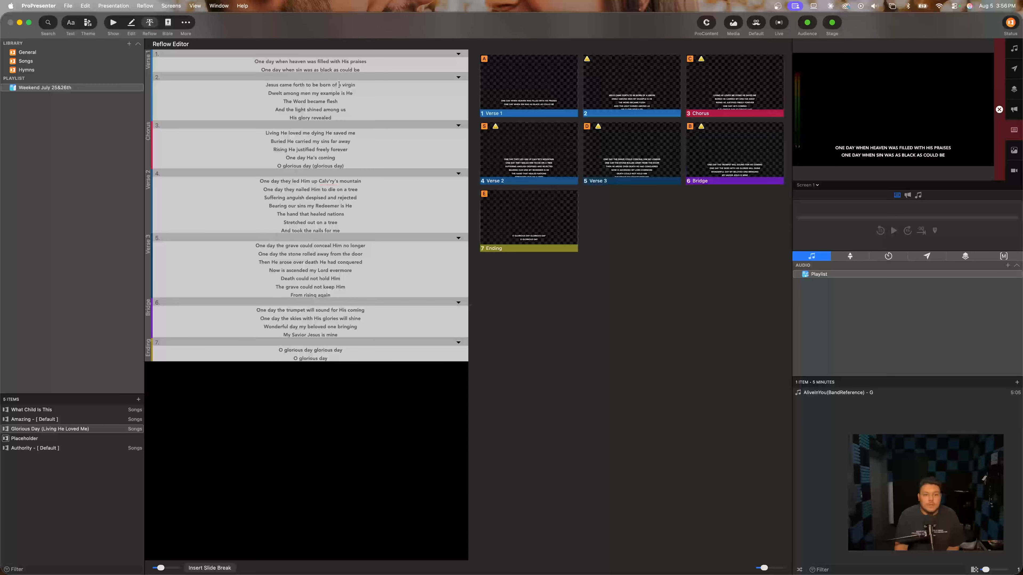
{"action": "left_click", "coordinate": [365, 93]}
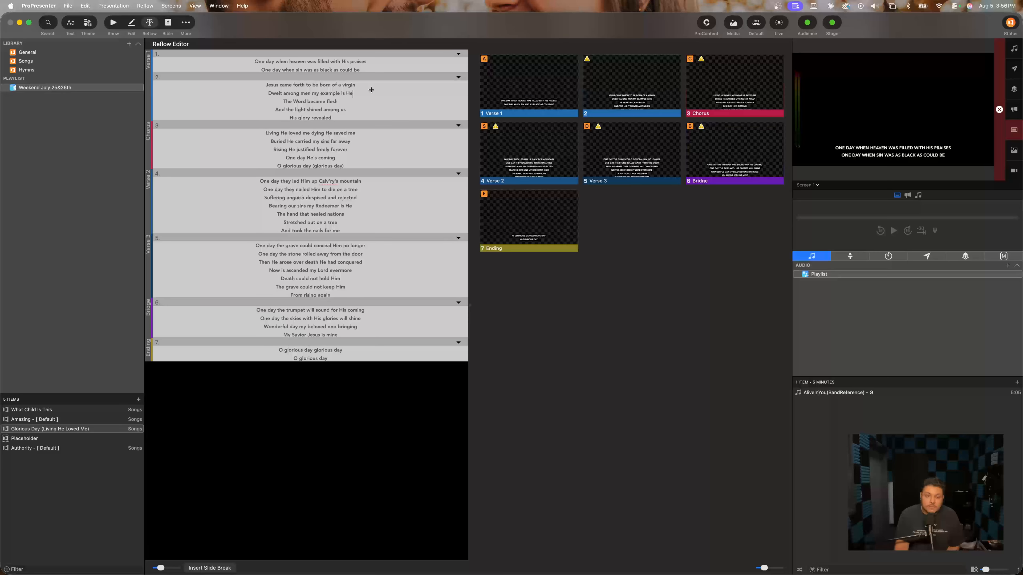
{"action": "key", "text": "Return"}
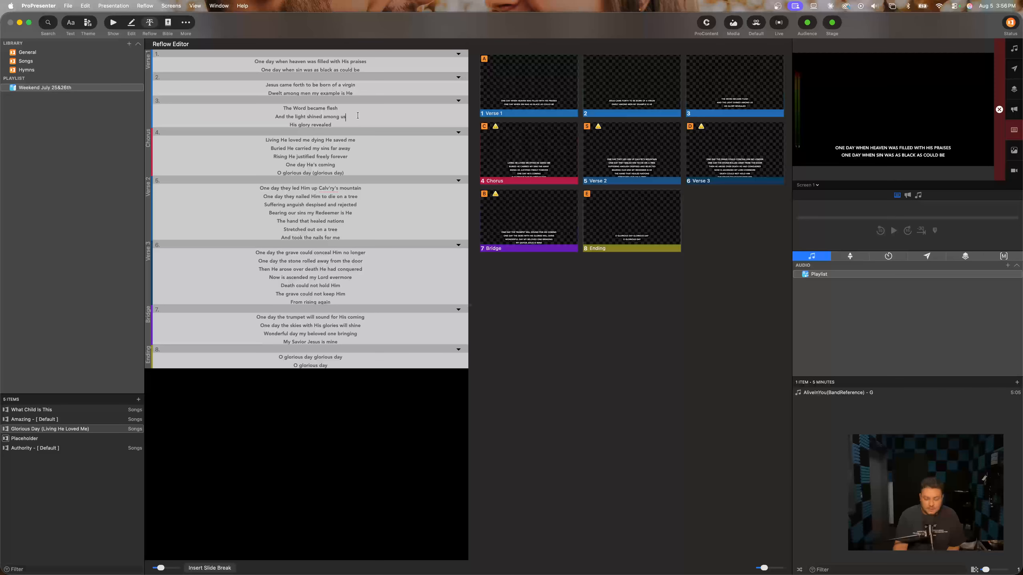
{"action": "left_click", "coordinate": [358, 116]}
{"action": "key", "text": "Return"}
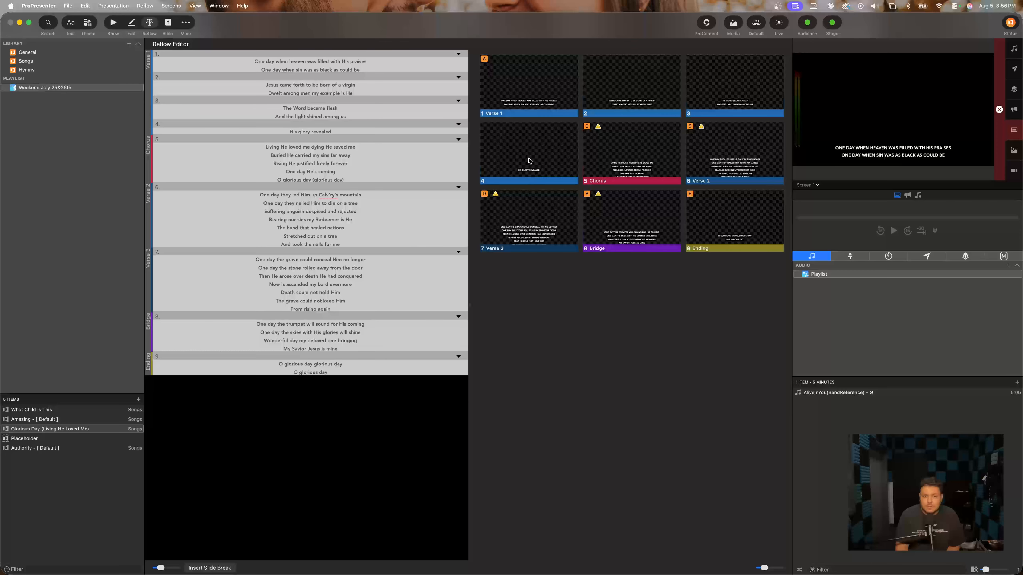
Join "The Word became flesh" and "And the light shined among us" into one line, and merge "His glory revealed" into the same slide
{"action": "left_click", "coordinate": [270, 118]}
{"action": "key", "text": "BackSpace"}
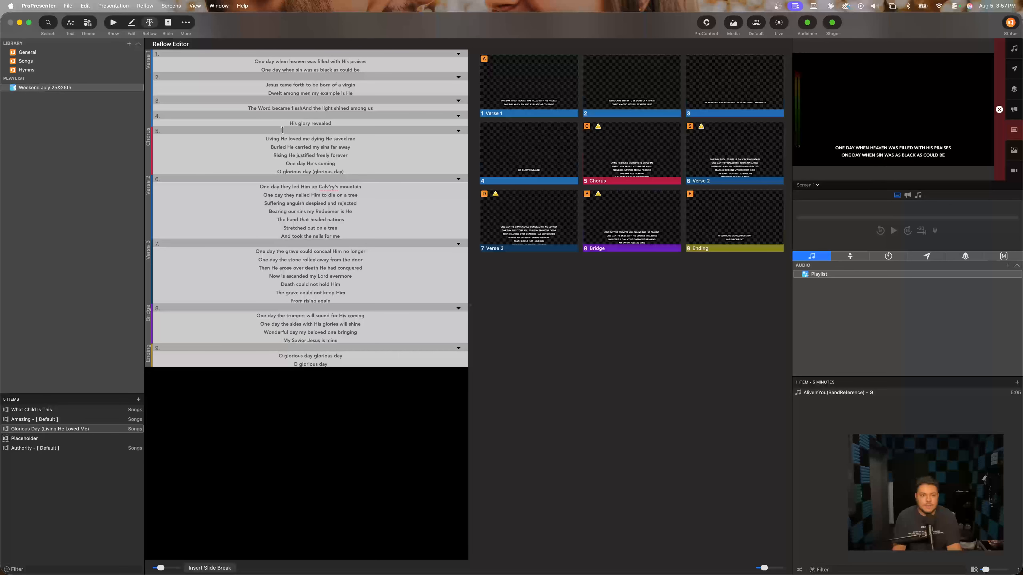
{"action": "key", "text": "BackSpace"}
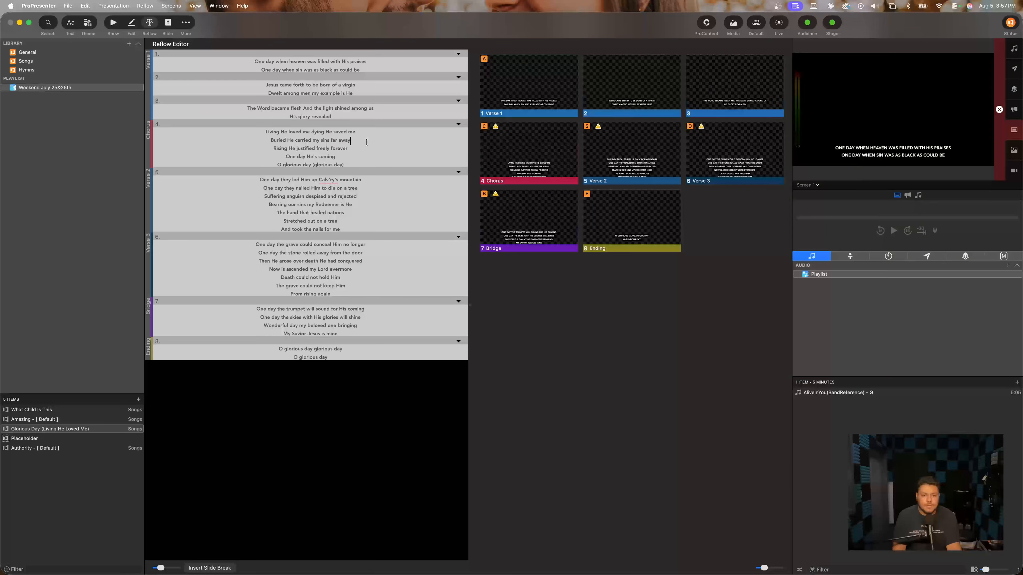
Split the Chorus after "Buried He carried my sins far away" and "One day He's coming", and break its "O glorious day" line in two
{"action": "key", "text": "Return"}
{"action": "key", "text": "Return"}
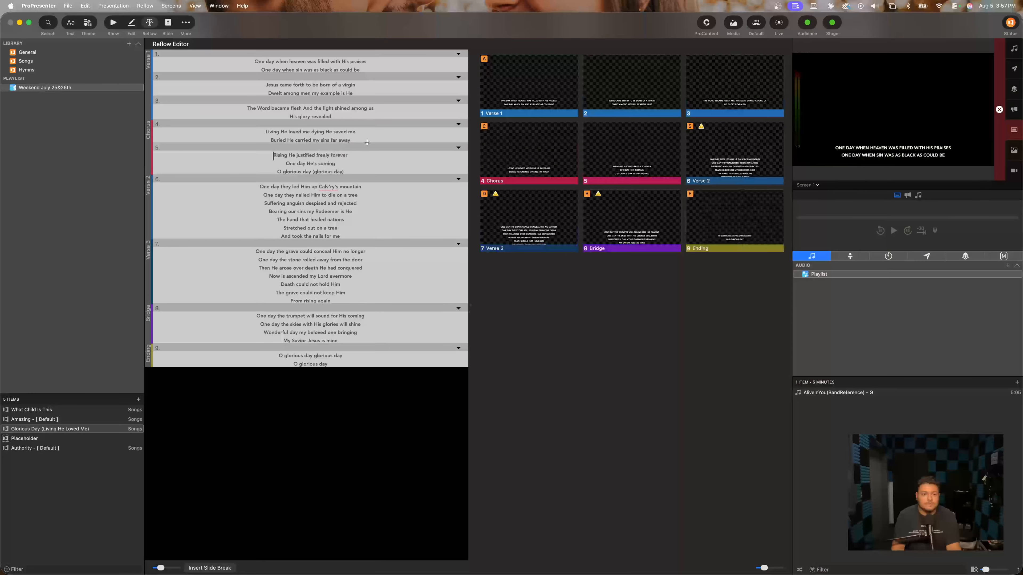
{"action": "key", "text": "Return"}
{"action": "key", "text": "Return"}
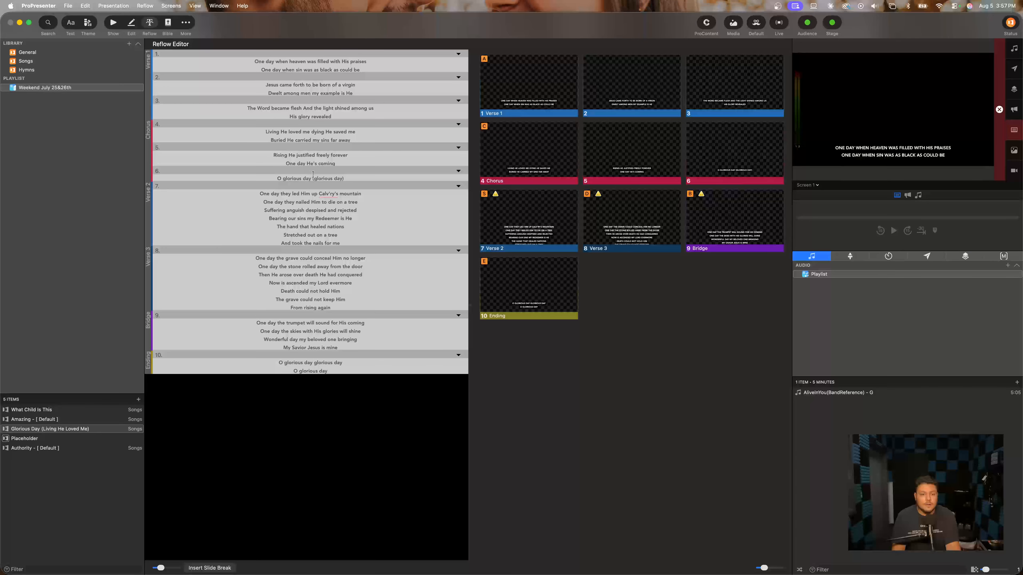
{"action": "key", "text": "Return"}
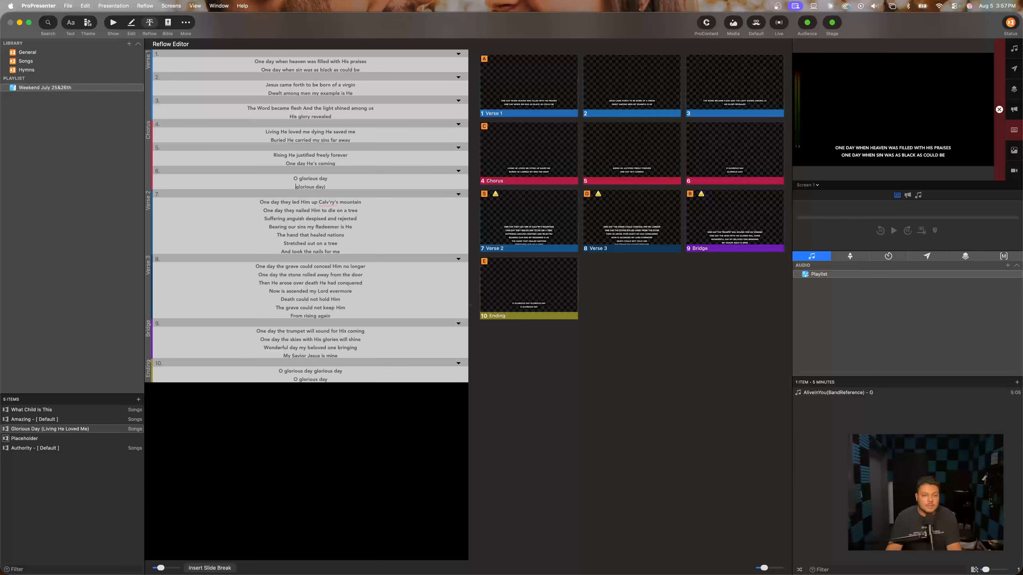
{"action": "key", "text": "Down"}
{"action": "key", "text": "BackSpace"}
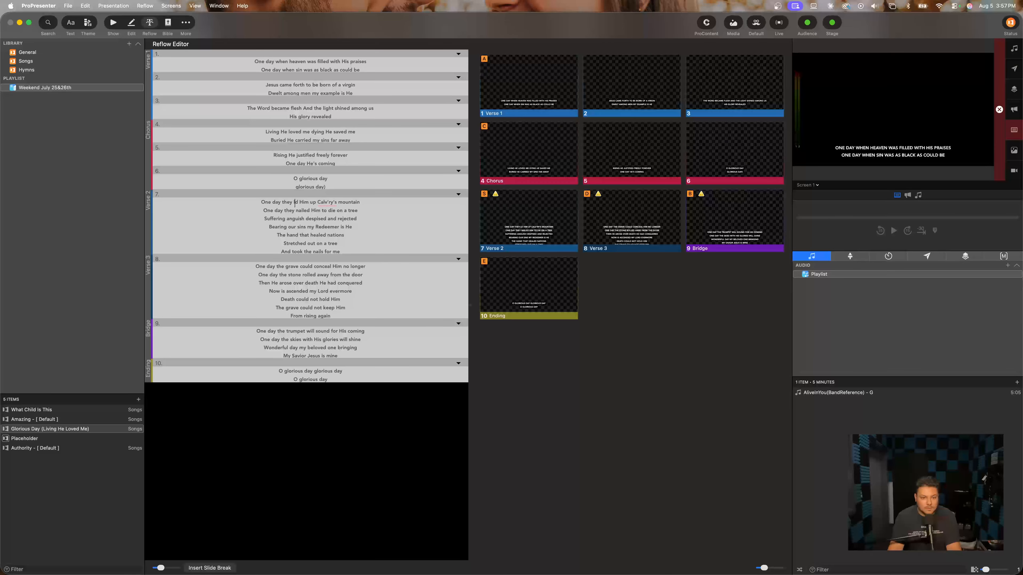
{"action": "type", "text": "e"}
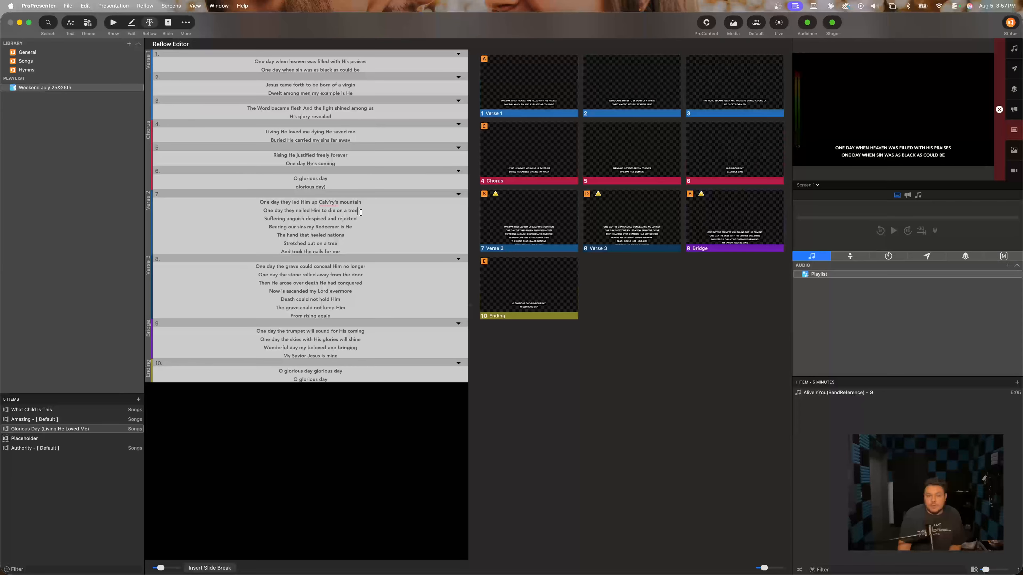
Split Verse 2 into two-line slides, leaving "And took the nails for me" on a slide of its own
{"action": "key", "text": "alt+Return"}
{"action": "left_click", "coordinate": [365, 236]}
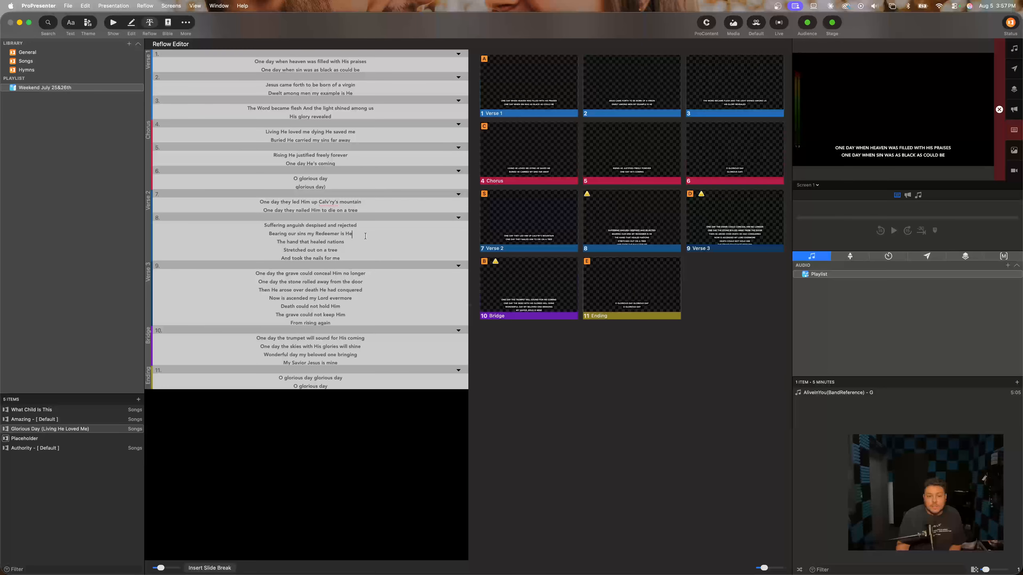
{"action": "key", "text": "alt+Return"}
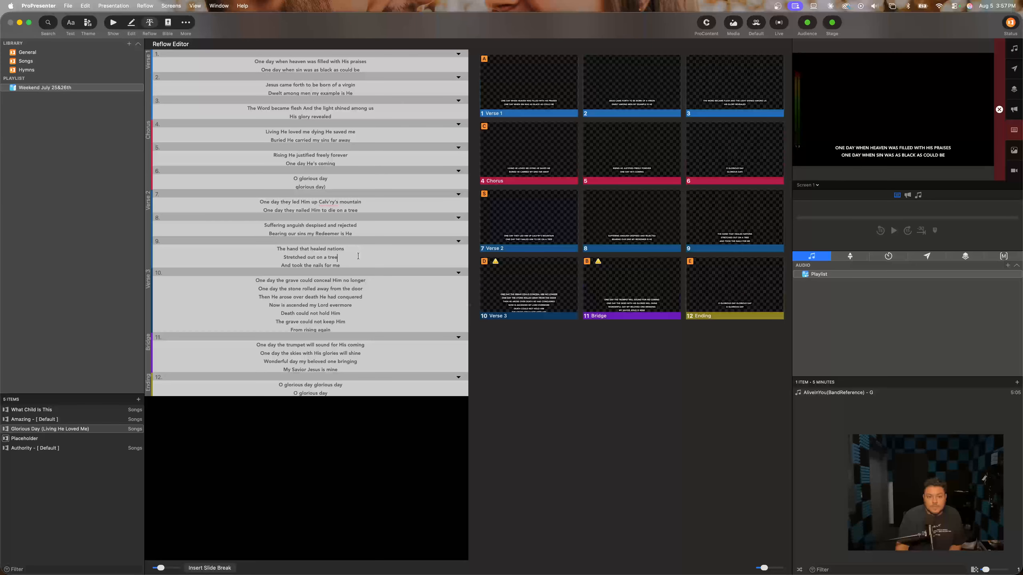
{"action": "left_click", "coordinate": [358, 256]}
{"action": "key", "text": "alt+Return"}
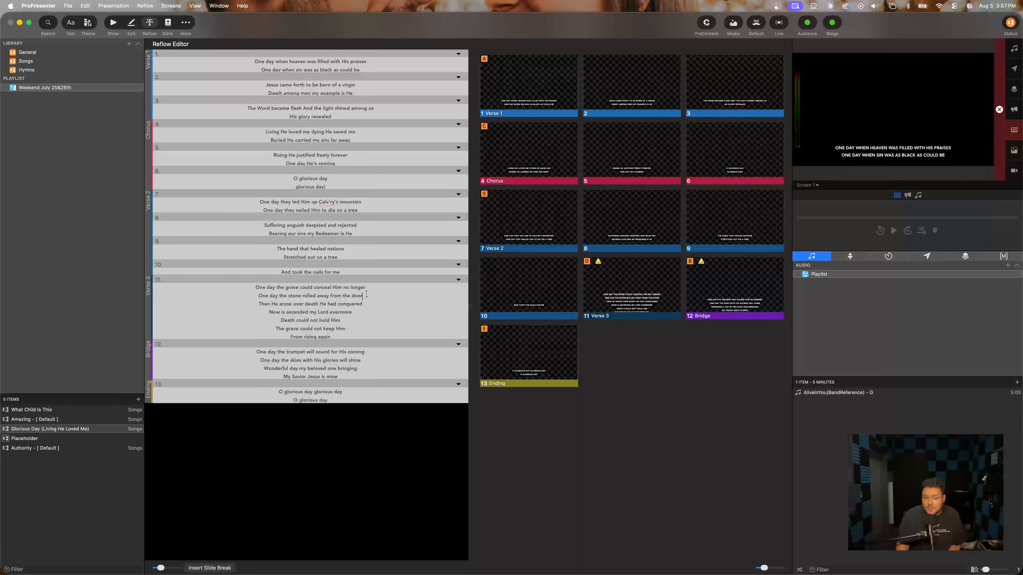
Split Verse 3 and the Bridge into two-line slides, with "From rising again" on its own slide
{"action": "key", "text": "alt+Return"}
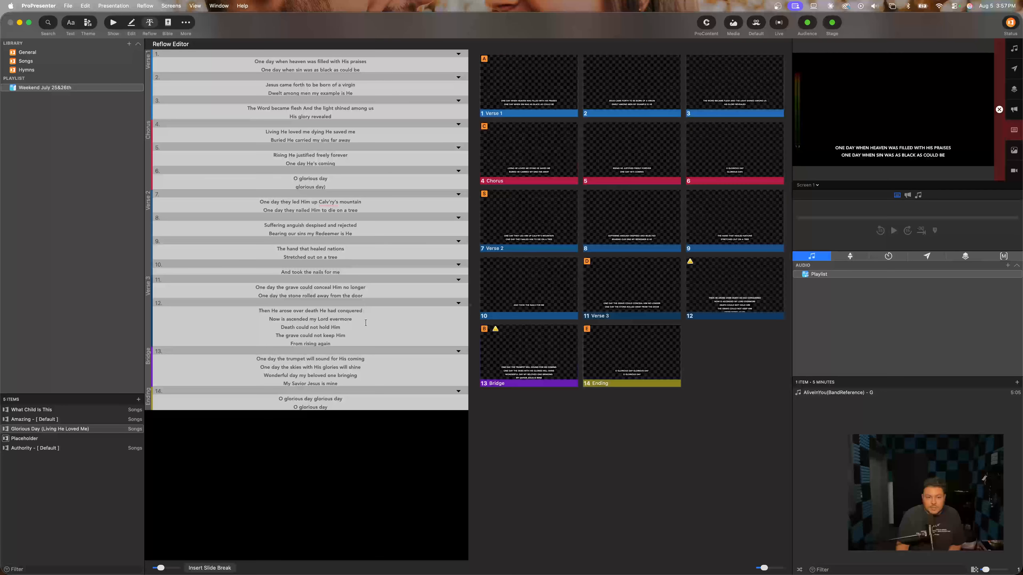
{"action": "key", "text": "alt+Return"}
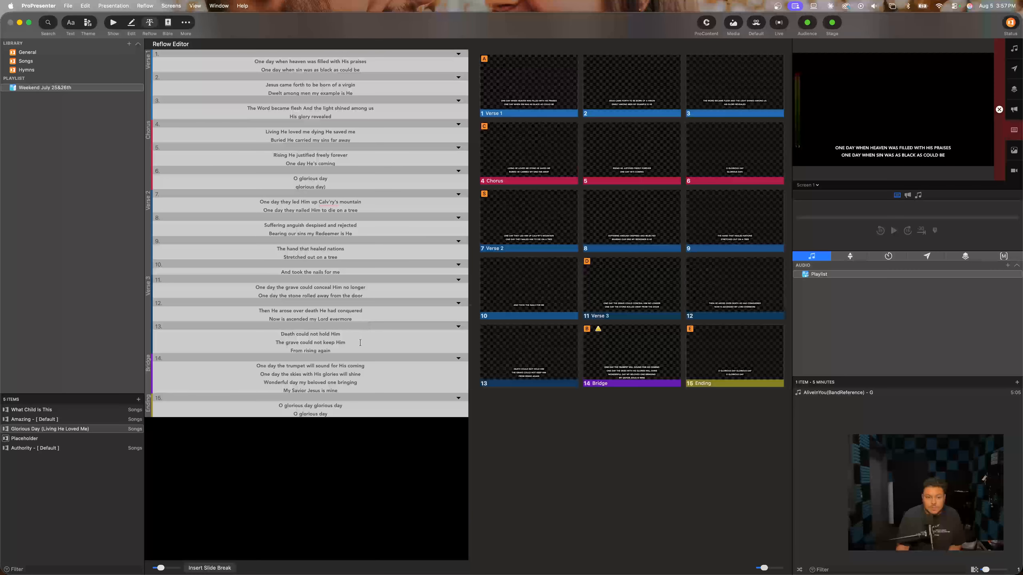
{"action": "left_click", "coordinate": [360, 343]}
{"action": "key", "text": "alt+Return"}
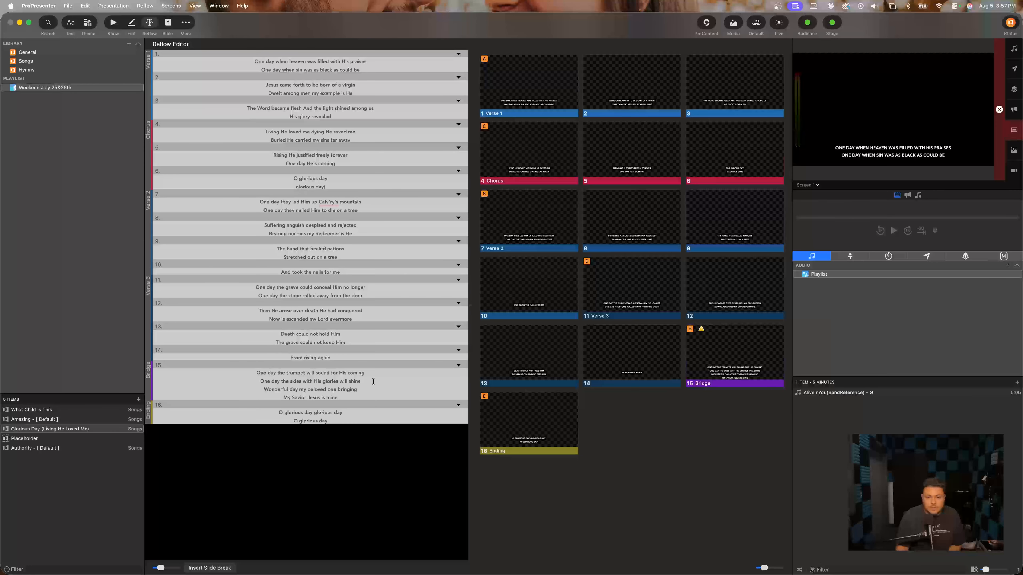
{"action": "left_click", "coordinate": [373, 381]}
{"action": "key", "text": "alt+Return"}
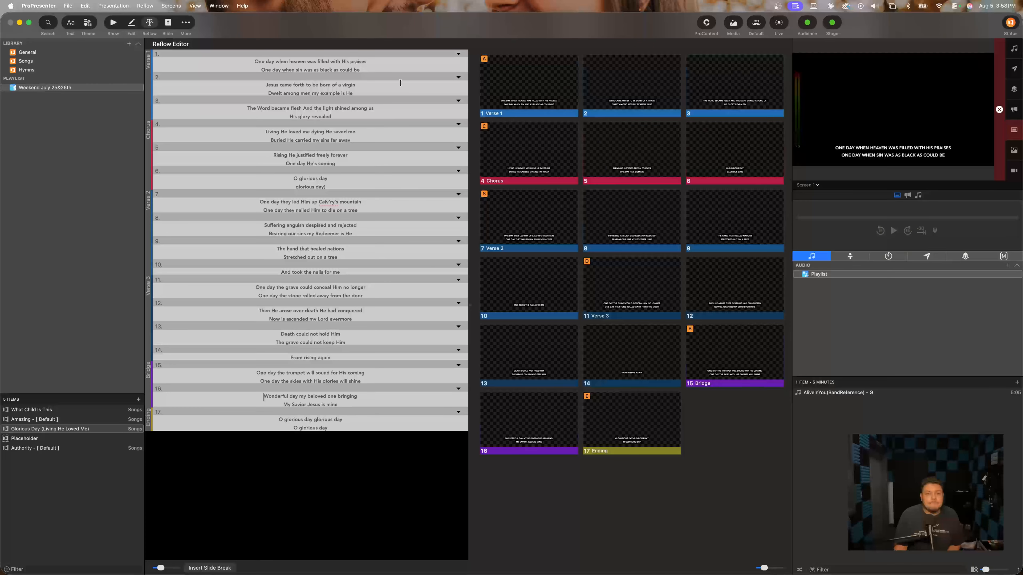
Look at the first Verse 1 slide's options and its slide editor, and return to the Reflow editor
{"action": "left_click", "coordinate": [458, 54]}
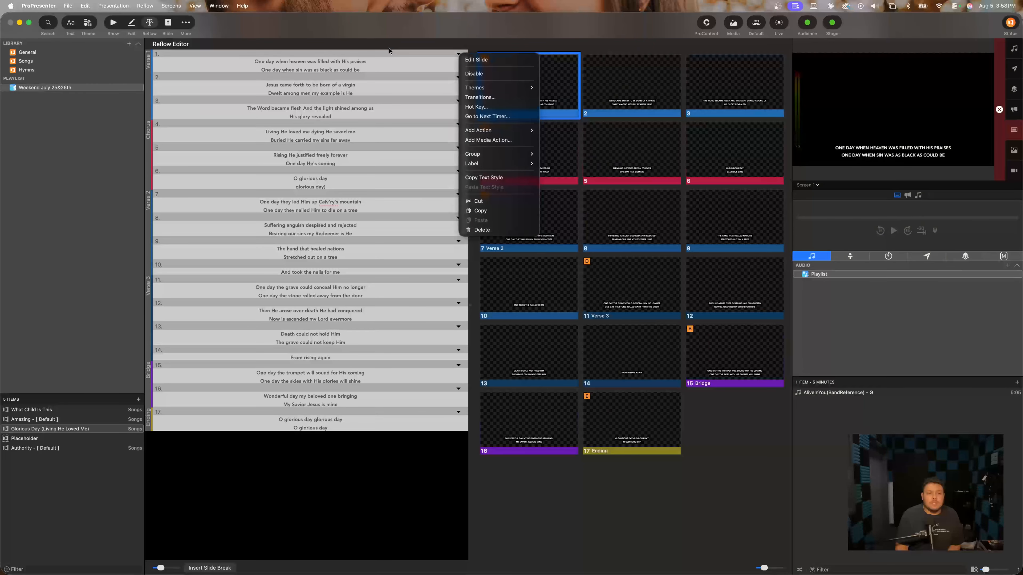
{"action": "left_click", "coordinate": [470, 59]}
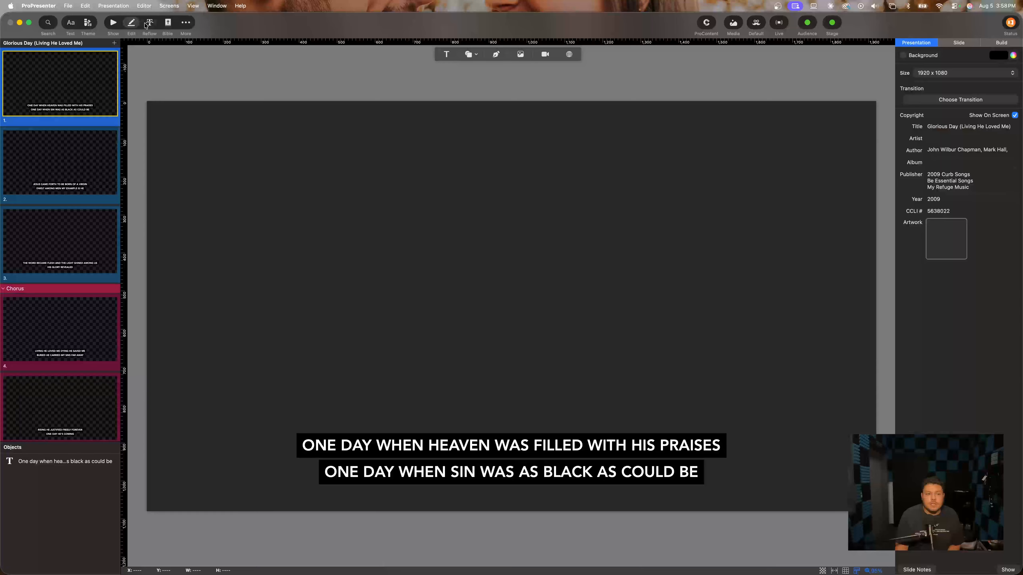
{"action": "left_click", "coordinate": [148, 24]}
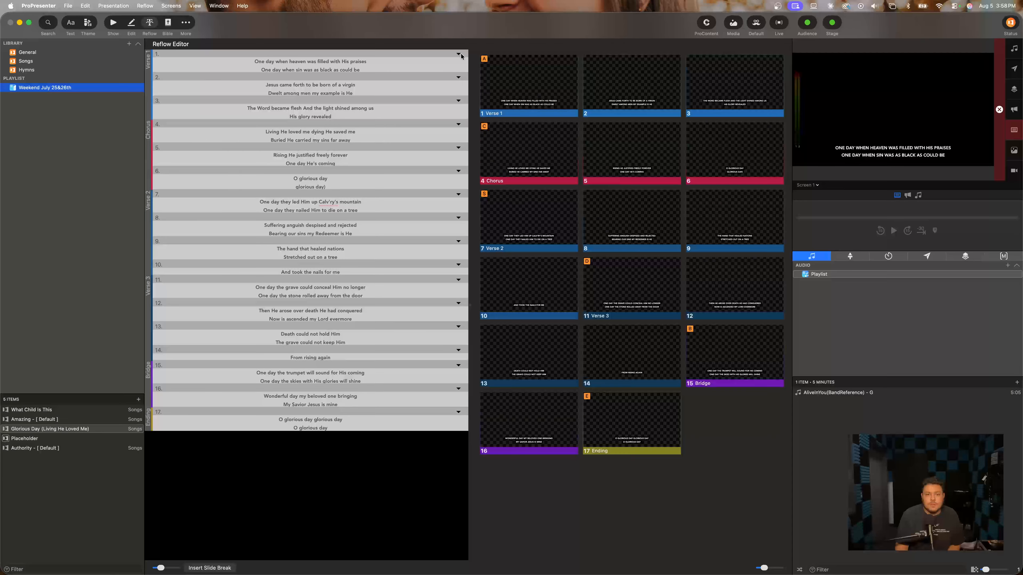
Add the Look 1 audience look action to the first Verse 1 slide of Glorious Day
{"action": "left_click", "coordinate": [458, 54]}
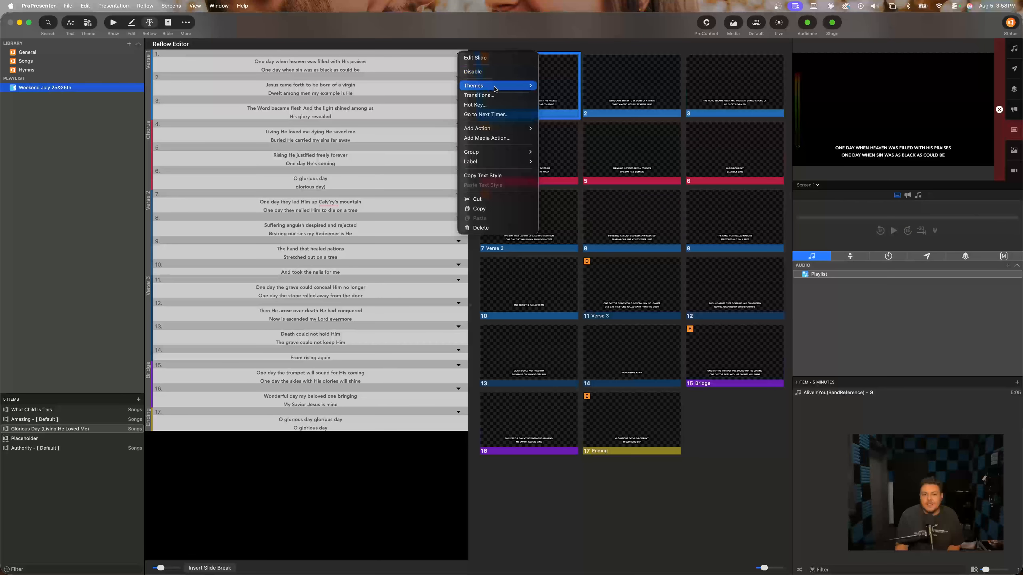
{"action": "mouse_move", "coordinate": [514, 88]}
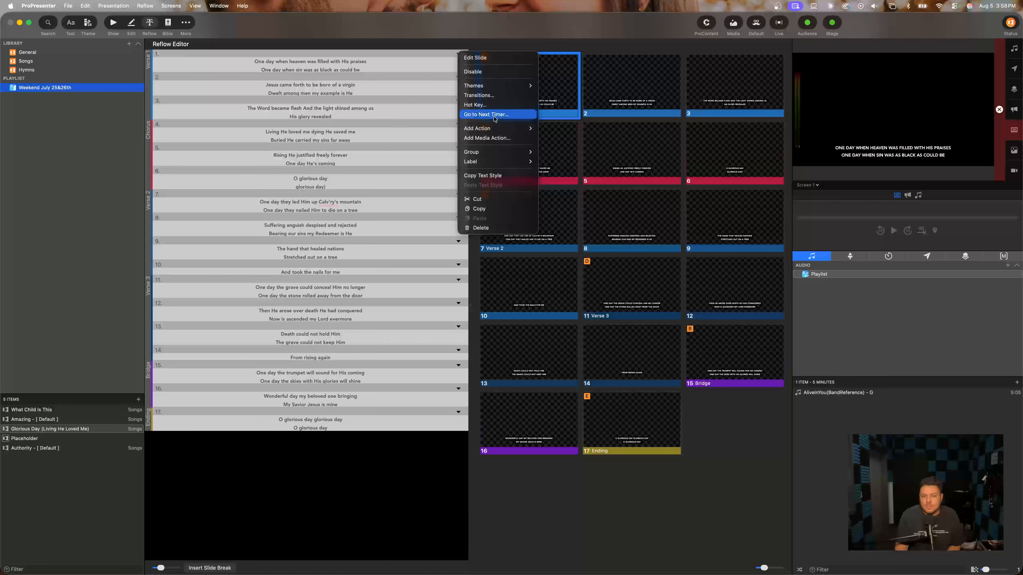
{"action": "mouse_move", "coordinate": [523, 128]}
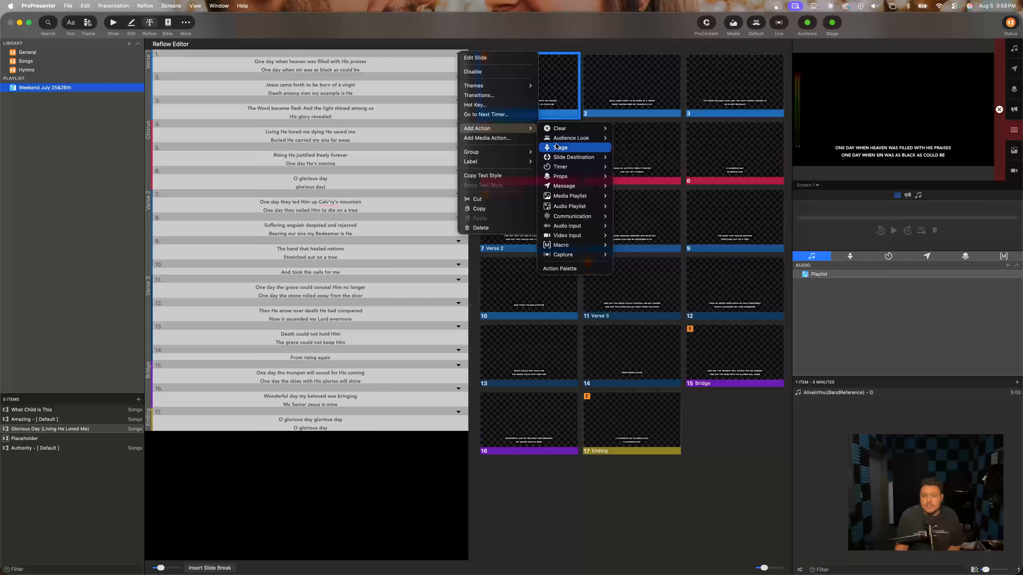
{"action": "mouse_move", "coordinate": [561, 141]}
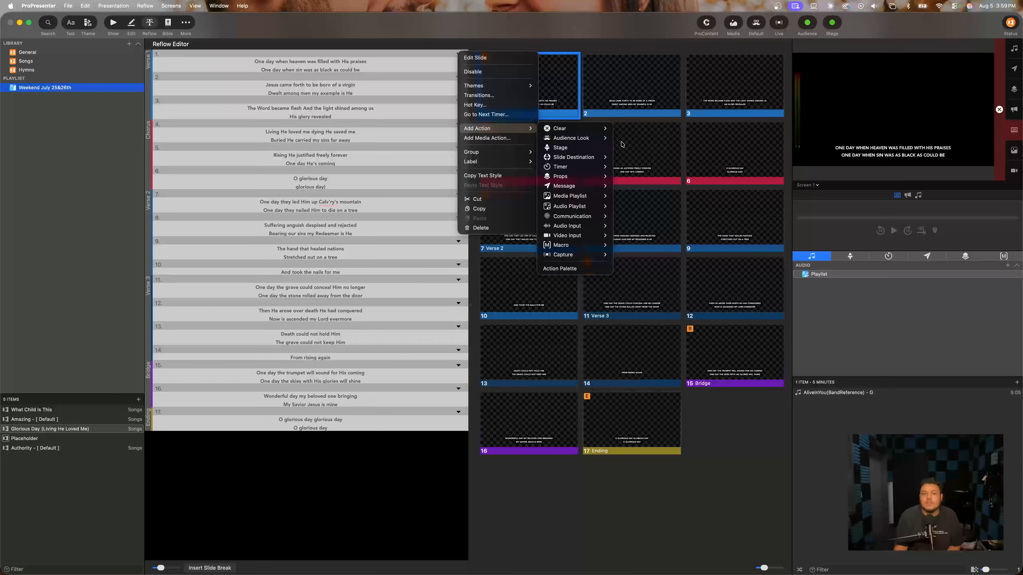
{"action": "mouse_move", "coordinate": [591, 141]}
{"action": "left_click", "coordinate": [626, 149]}
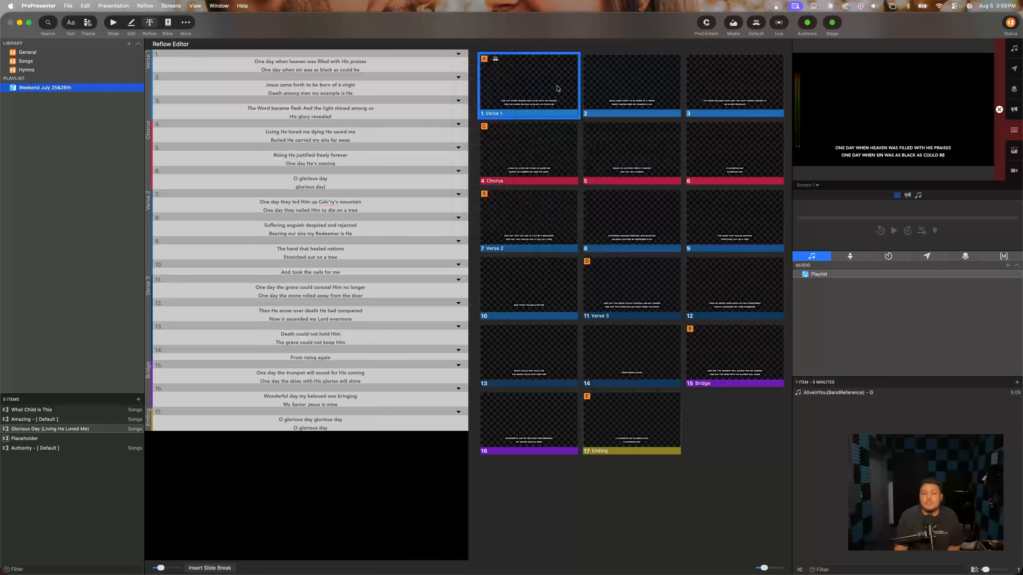
Leave the Reflow editor for the Show view and put the first Verse 1 slide live
{"action": "key", "text": "super+a"}
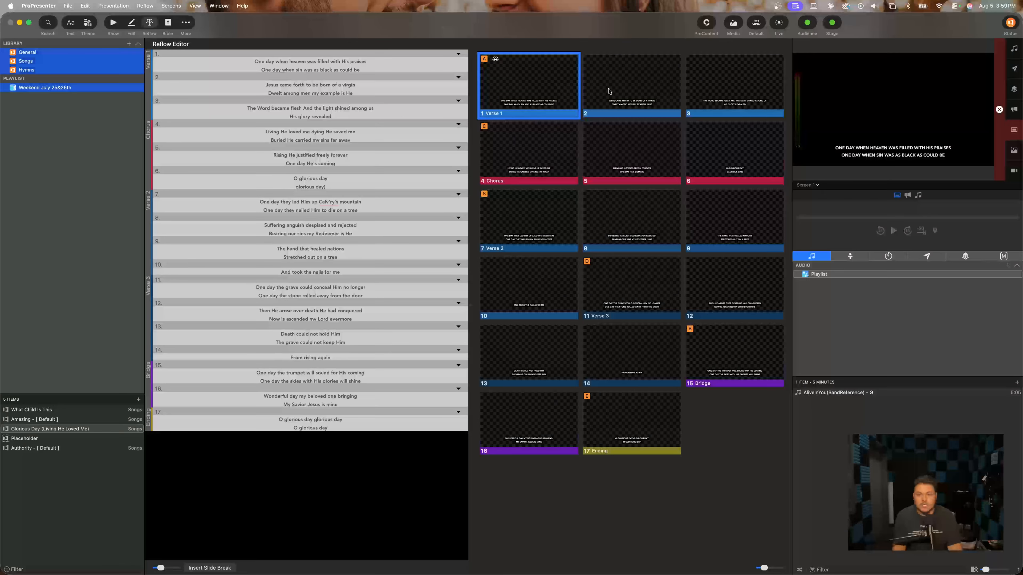
{"action": "left_click", "coordinate": [113, 23]}
{"action": "left_click", "coordinate": [290, 155]}
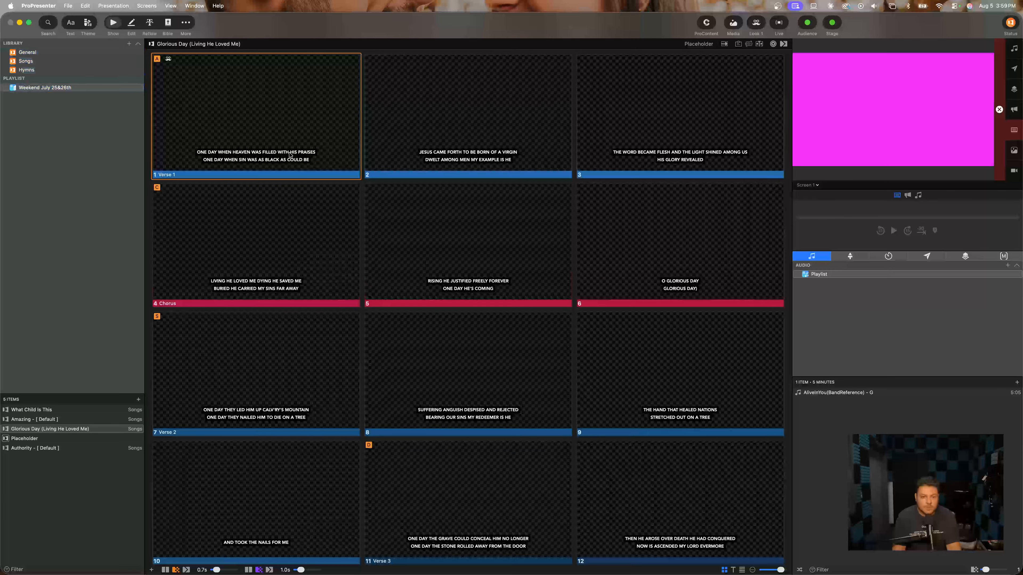
Add the Look 1 audience look action to all slides of Glorious Day at once
{"action": "key", "text": "super+a"}
{"action": "right_click", "coordinate": [429, 120]}
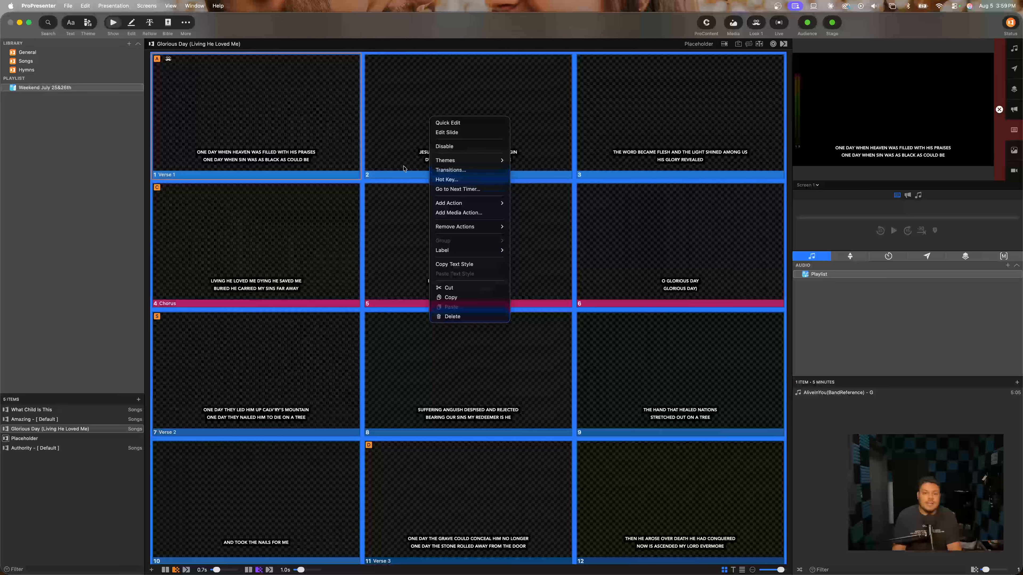
{"action": "left_click", "coordinate": [394, 140]}
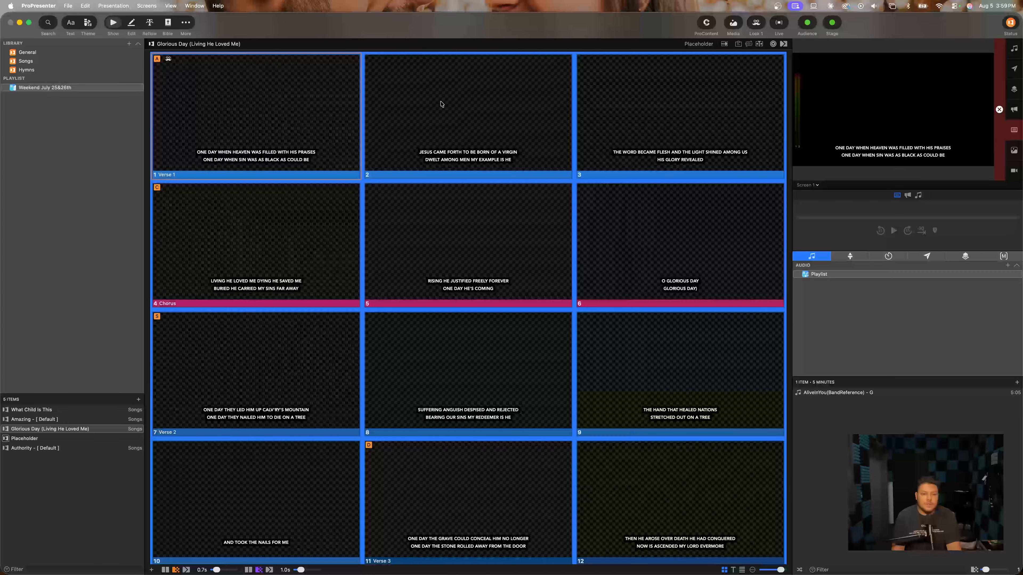
{"action": "right_click", "coordinate": [253, 97]}
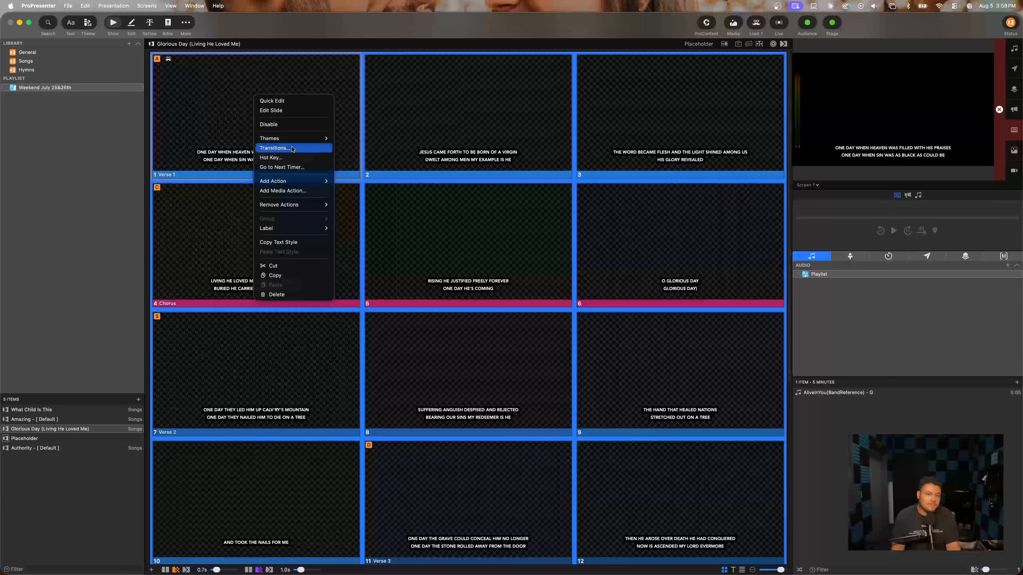
{"action": "mouse_move", "coordinate": [310, 181]}
{"action": "mouse_move", "coordinate": [365, 190]}
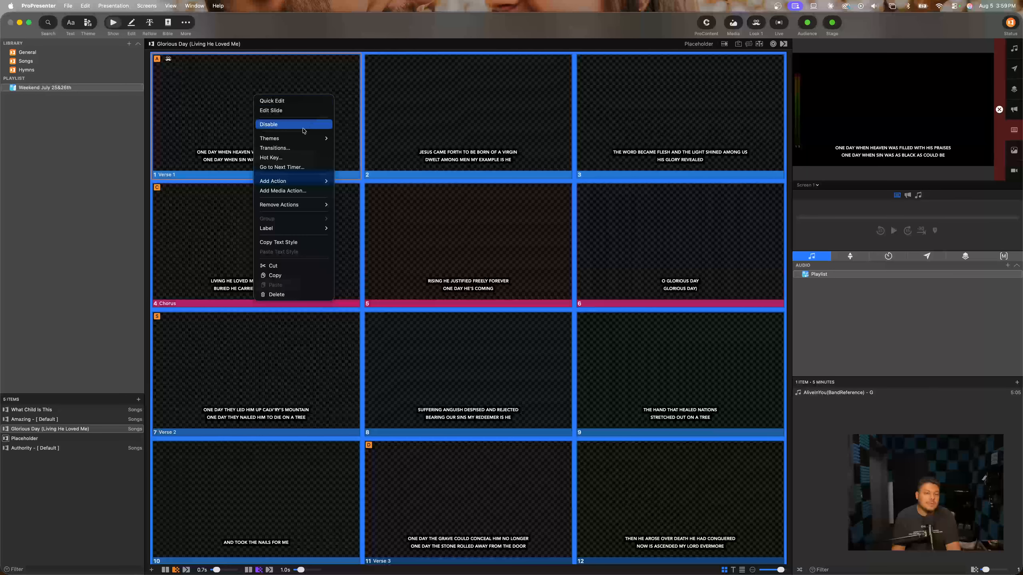
{"action": "mouse_move", "coordinate": [293, 204]}
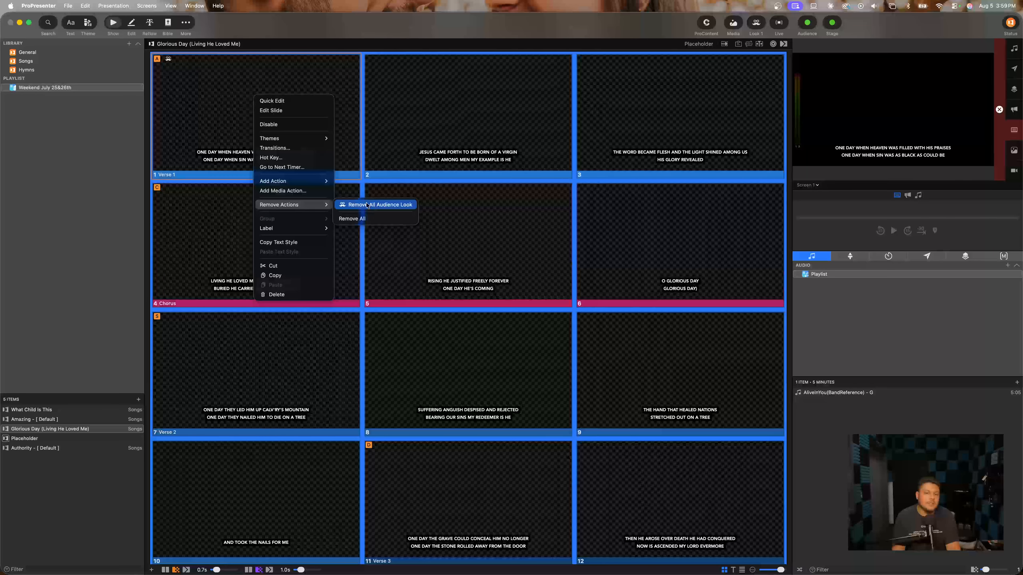
{"action": "right_click", "coordinate": [432, 120]}
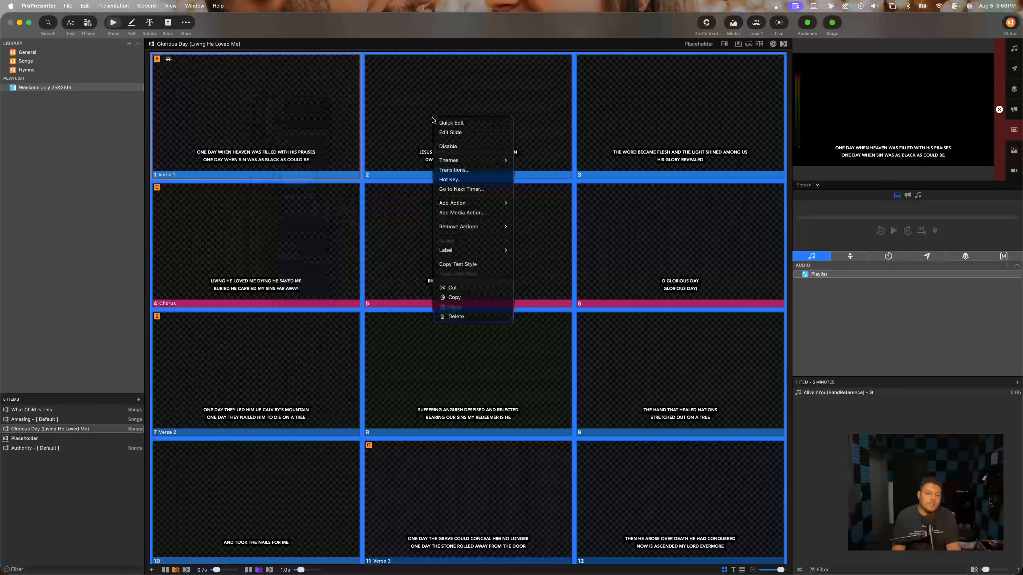
{"action": "mouse_move", "coordinate": [480, 202]}
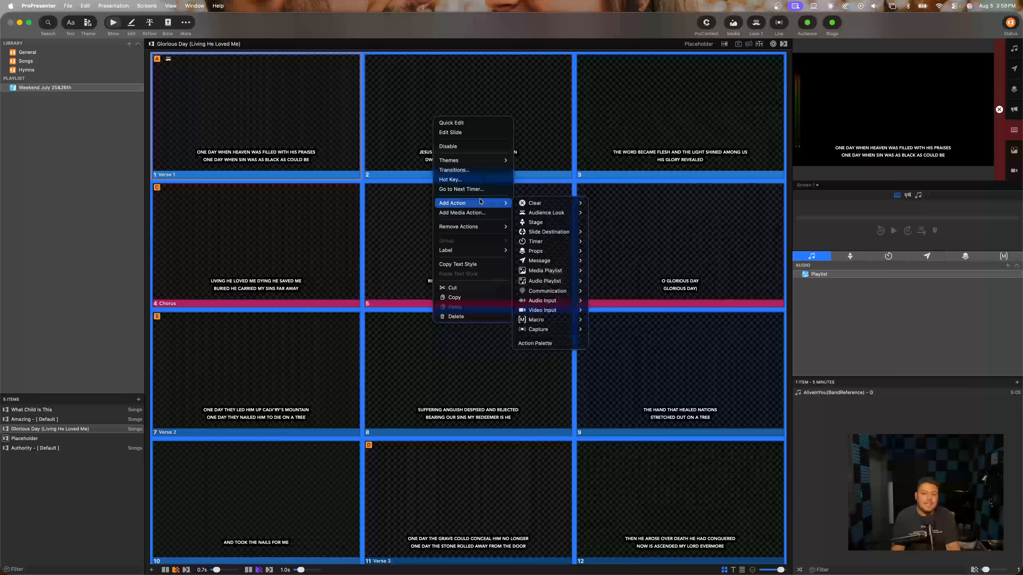
{"action": "left_click", "coordinate": [620, 222]}
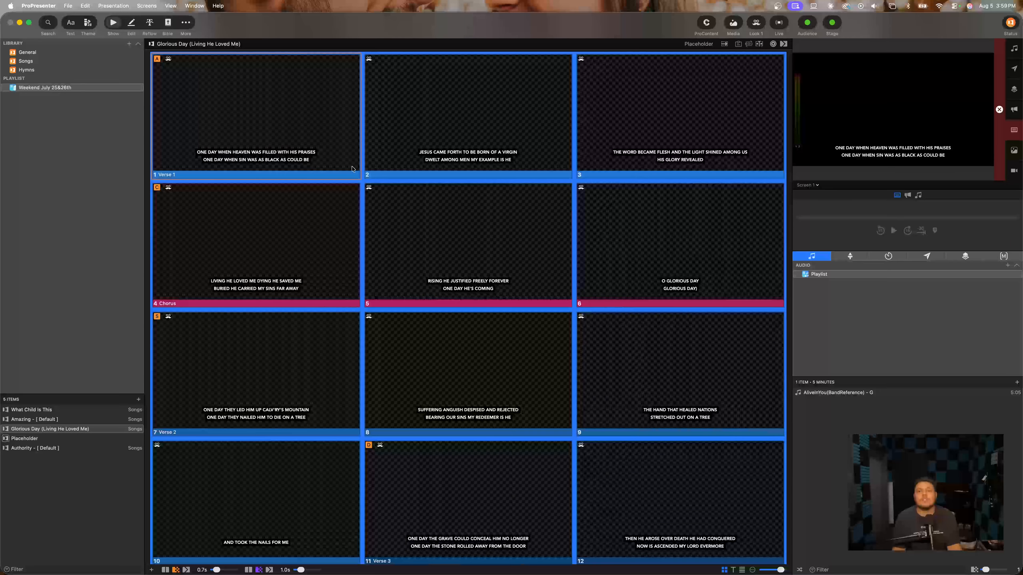
{"action": "right_click", "coordinate": [230, 128]}
{"action": "mouse_move", "coordinate": [282, 211]}
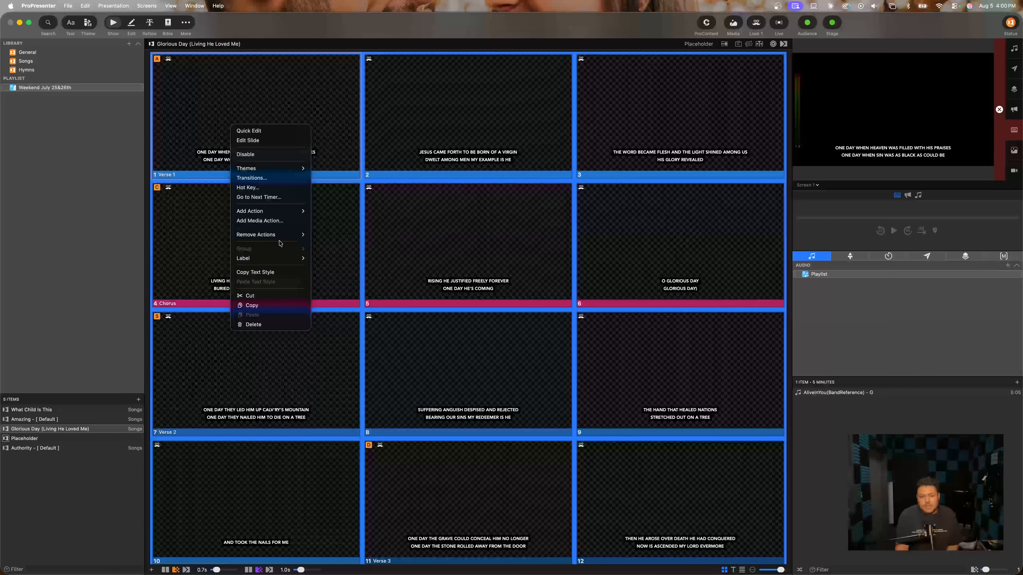
{"action": "mouse_move", "coordinate": [278, 260]}
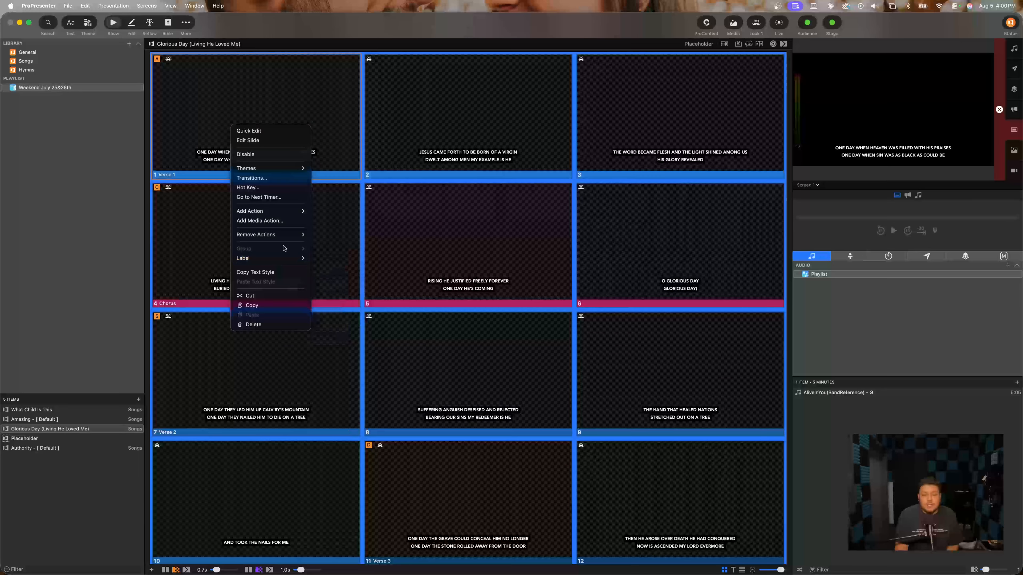
{"action": "left_click", "coordinate": [348, 151]}
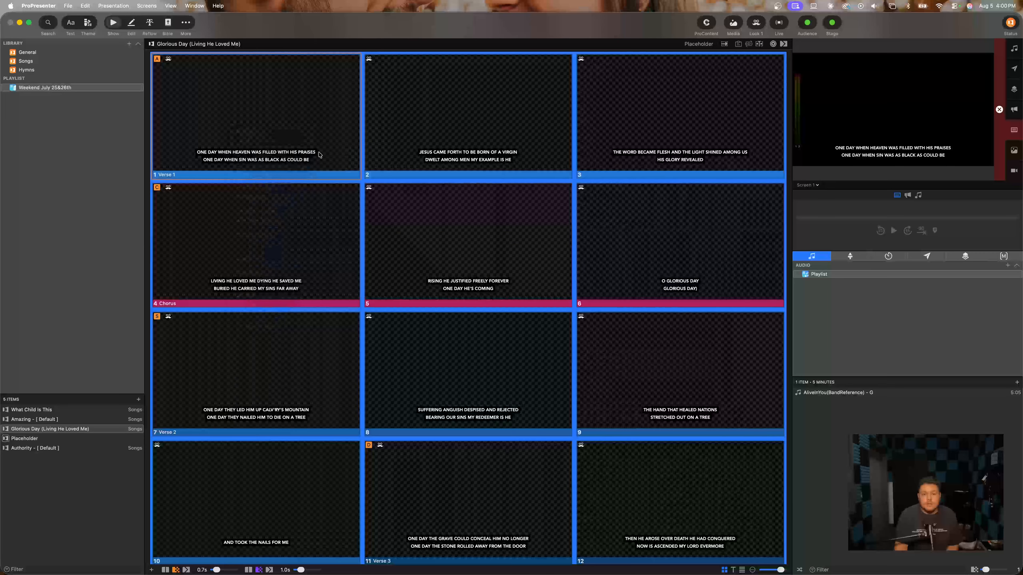
Assign the first slide, "One day when heaven was filled with His praises", to the Verse group
{"action": "left_click", "coordinate": [261, 147]}
{"action": "right_click", "coordinate": [306, 105]}
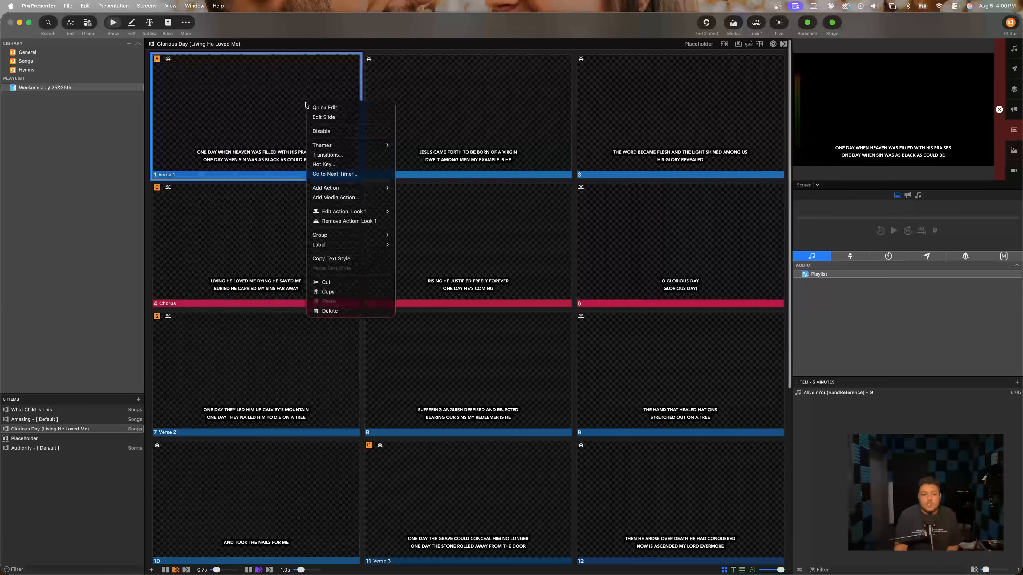
{"action": "mouse_move", "coordinate": [347, 236]}
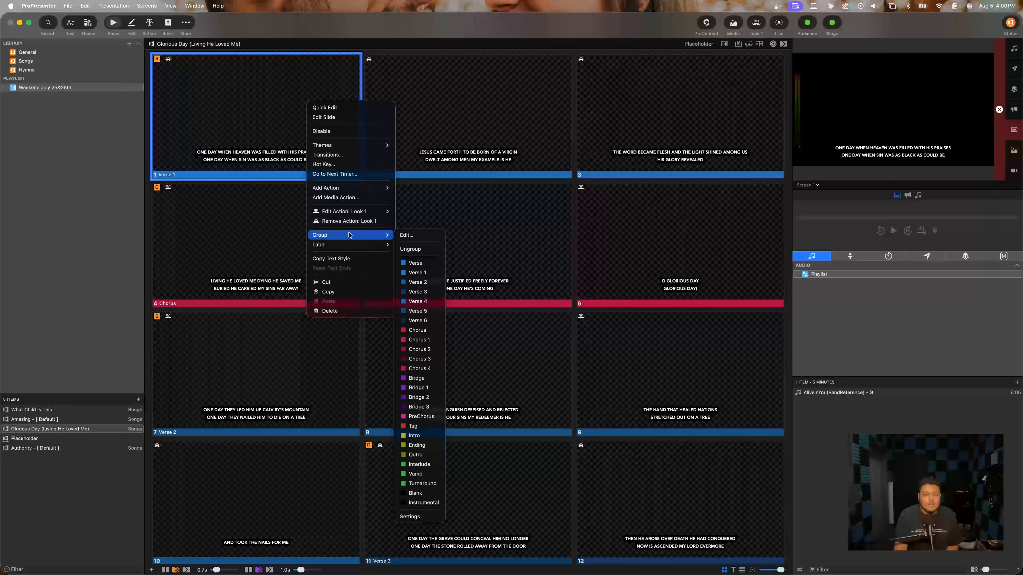
{"action": "left_click", "coordinate": [415, 263]}
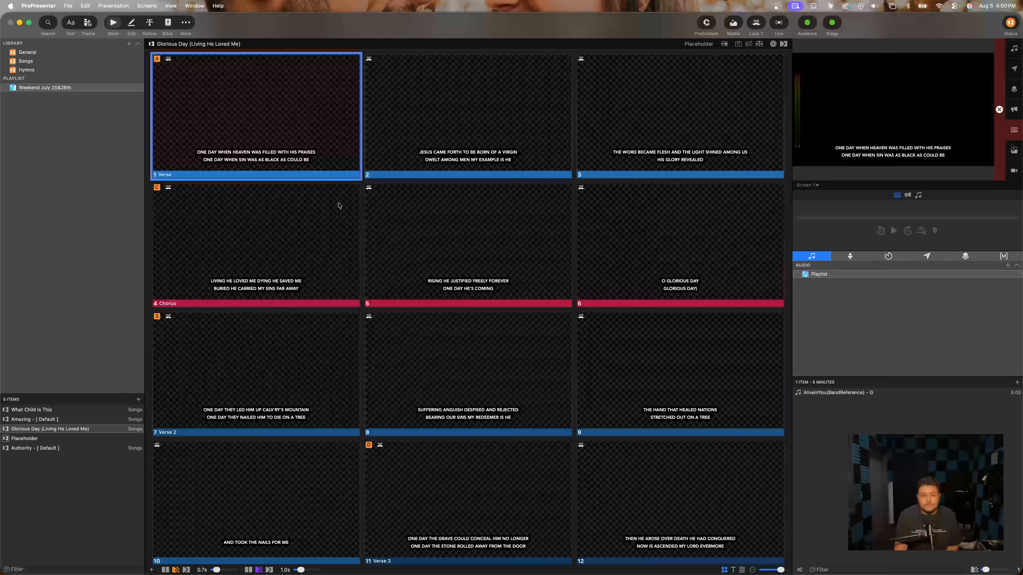
Preview the first three slides live in sequence, and show the first and third slides once more
{"action": "left_click", "coordinate": [316, 144]}
{"action": "left_click", "coordinate": [503, 145]}
{"action": "left_click", "coordinate": [593, 145]}
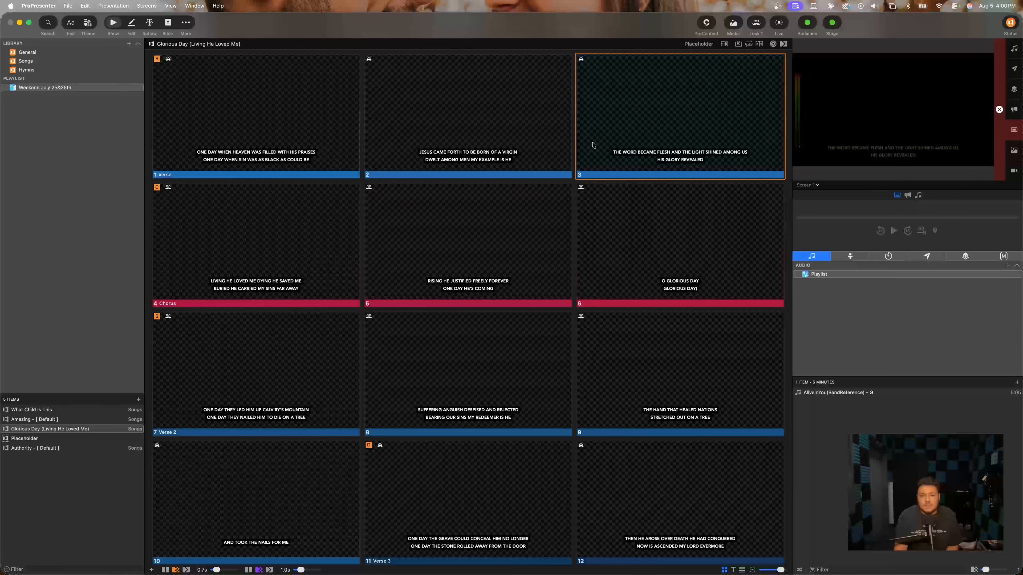
{"action": "left_click", "coordinate": [347, 130]}
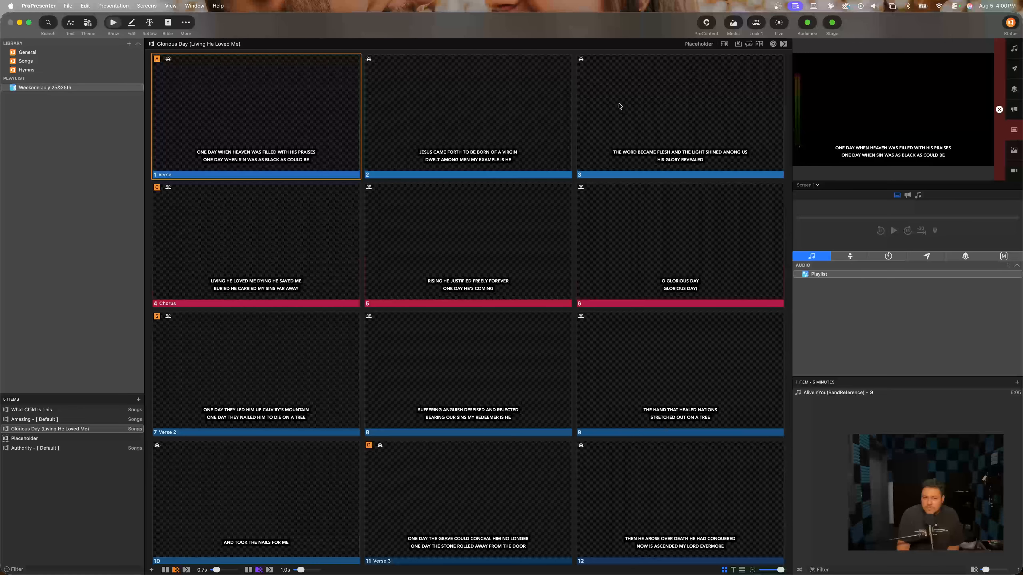
{"action": "left_click", "coordinate": [620, 109]}
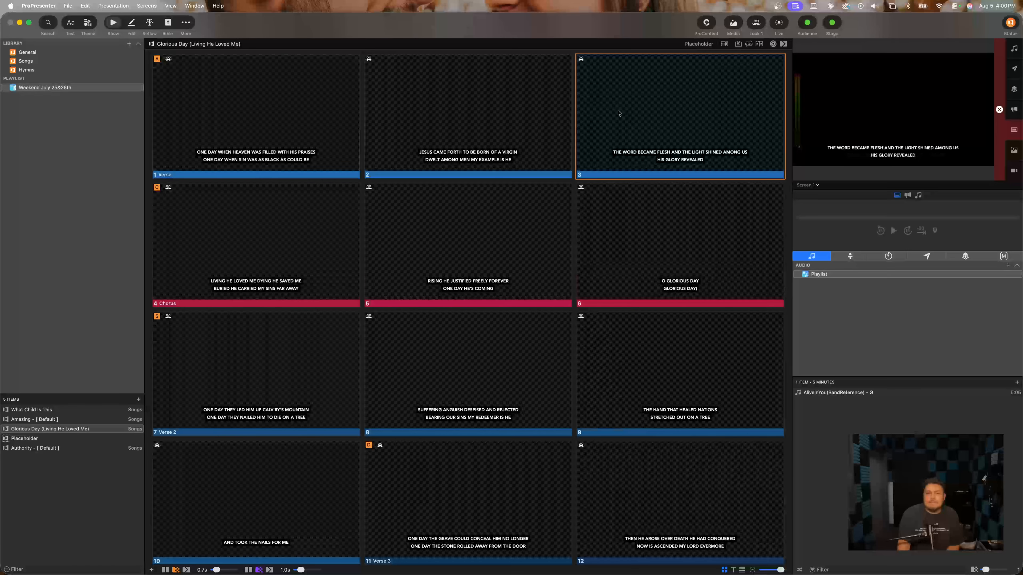
Assign the third slide, "The Word became flesh", to the Verse 4 group
{"action": "right_click", "coordinate": [620, 111]}
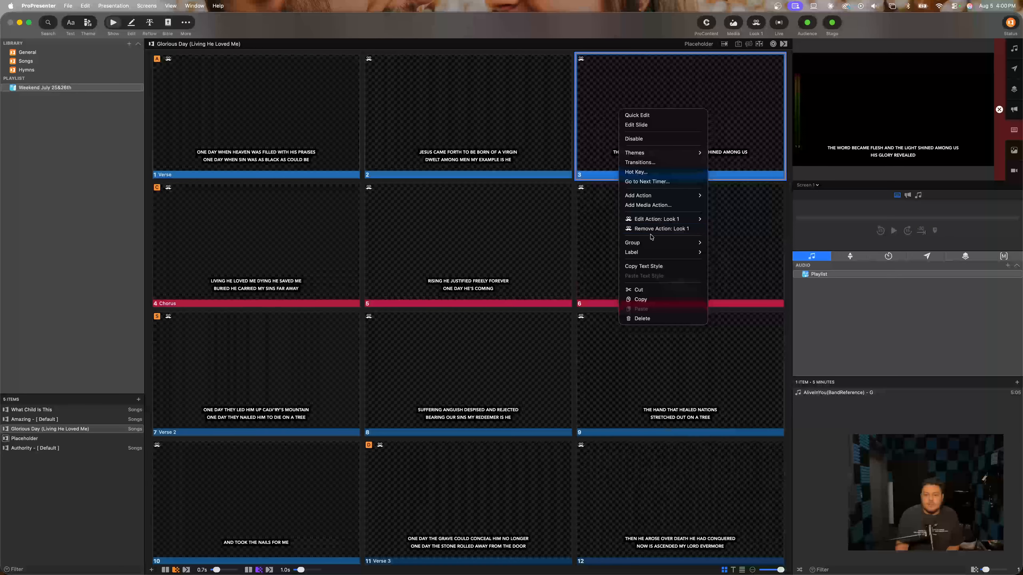
{"action": "mouse_move", "coordinate": [654, 242]}
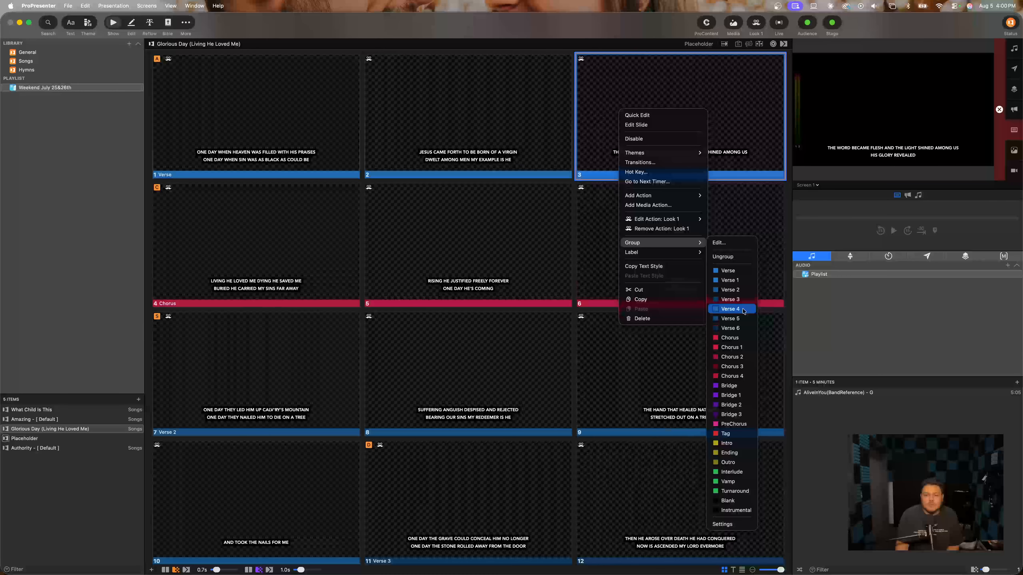
{"action": "left_click", "coordinate": [742, 309]}
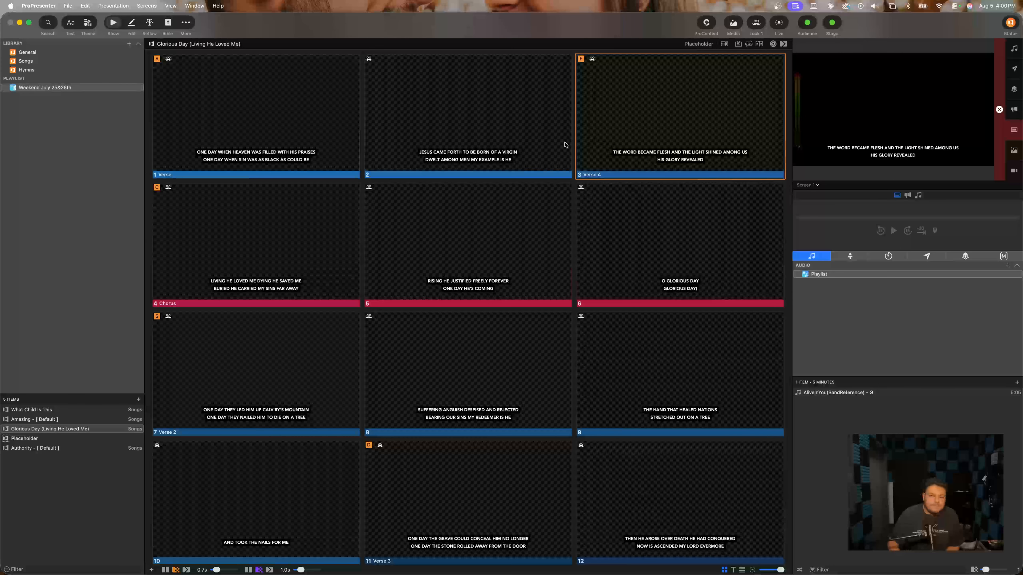
Display the song's groups and arrangement, and assign the first slide to the Verse 1 group
{"action": "left_click", "coordinate": [749, 43]}
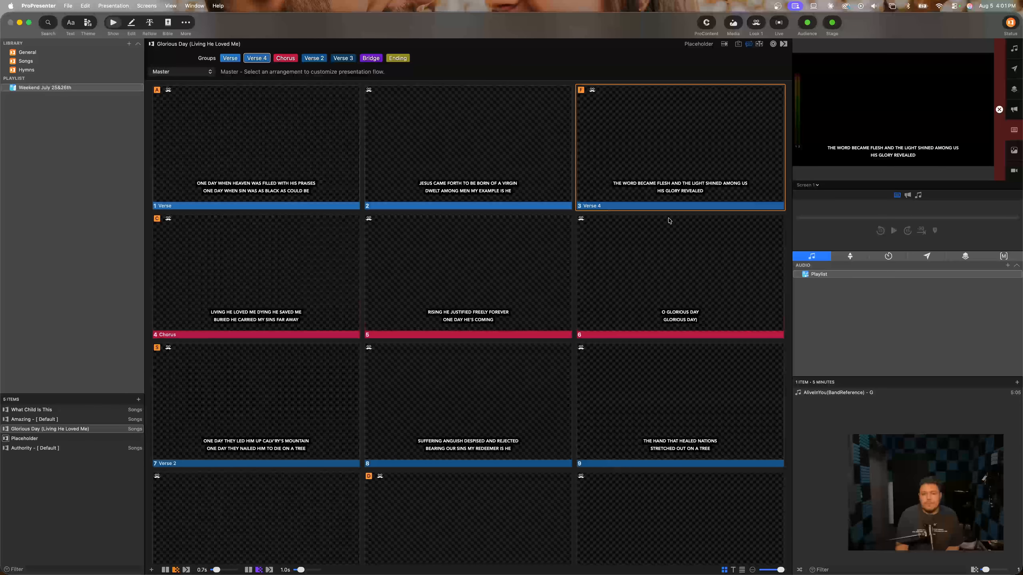
{"action": "left_click", "coordinate": [305, 132]}
{"action": "right_click", "coordinate": [246, 160]}
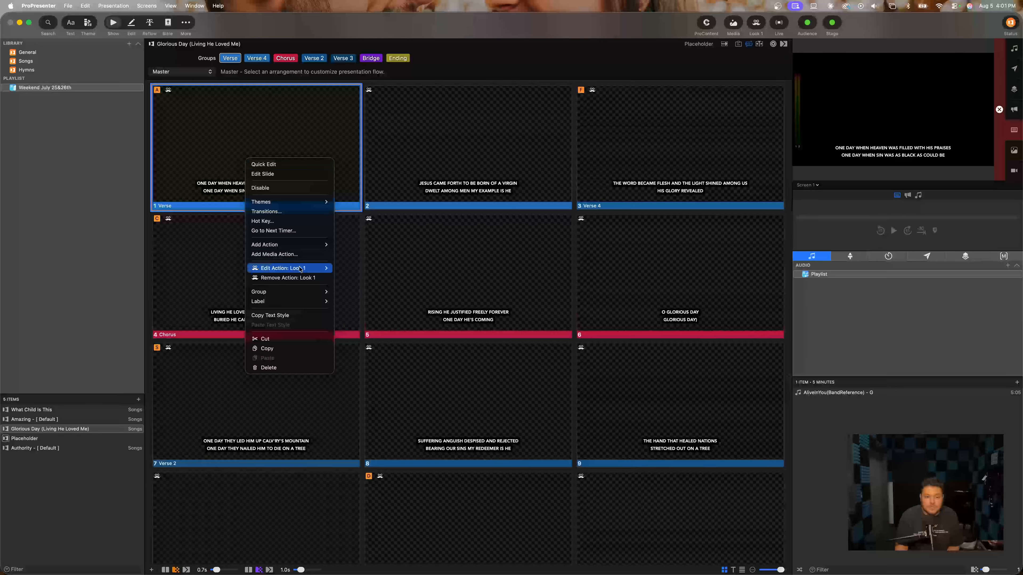
{"action": "mouse_move", "coordinate": [316, 292]}
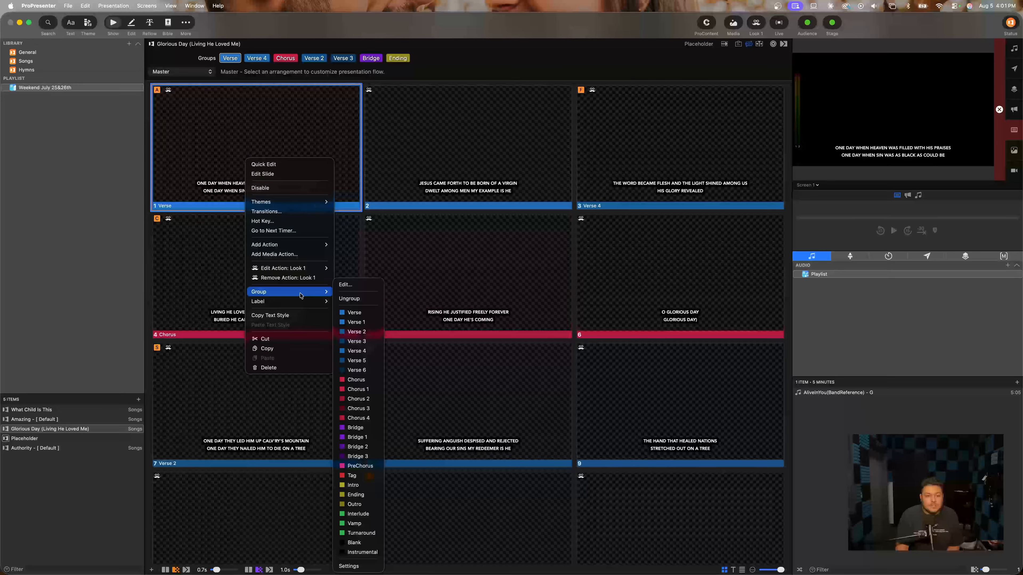
{"action": "left_click", "coordinate": [367, 323]}
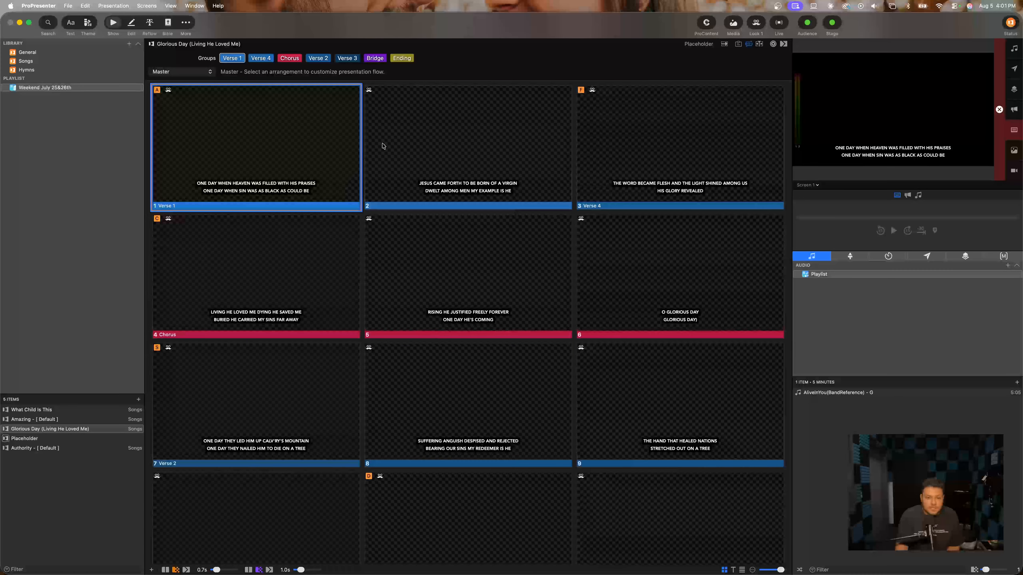
Assign the third slide, "The Word became flesh", to the Verse 1 group and put the first slide live
{"action": "right_click", "coordinate": [616, 158]}
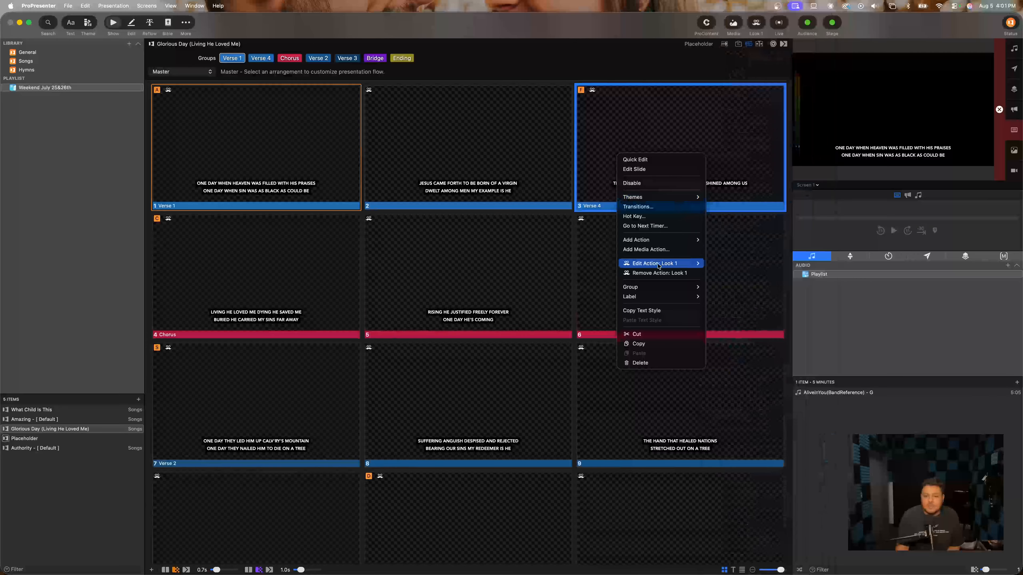
{"action": "mouse_move", "coordinate": [662, 287]}
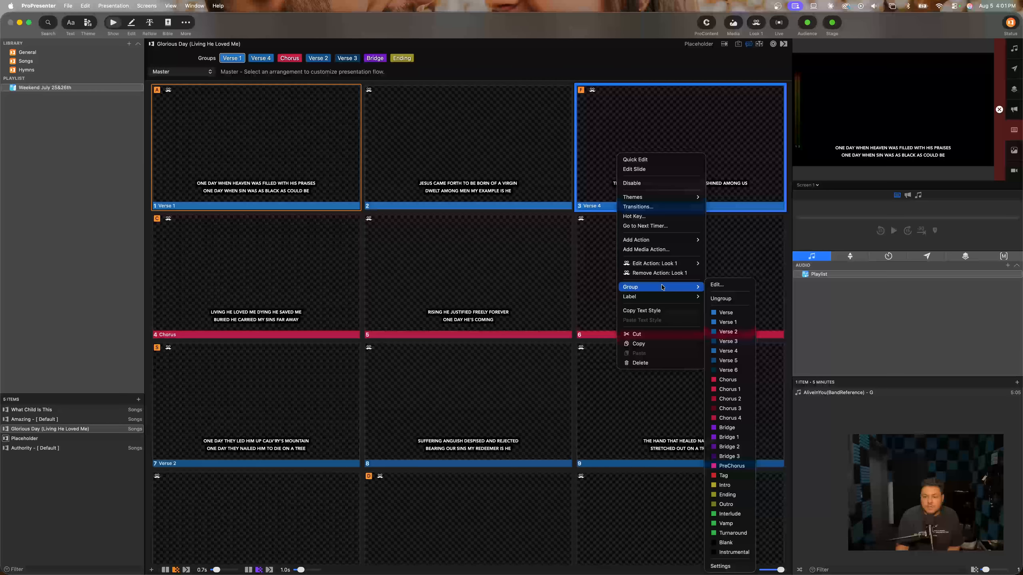
{"action": "left_click", "coordinate": [735, 323]}
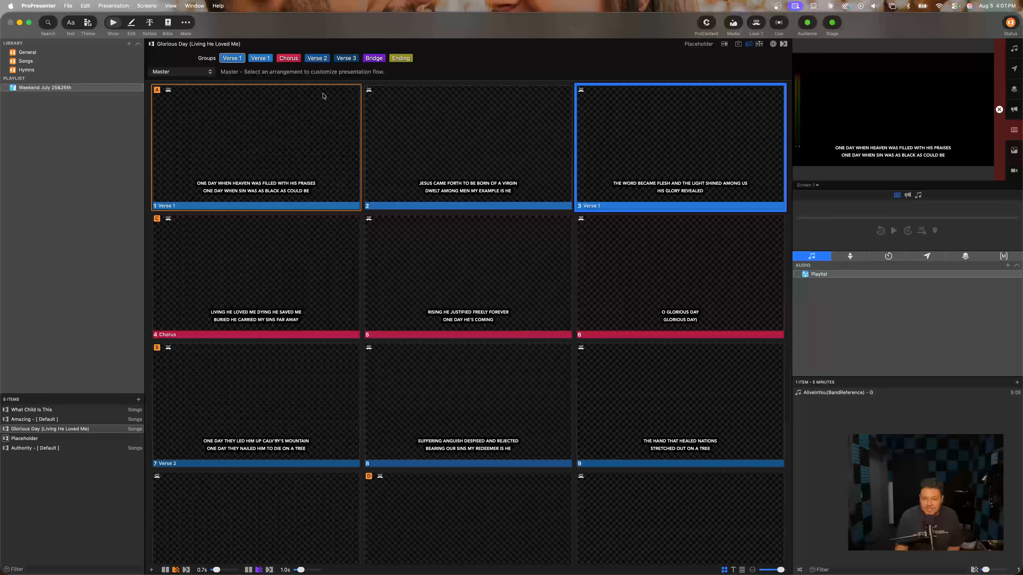
{"action": "left_click", "coordinate": [259, 136]}
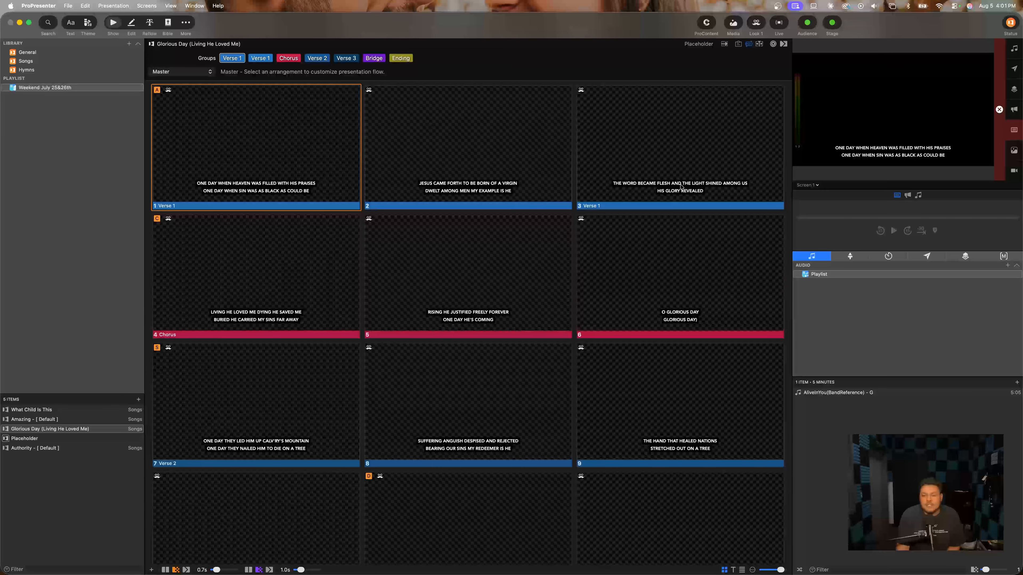
Put the third and then the first slide live, and assign the first slide to the Verse 1 group
{"action": "left_click", "coordinate": [670, 156]}
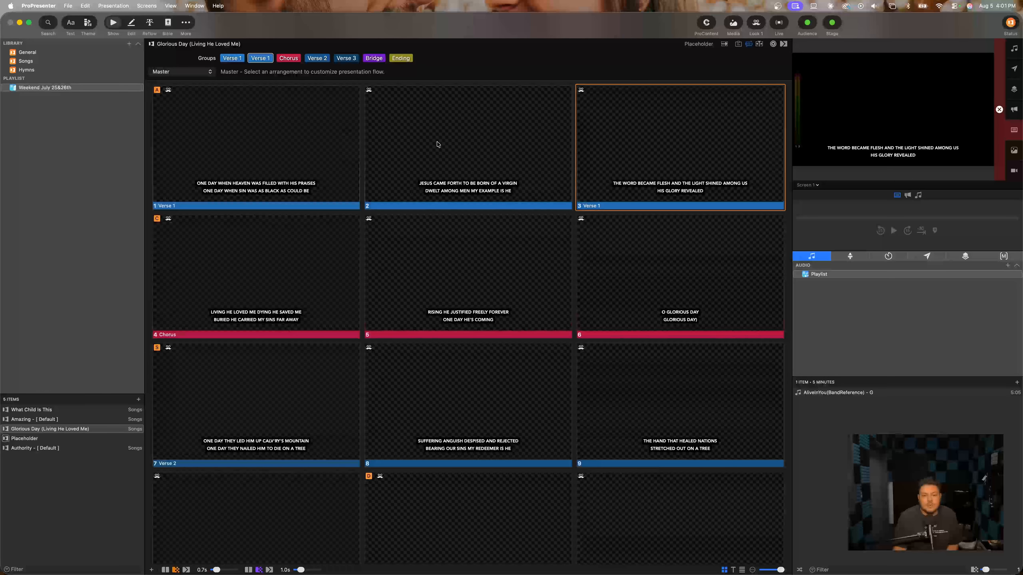
{"action": "left_click", "coordinate": [299, 138]}
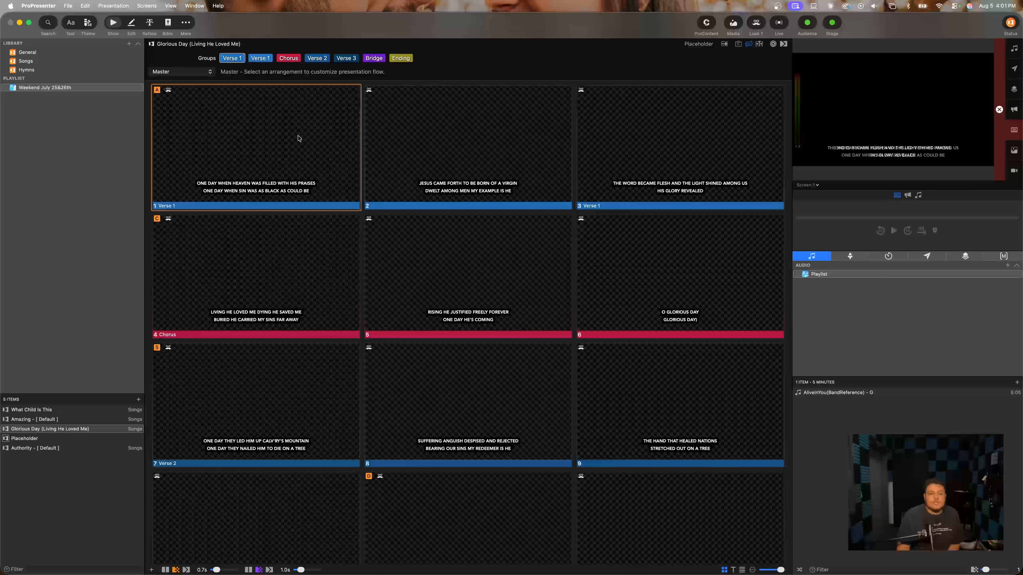
{"action": "right_click", "coordinate": [298, 138]}
{"action": "mouse_move", "coordinate": [355, 269]}
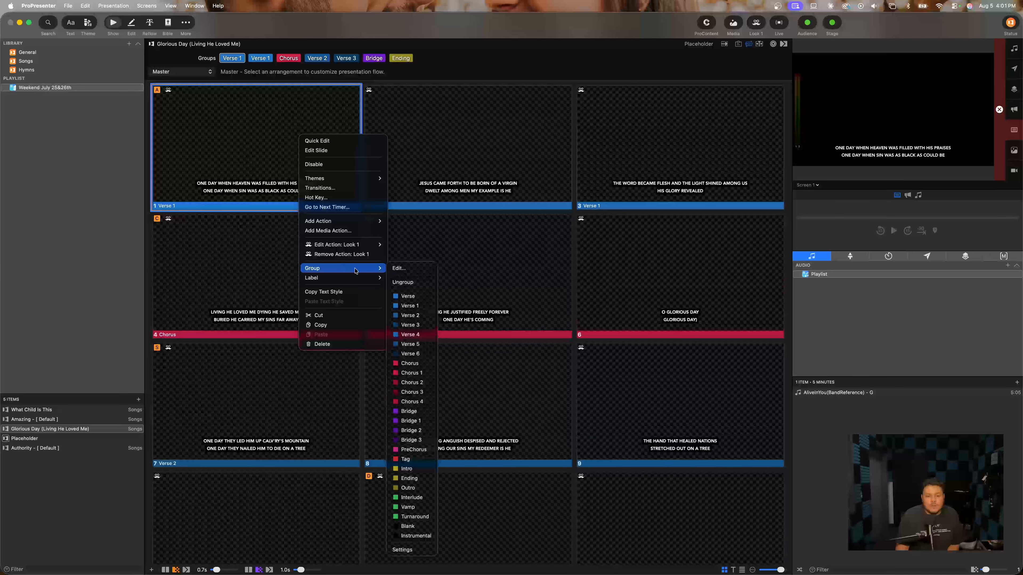
{"action": "left_click", "coordinate": [417, 306]}
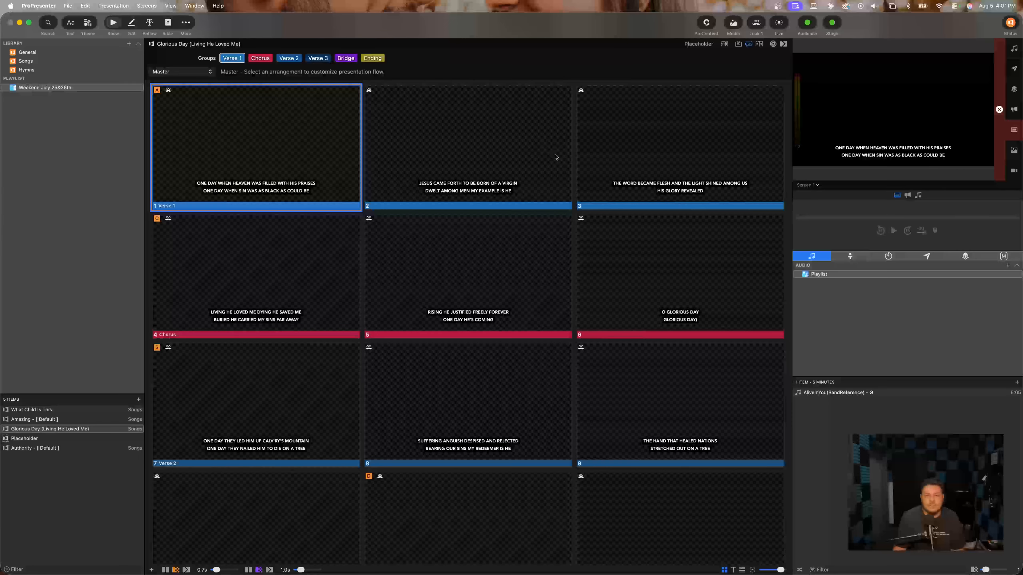
Assign slide 16, "Wonderful day my beloved one bringing", to the Bridge 2 group
{"action": "scroll", "coordinate": [560, 268], "scroll_direction": "down", "scroll_amount": 10}
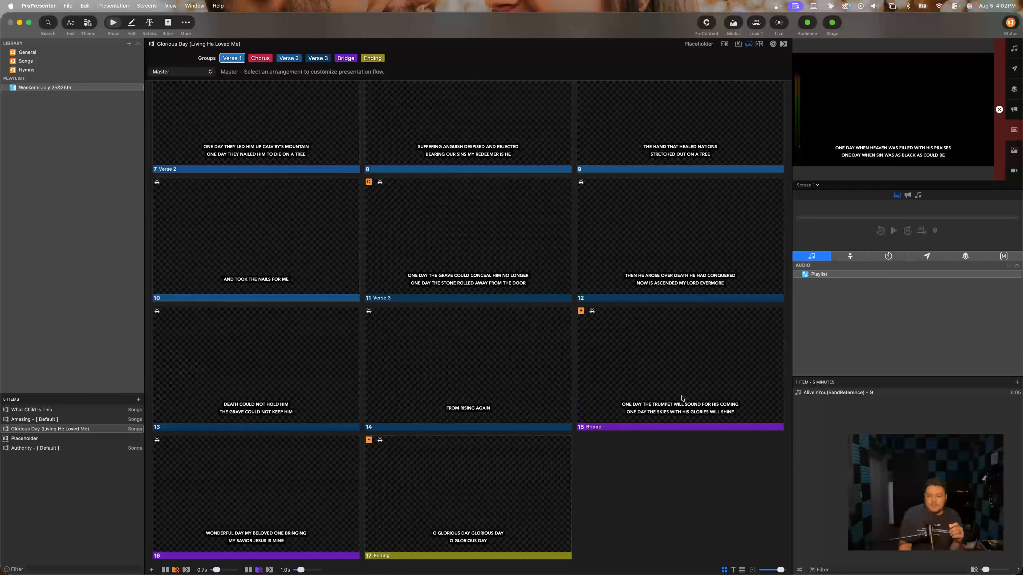
{"action": "right_click", "coordinate": [220, 499]}
{"action": "mouse_move", "coordinate": [287, 442]}
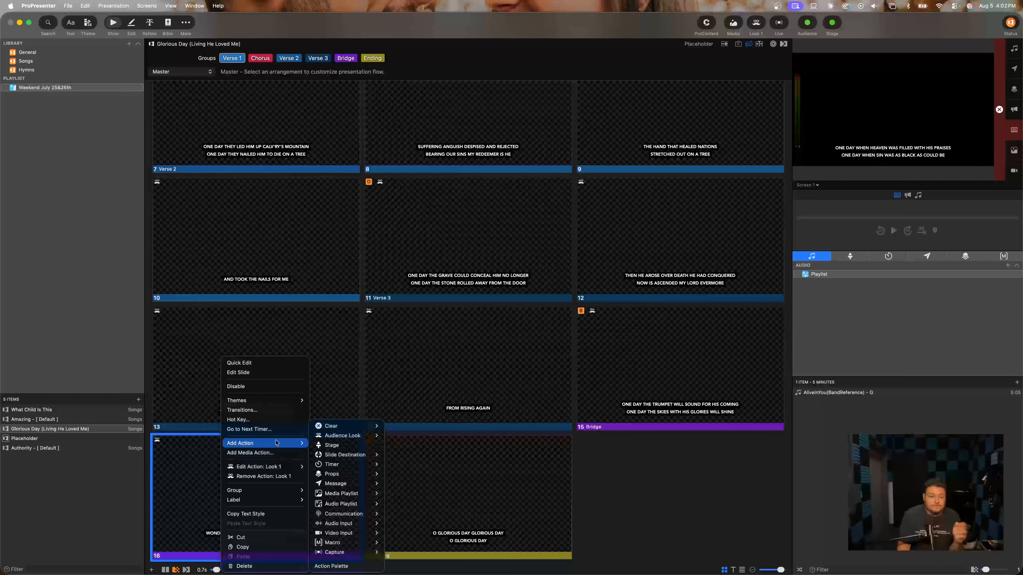
{"action": "mouse_move", "coordinate": [274, 492]}
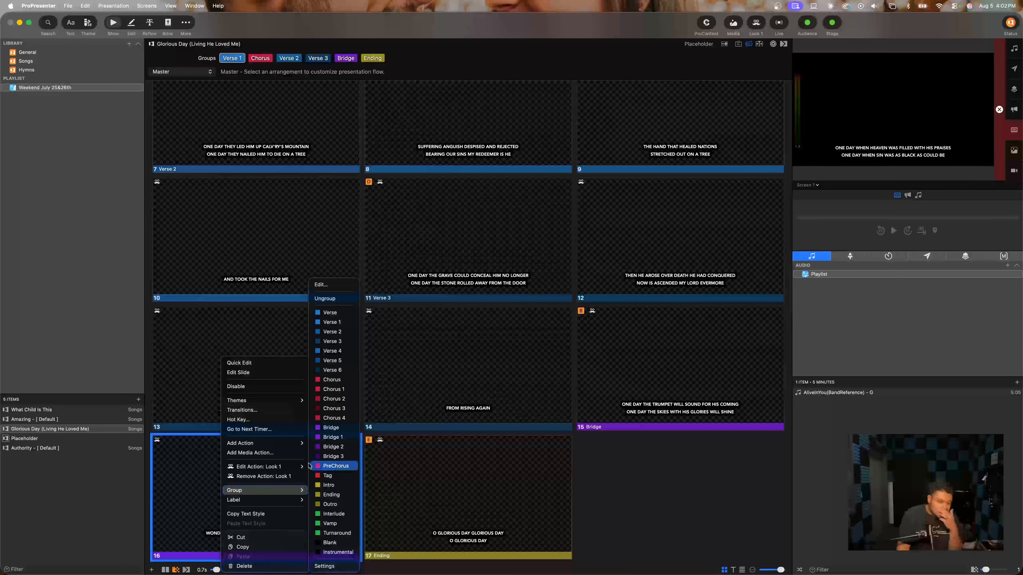
{"action": "left_click", "coordinate": [332, 446]}
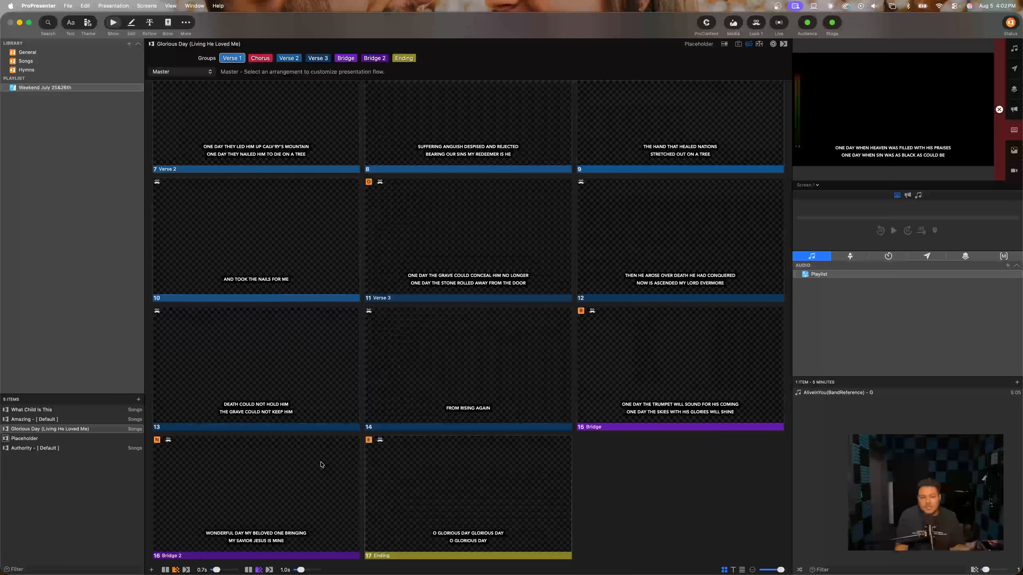
Add the custom label "SAME PASSAGE" to the first slide of Verse 1
{"action": "scroll", "coordinate": [581, 179], "scroll_direction": "up", "scroll_amount": 10}
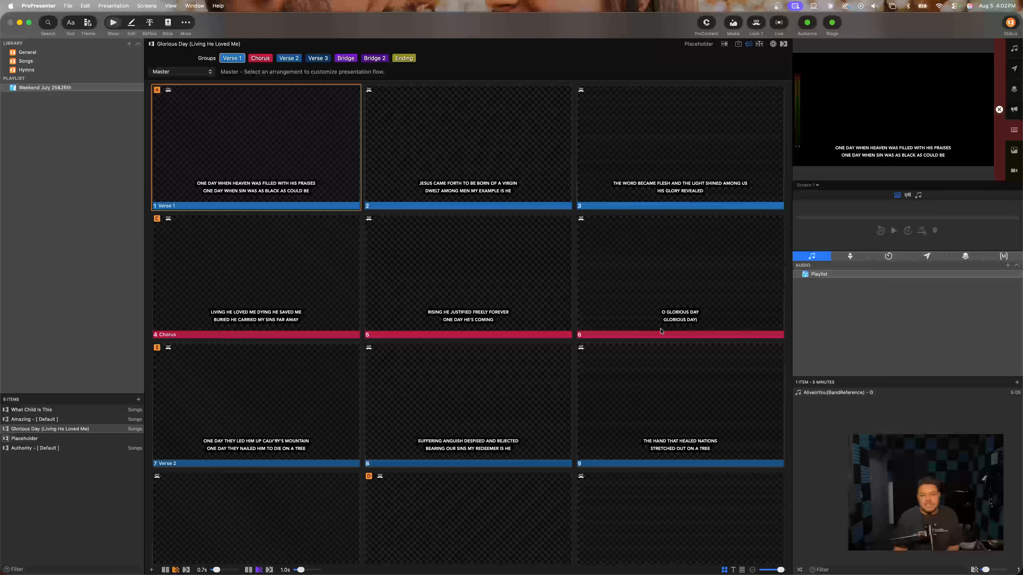
{"action": "scroll", "coordinate": [660, 331], "scroll_direction": "down", "scroll_amount": 10}
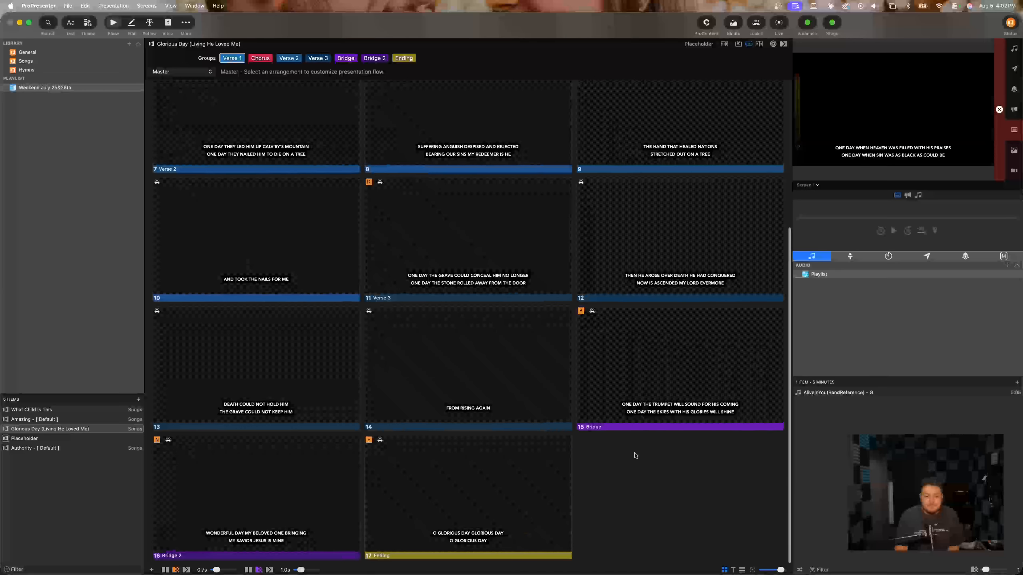
{"action": "scroll", "coordinate": [493, 511], "scroll_direction": "up", "scroll_amount": 10}
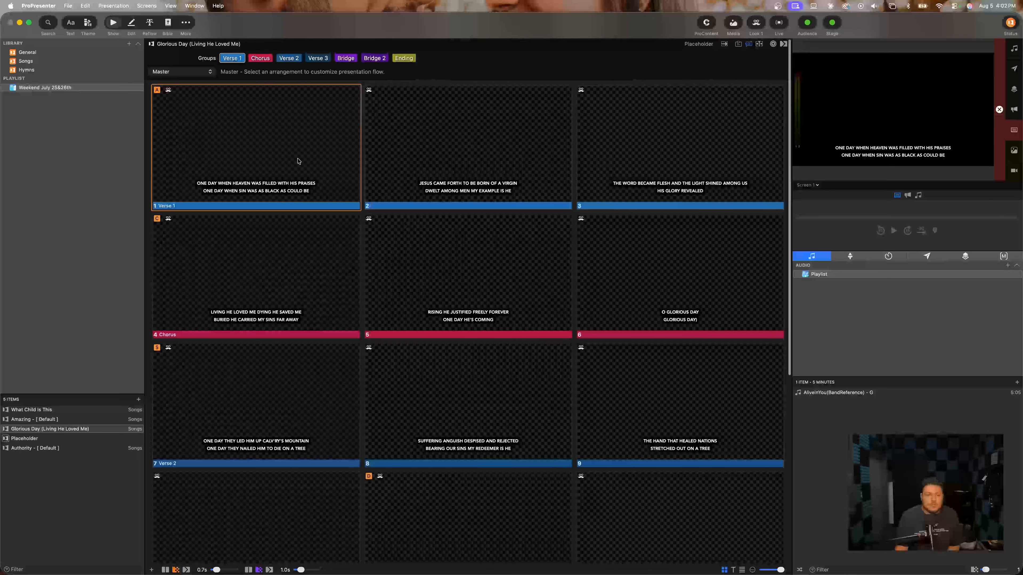
{"action": "right_click", "coordinate": [269, 141]}
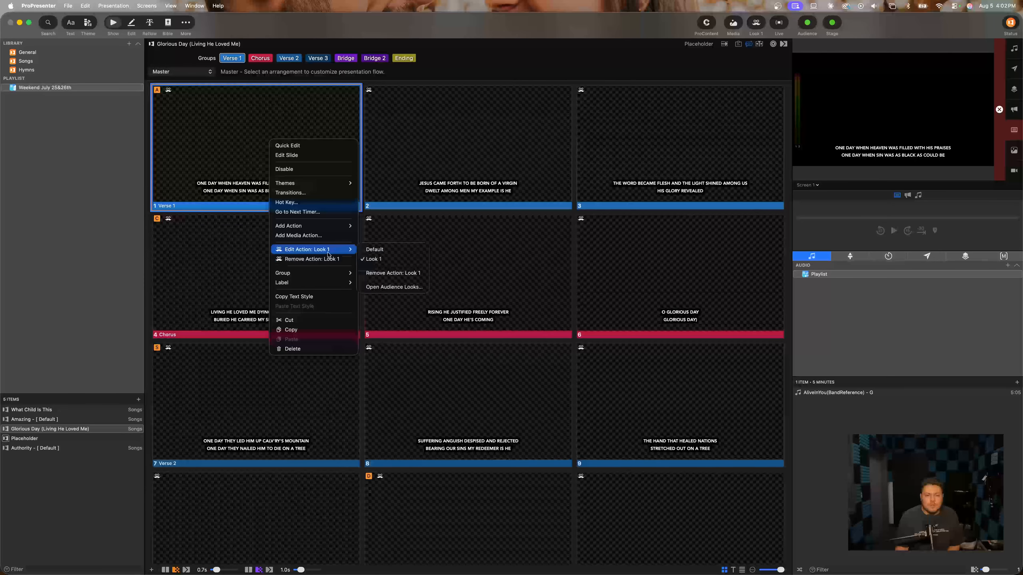
{"action": "mouse_move", "coordinate": [335, 286]}
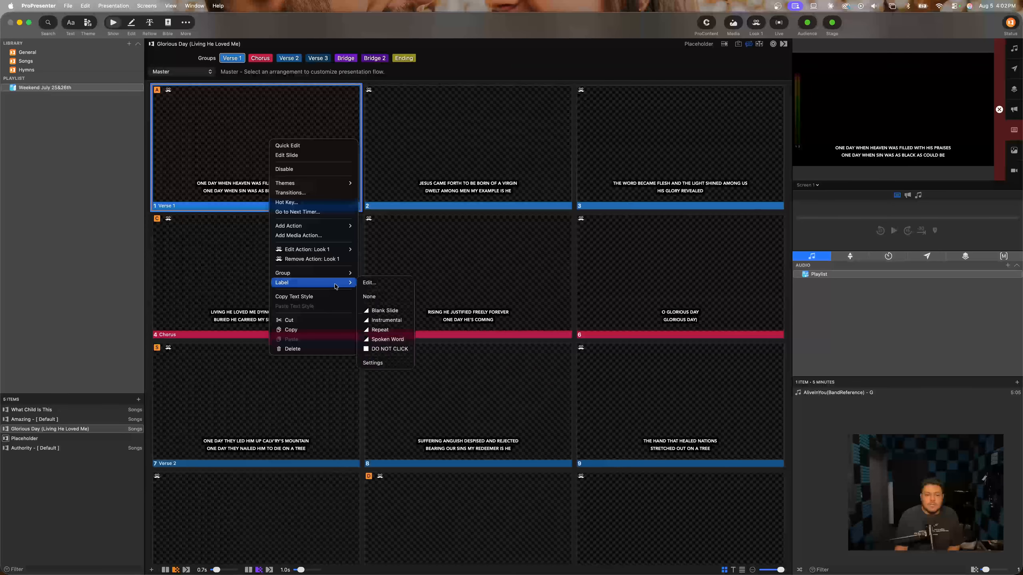
{"action": "left_click", "coordinate": [384, 286]}
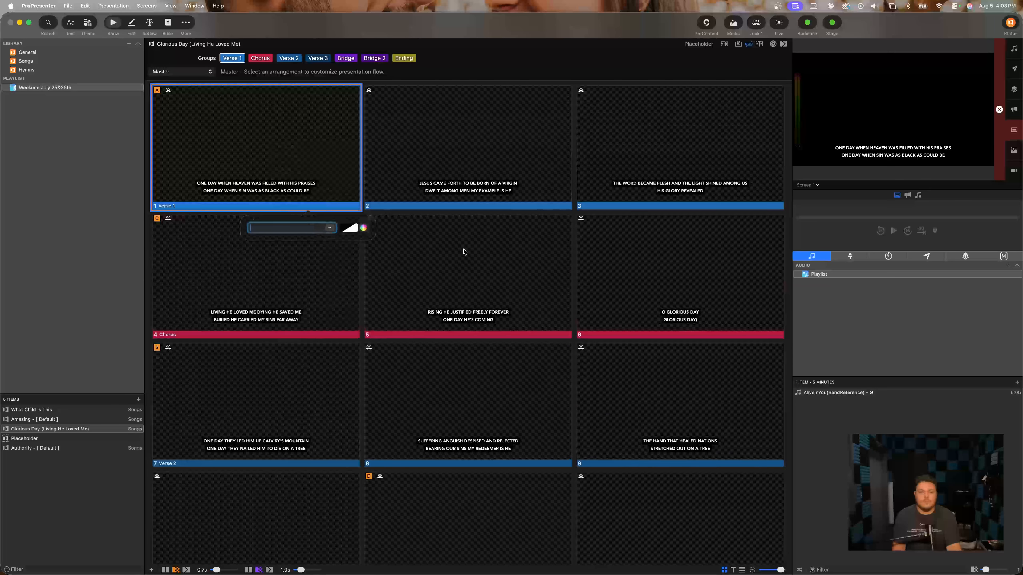
{"action": "type", "text": "SAME"}
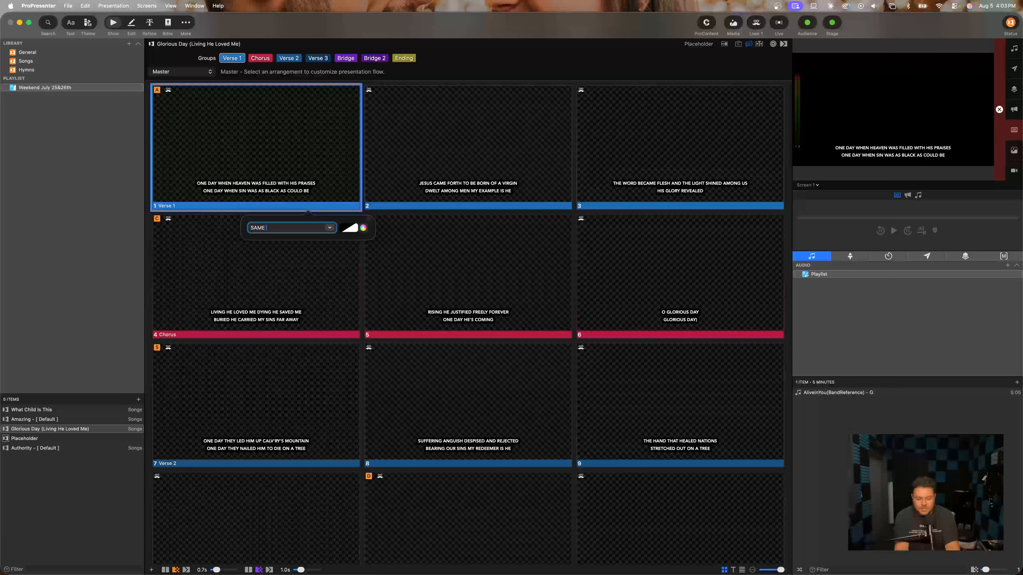
{"action": "type", "text": "PAAS"}
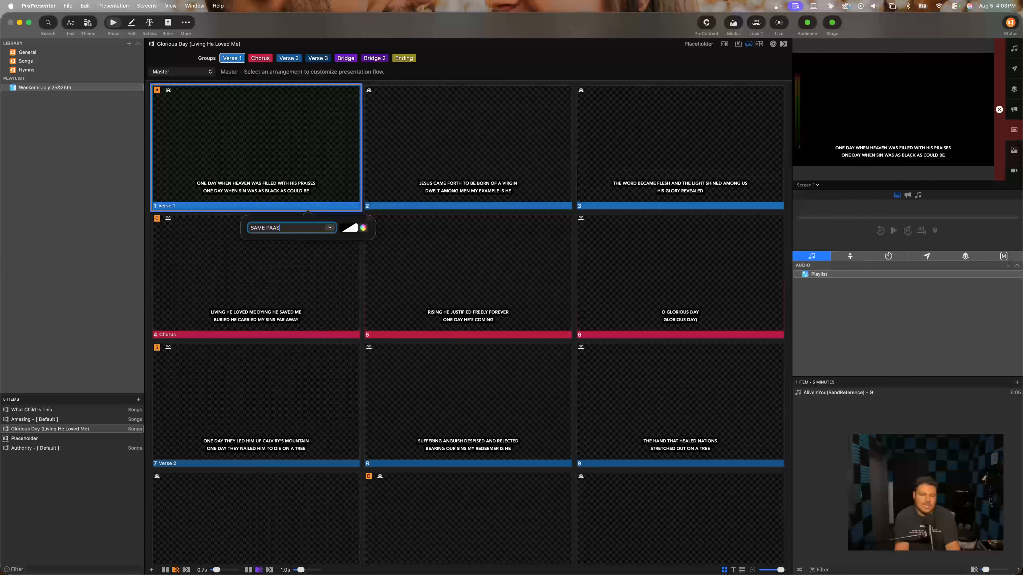
{"action": "key", "text": "BackSpace"}
{"action": "key", "text": "BackSpace"}
{"action": "type", "text": "SSAGE"}
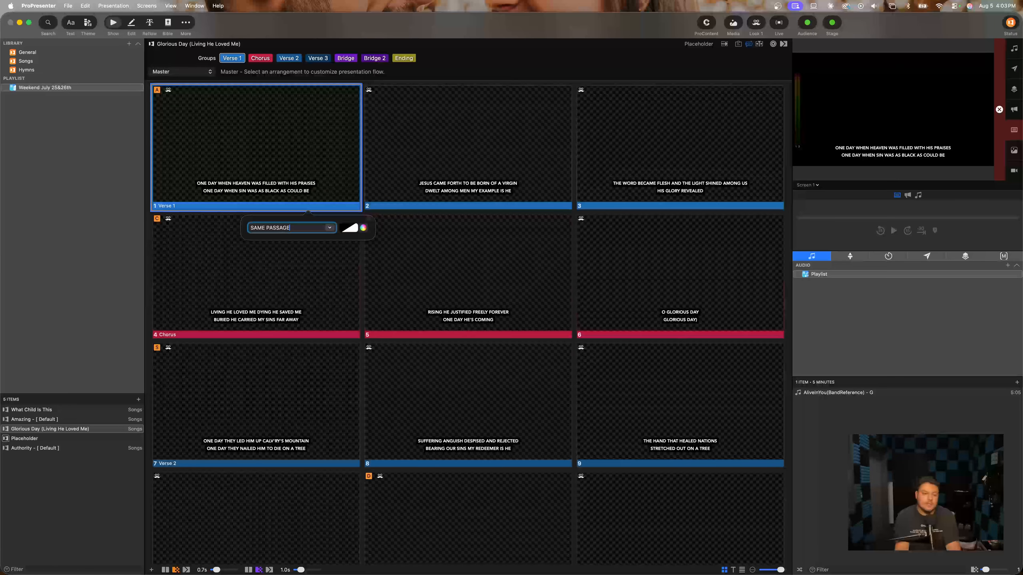
{"action": "key", "text": "Return"}
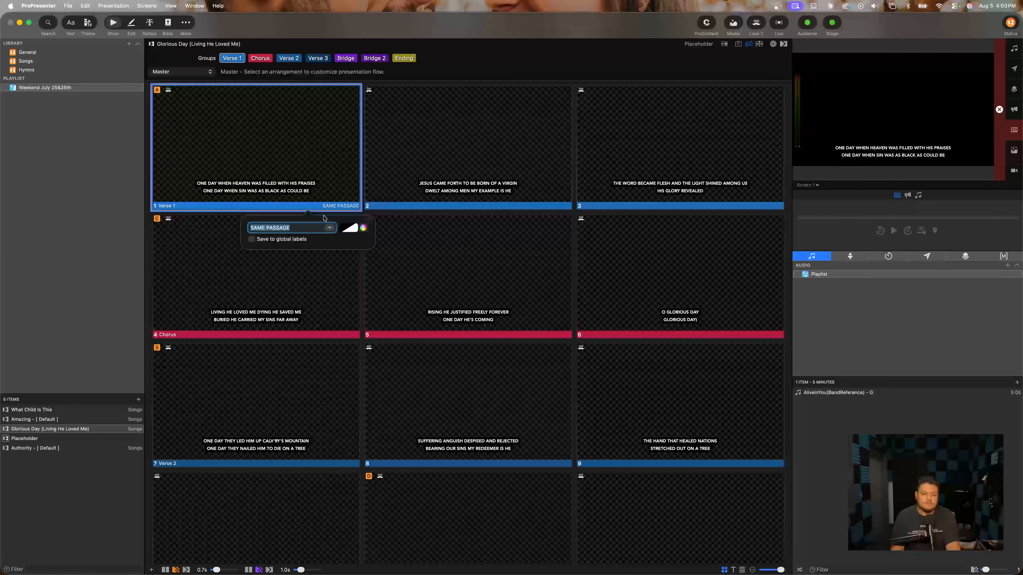
Put the second slide live and give it the custom label "SAME PASSAGE" in crimson red
{"action": "left_click", "coordinate": [422, 201]}
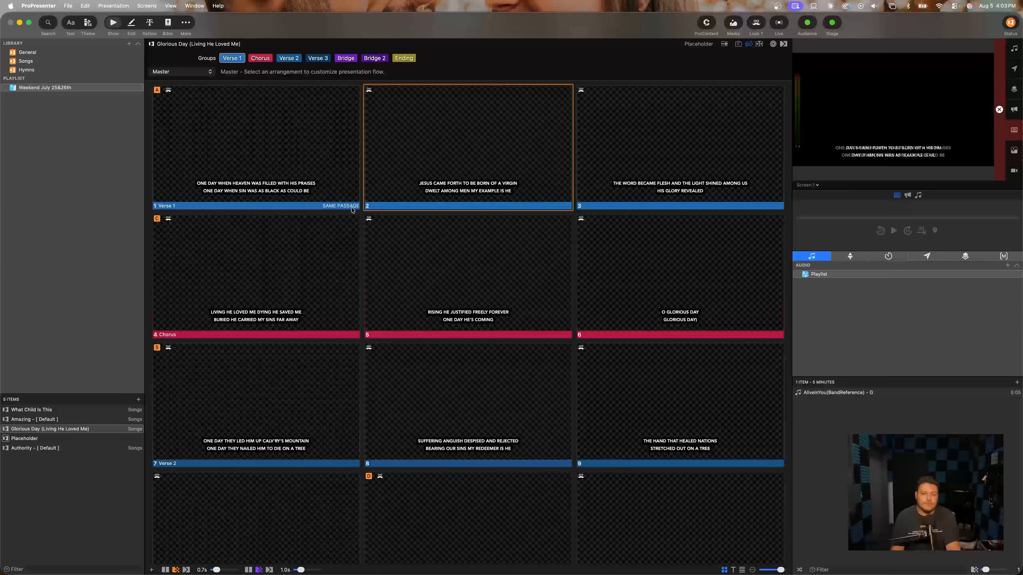
{"action": "right_click", "coordinate": [424, 202]}
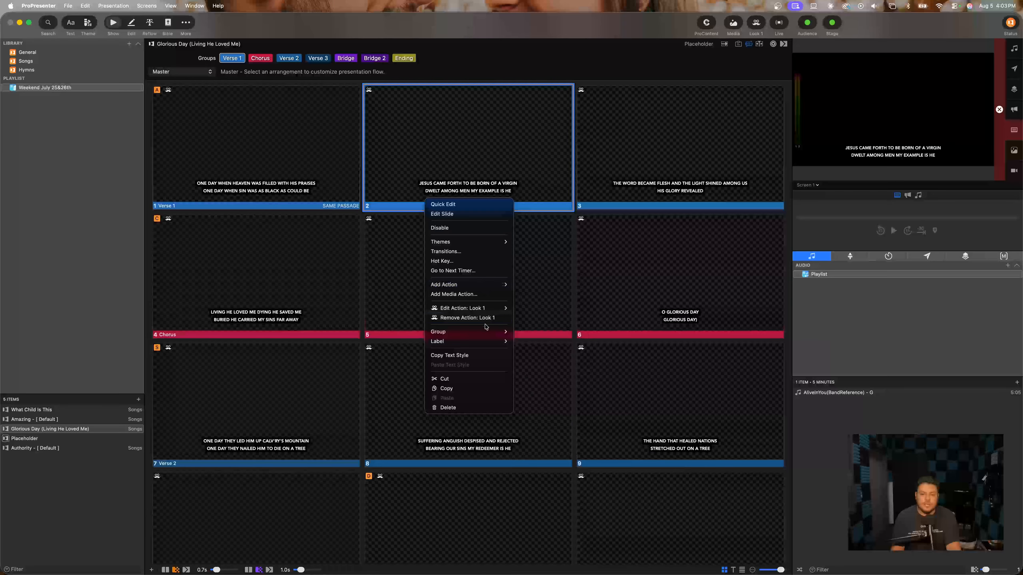
{"action": "mouse_move", "coordinate": [487, 342]}
{"action": "left_click", "coordinate": [528, 342]}
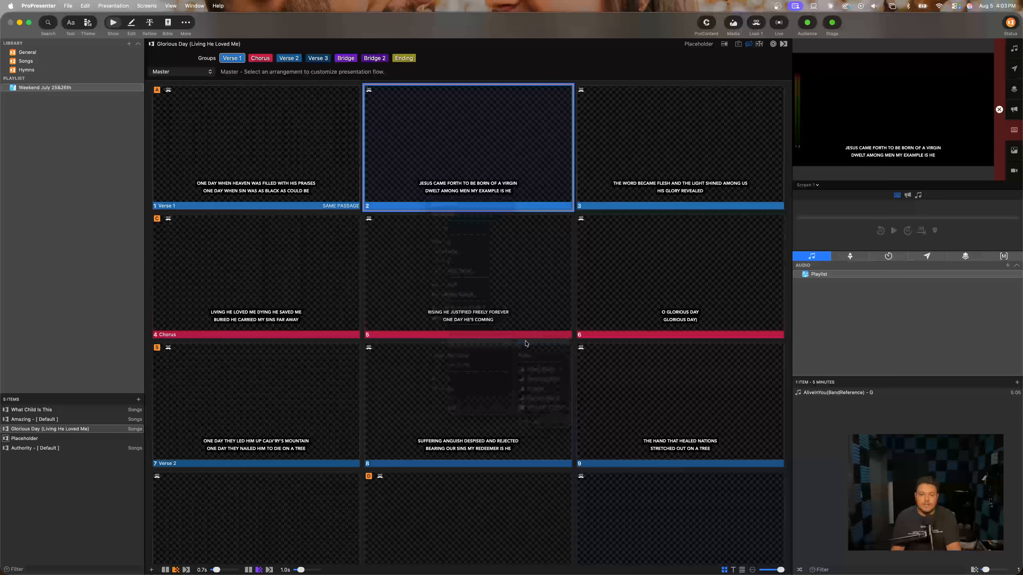
{"action": "type", "text": "SAME PA"}
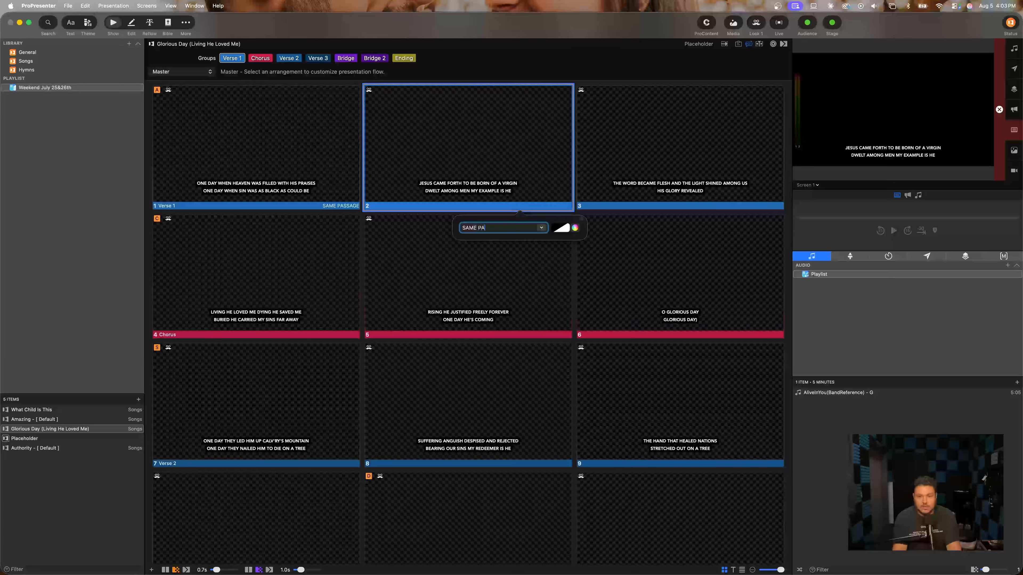
{"action": "type", "text": "SSAGE"}
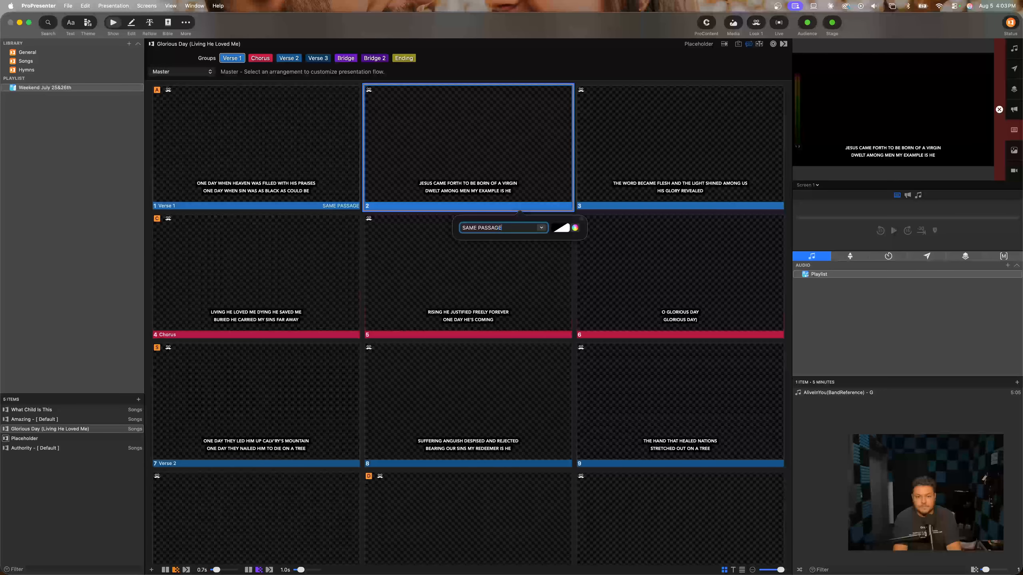
{"action": "left_click", "coordinate": [559, 228]}
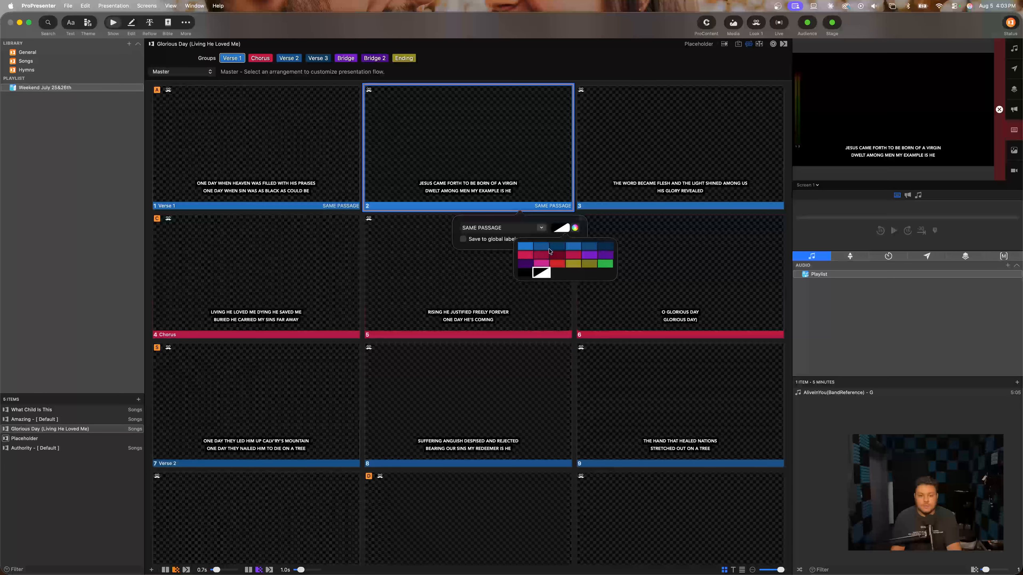
{"action": "left_click", "coordinate": [525, 254]}
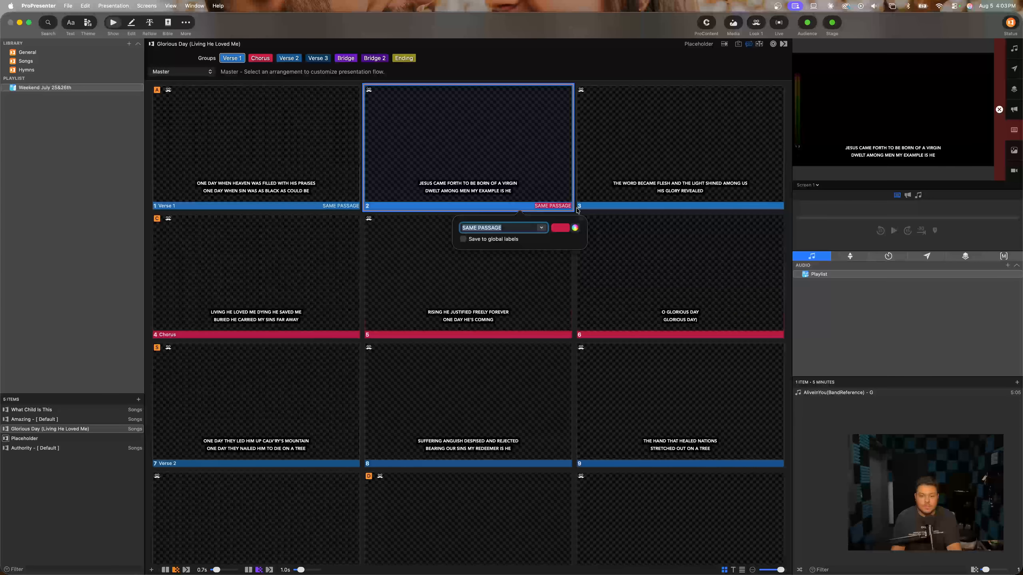
{"action": "right_click", "coordinate": [602, 190]}
{"action": "mouse_move", "coordinate": [640, 331]}
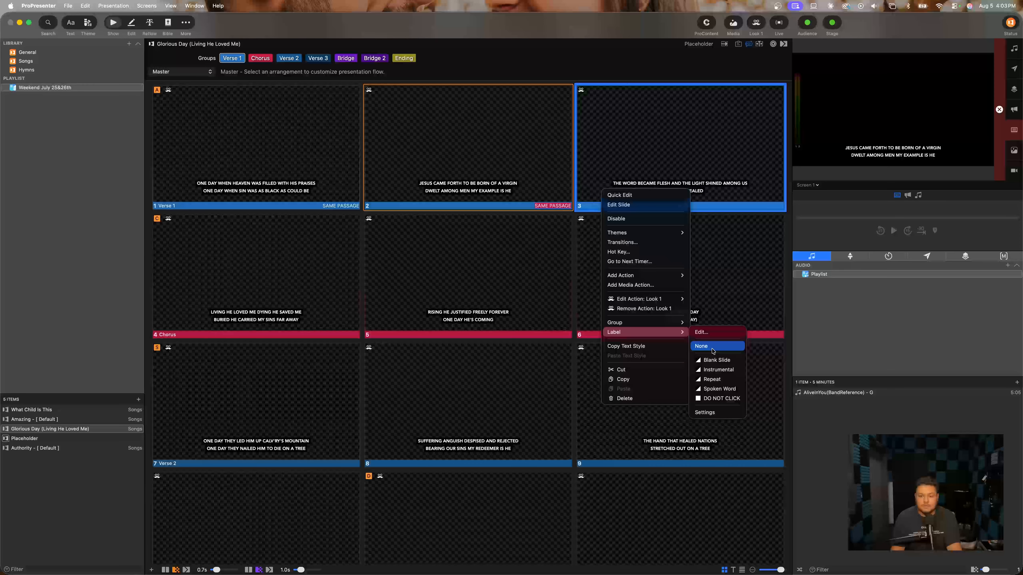
{"action": "left_click", "coordinate": [560, 92]}
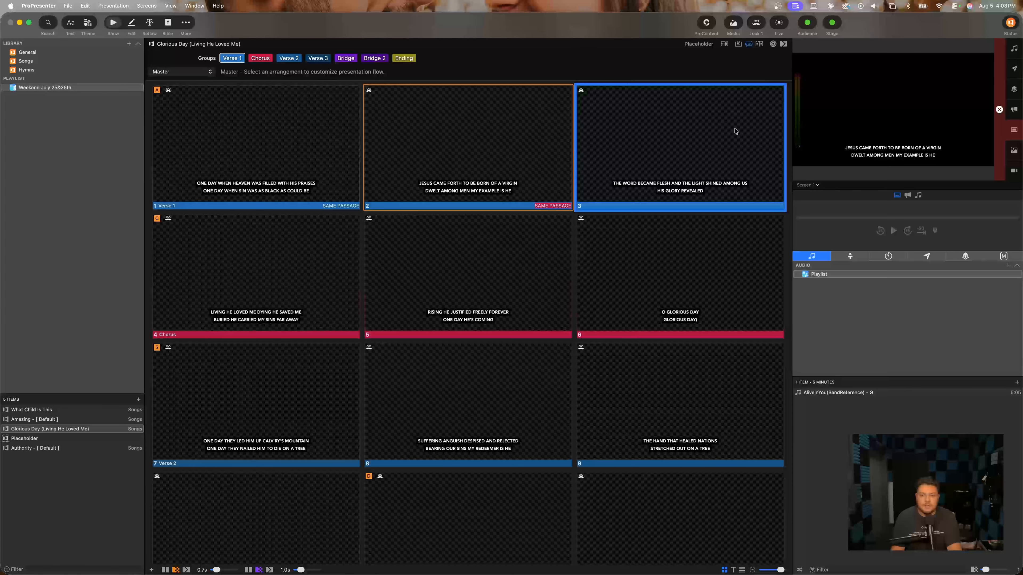
{"action": "left_click", "coordinate": [407, 145], "text": "shift"}
{"action": "left_click", "coordinate": [360, 153], "text": "shift"}
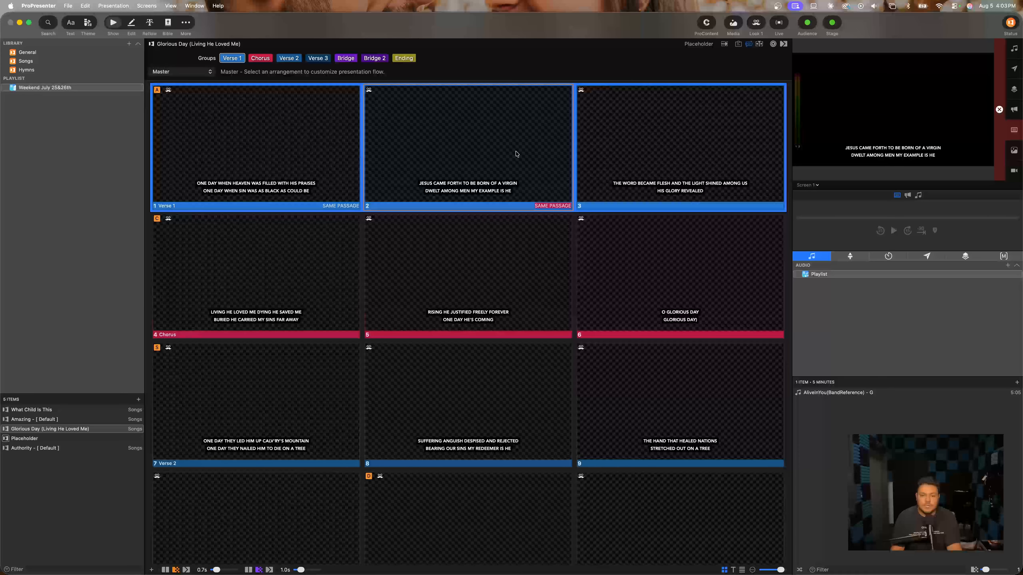
{"action": "left_click", "coordinate": [602, 159]}
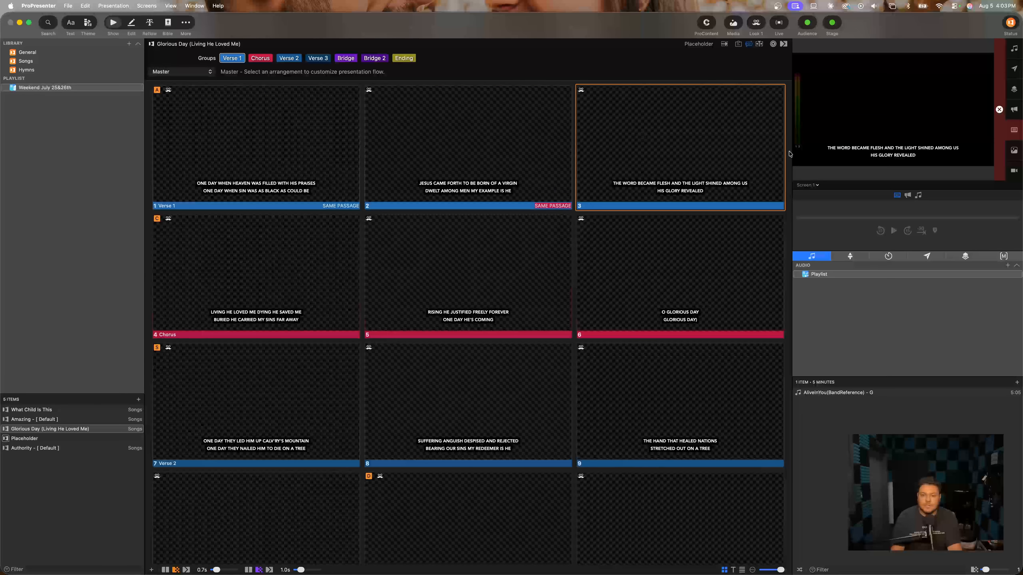
Give all three Verse 1 slides the custom label "SAME PASSAGE" in crimson red
{"action": "left_click", "coordinate": [612, 141]}
{"action": "left_click", "coordinate": [380, 141], "text": "shift"}
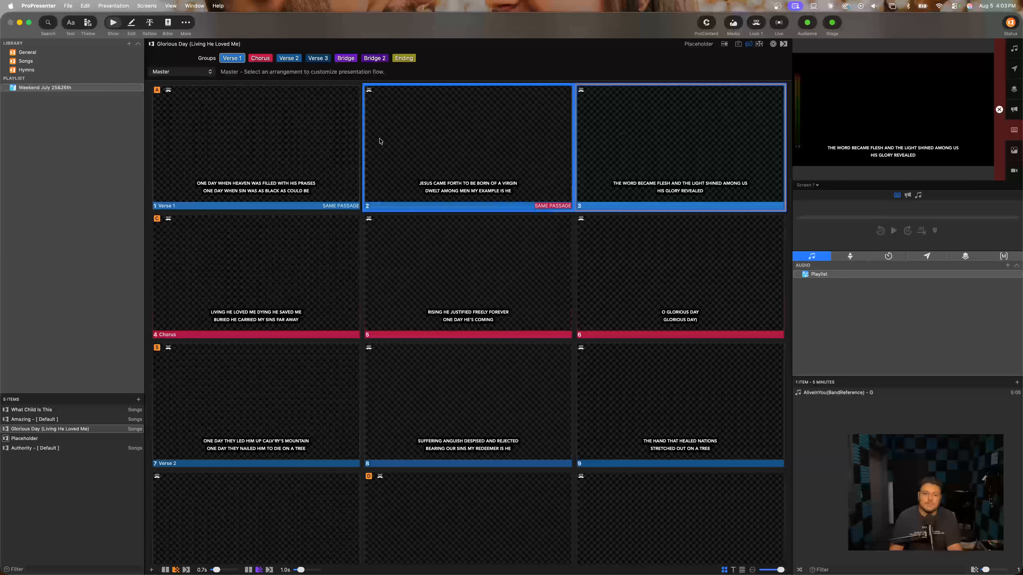
{"action": "left_click", "coordinate": [320, 137], "text": "shift"}
{"action": "right_click", "coordinate": [320, 137]}
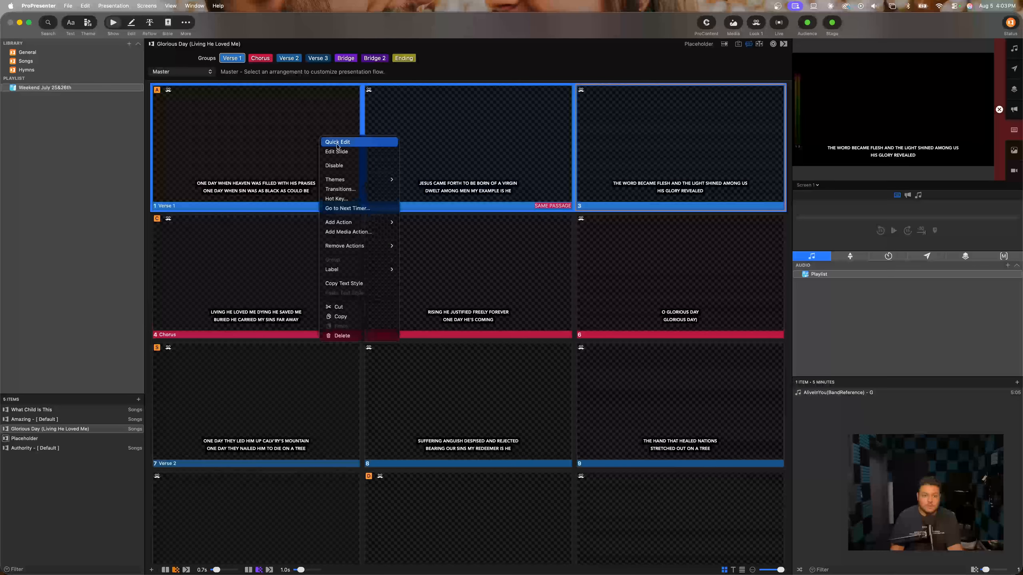
{"action": "mouse_move", "coordinate": [375, 269]}
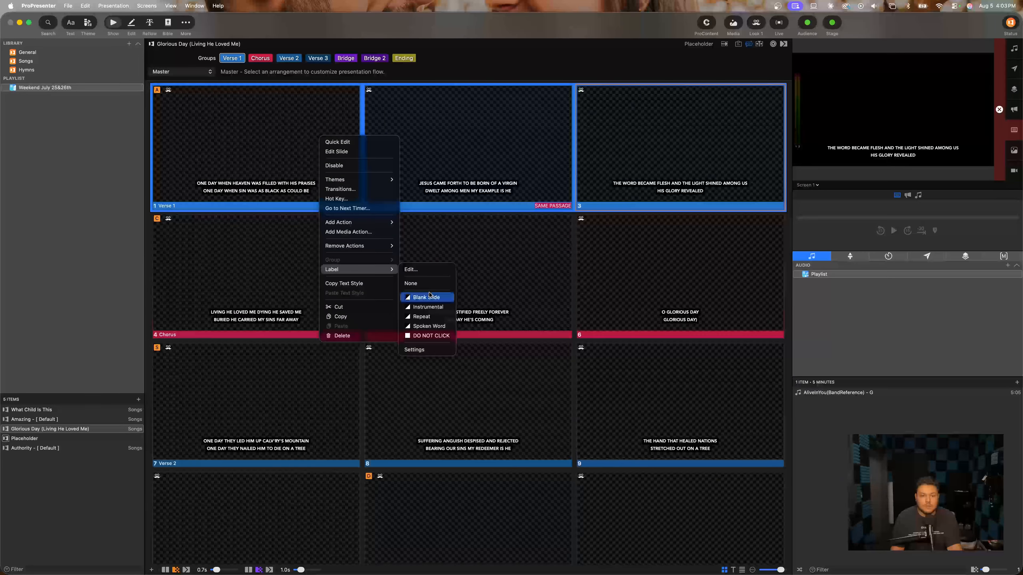
{"action": "left_click", "coordinate": [422, 274]}
{"action": "type", "text": "SAME"}
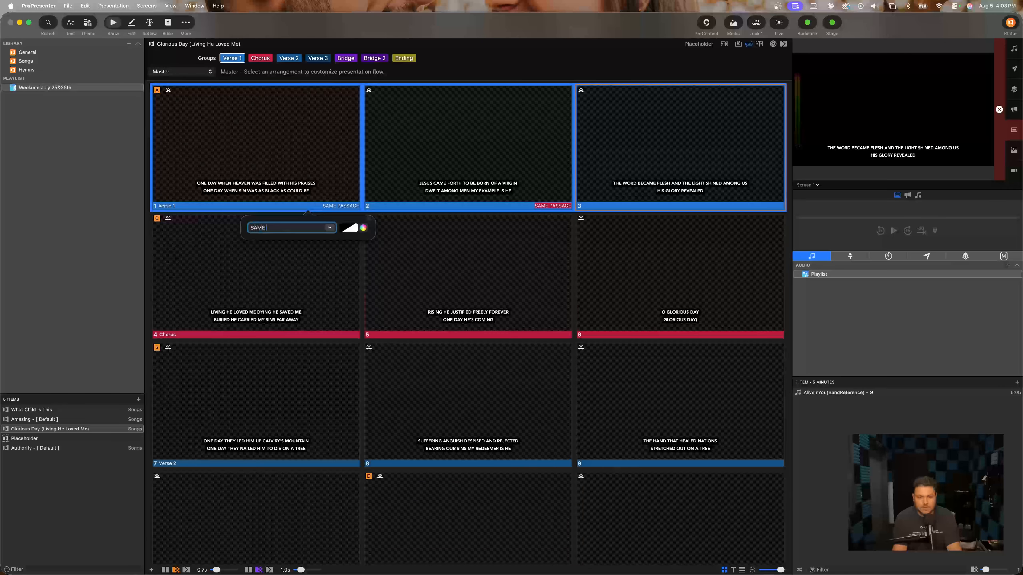
{"action": "type", "text": " PASSAGE"}
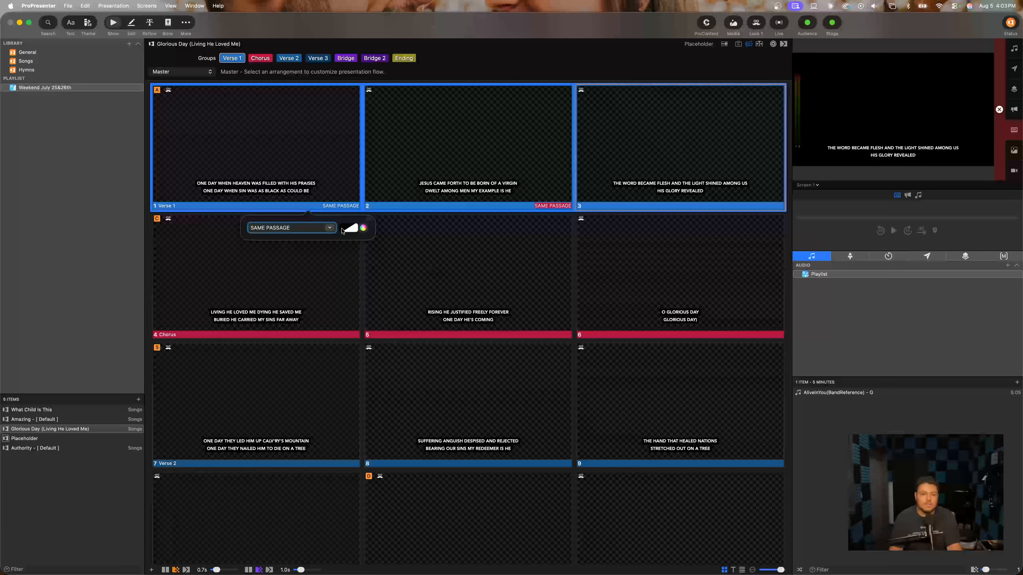
{"action": "left_click", "coordinate": [342, 231]}
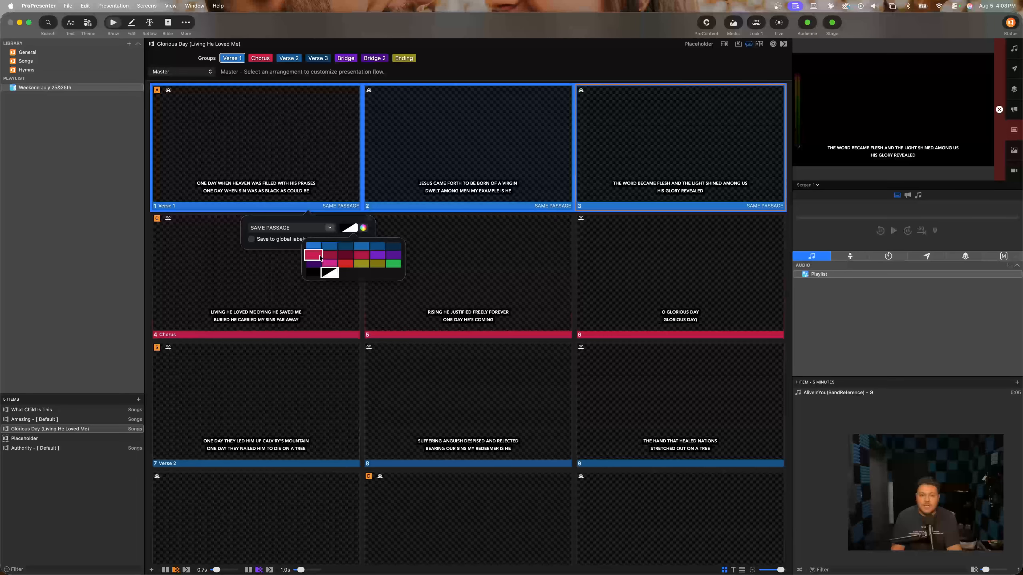
{"action": "left_click", "coordinate": [320, 258]}
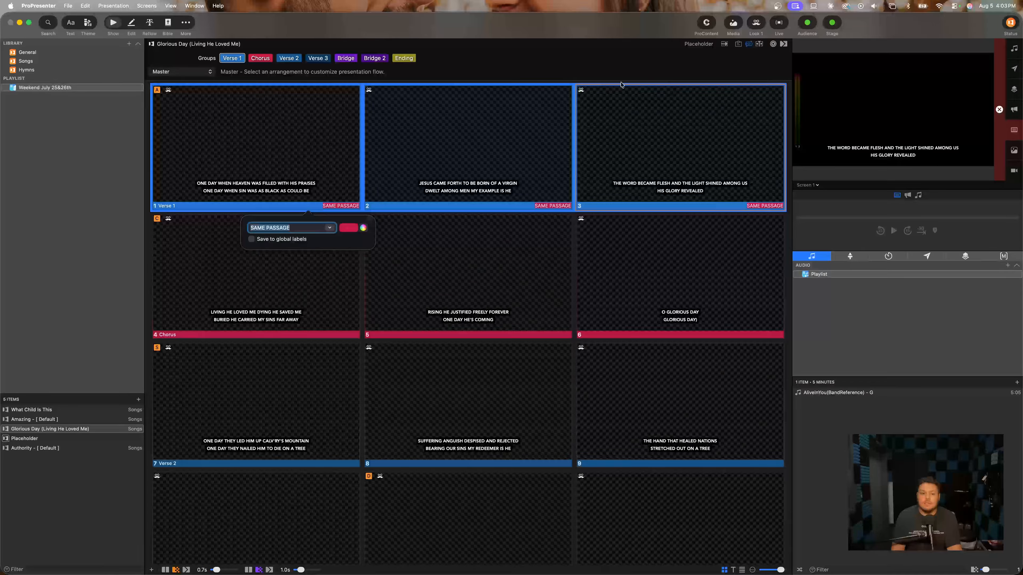
{"action": "left_click", "coordinate": [593, 47]}
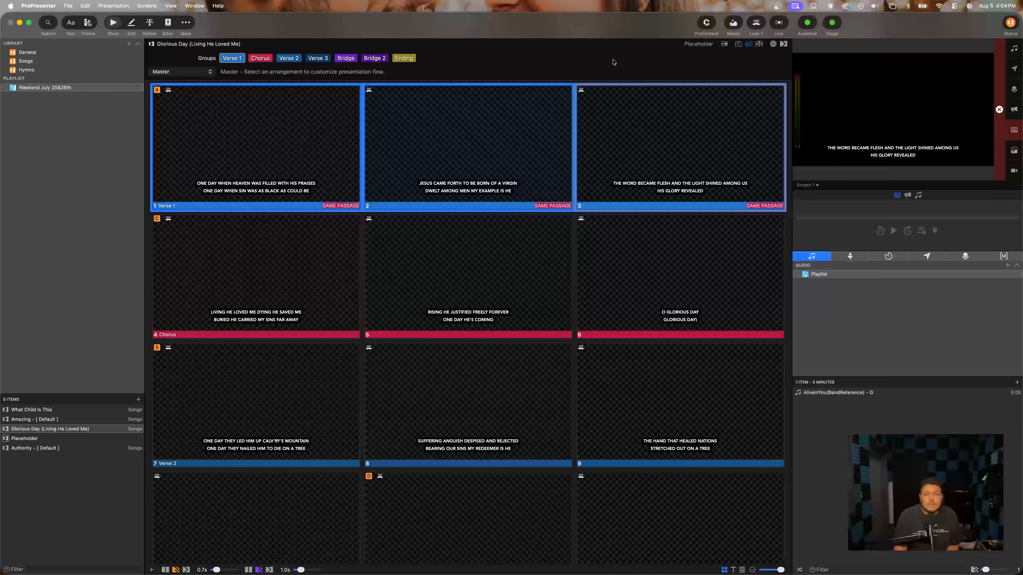
Hide the arrangement bar, and briefly show the operator notes field of the song
{"action": "left_click", "coordinate": [749, 44]}
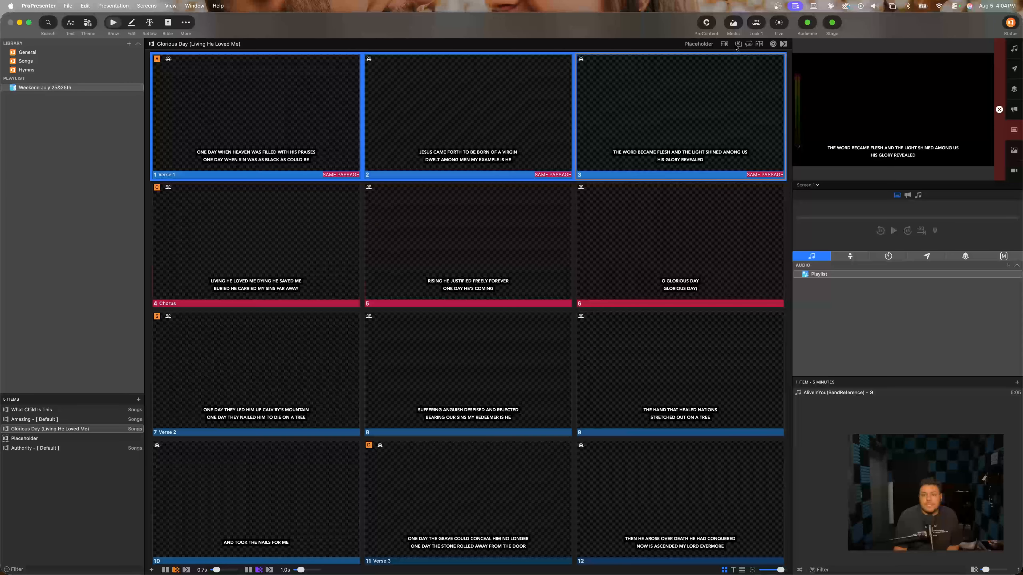
{"action": "left_click", "coordinate": [737, 44]}
{"action": "left_click", "coordinate": [229, 54]}
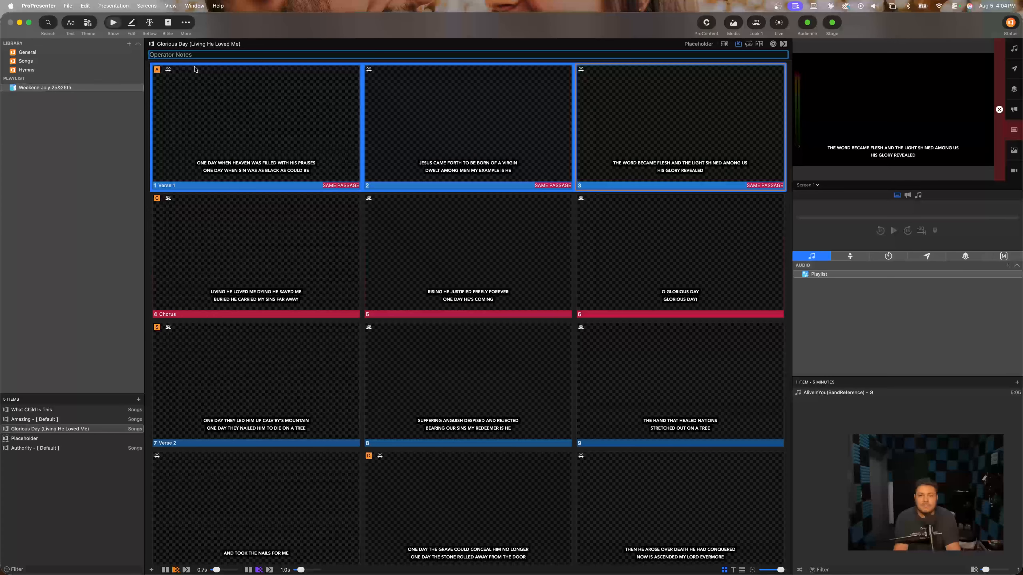
{"action": "left_click", "coordinate": [740, 45]}
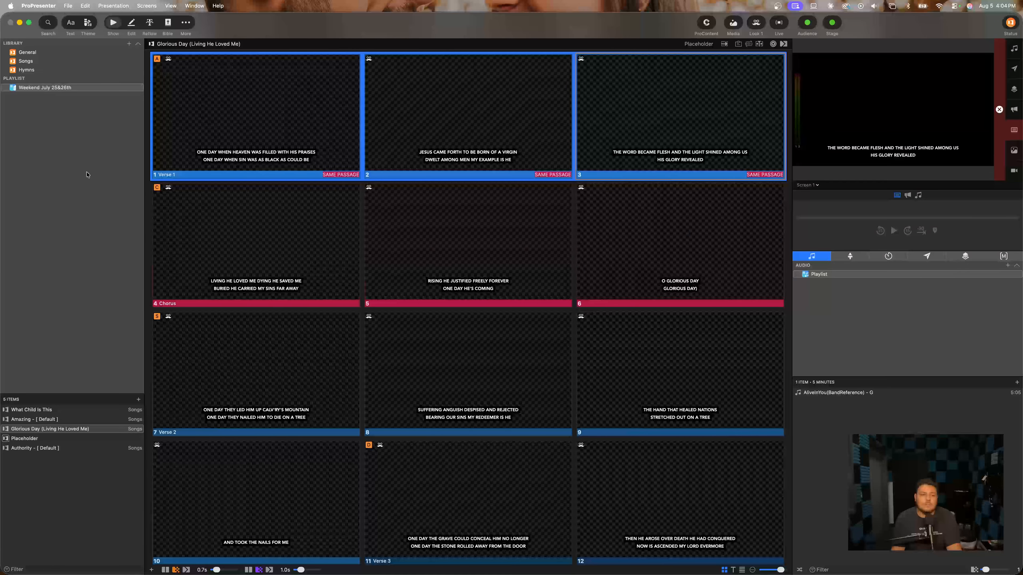
Put the first slide live and set a custom auto-advance duration of 7 seconds for each slide
{"action": "left_click", "coordinate": [322, 141]}
{"action": "left_click", "coordinate": [725, 45]}
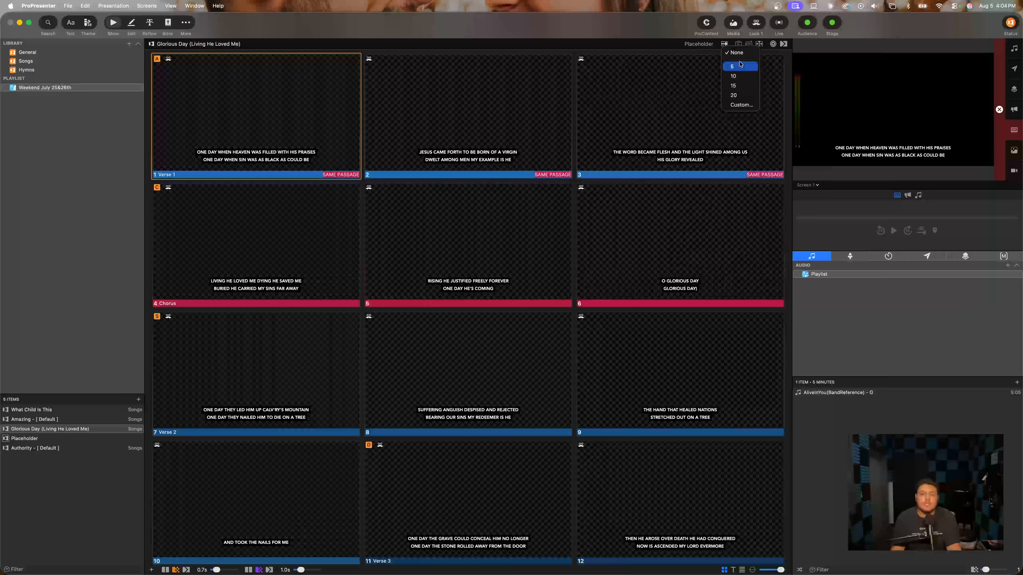
{"action": "left_click", "coordinate": [735, 107]}
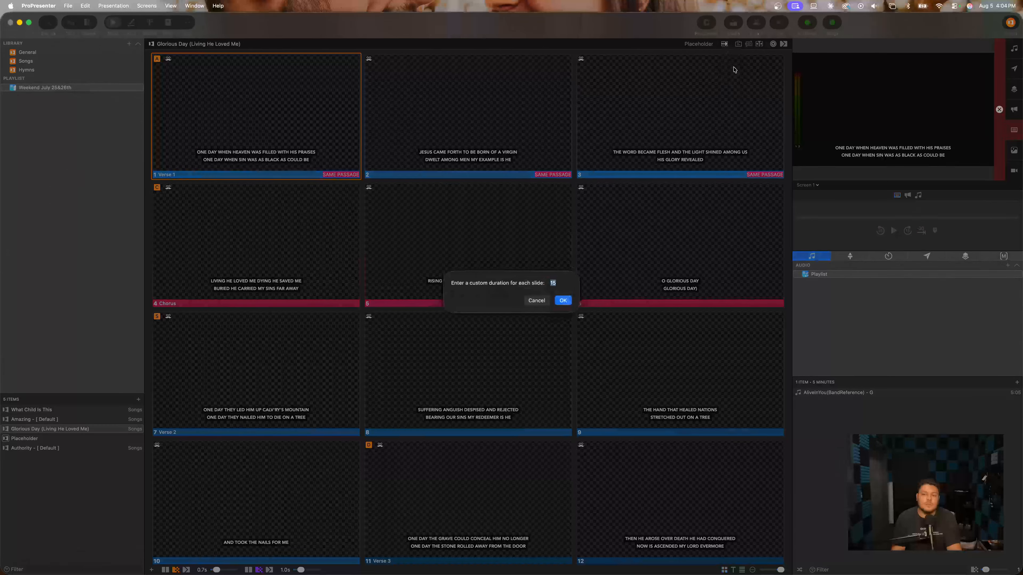
{"action": "type", "text": "7"}
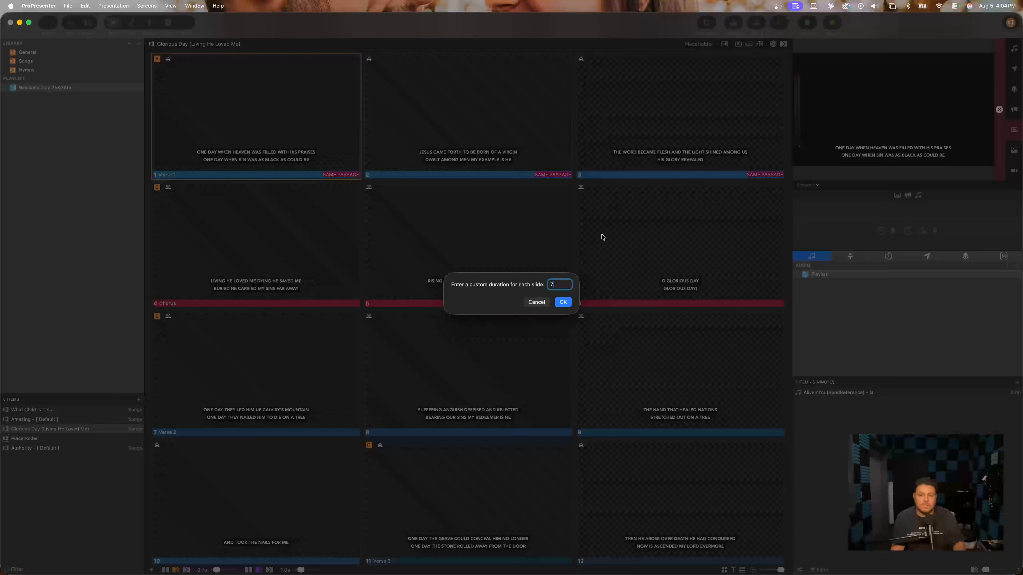
{"action": "left_click", "coordinate": [563, 302]}
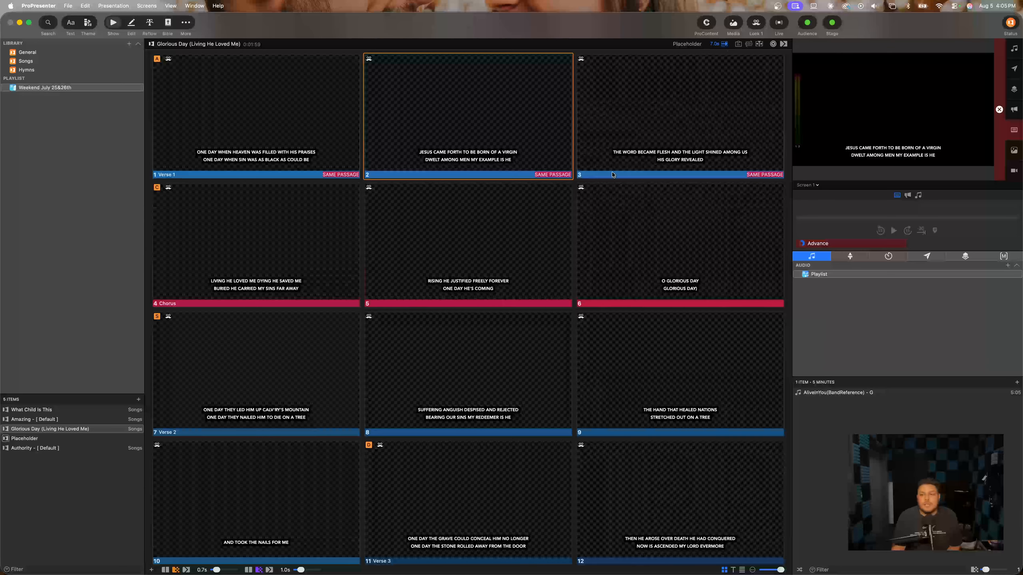
Review the song's slides, set its auto-advance back to None, and put the first slide live
{"action": "scroll", "coordinate": [628, 366], "scroll_direction": "down", "scroll_amount": 8}
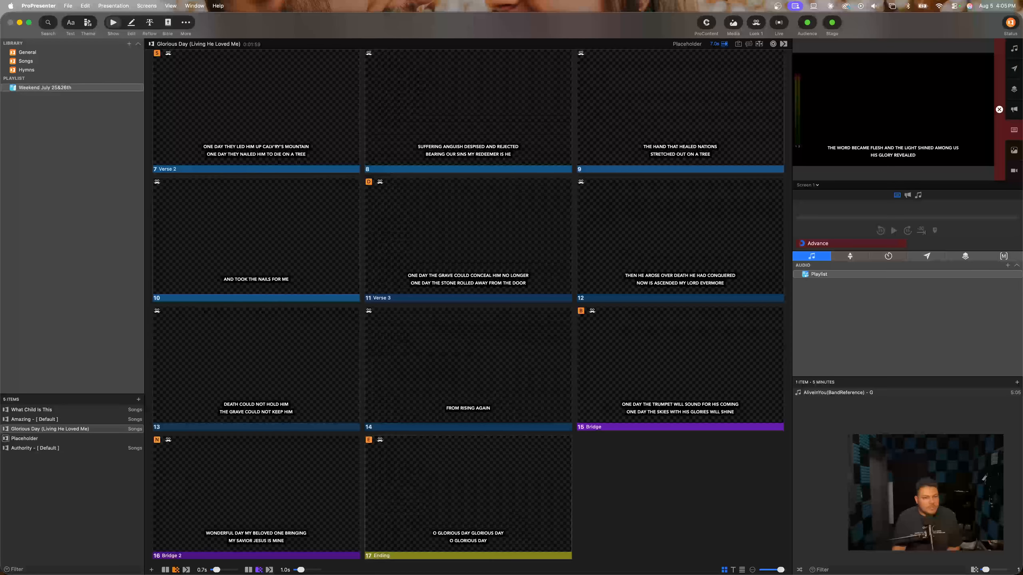
{"action": "scroll", "coordinate": [429, 544], "scroll_direction": "up", "scroll_amount": 10}
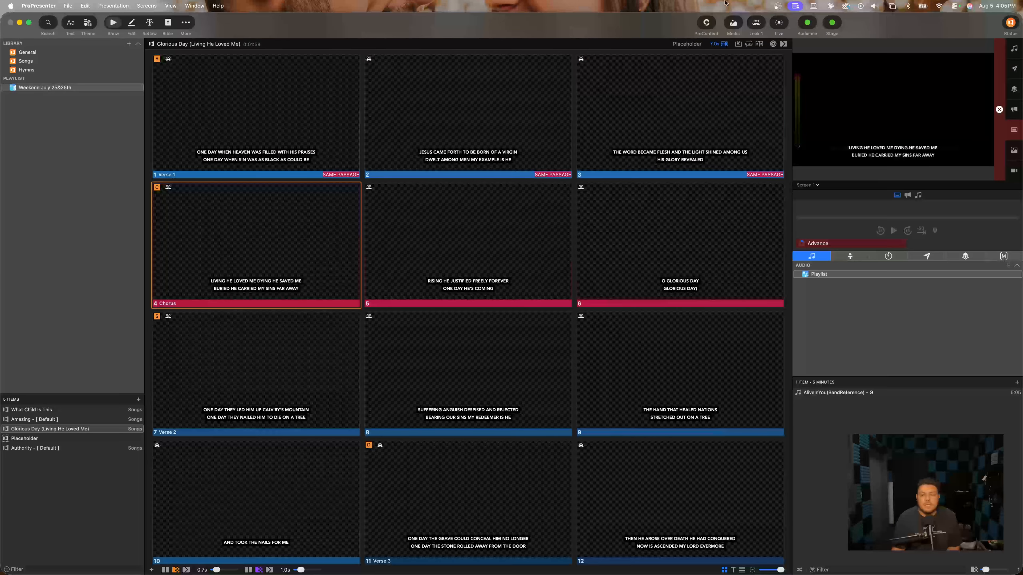
{"action": "left_click", "coordinate": [724, 44]}
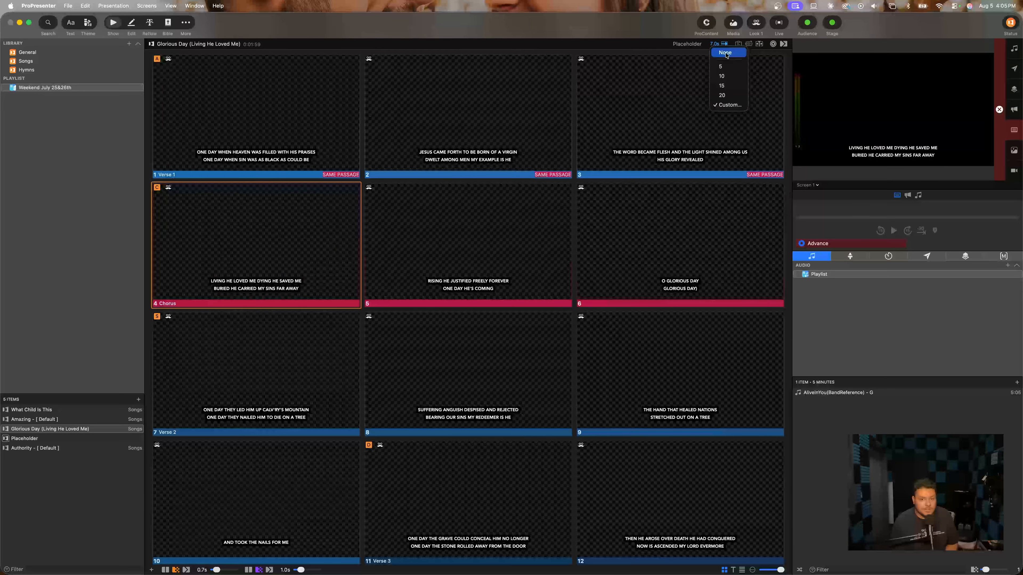
{"action": "left_click", "coordinate": [725, 53]}
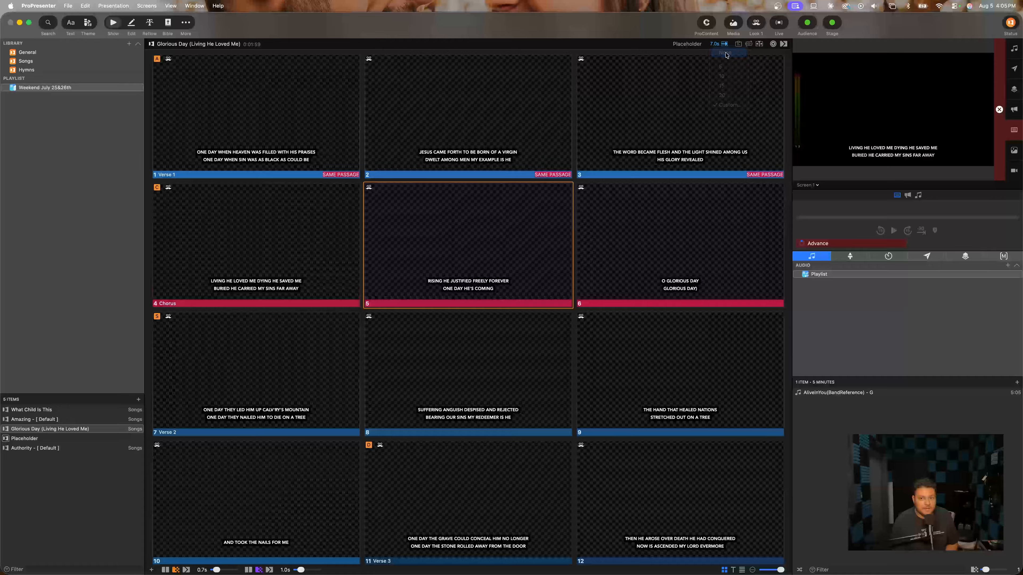
{"action": "left_click", "coordinate": [359, 146]}
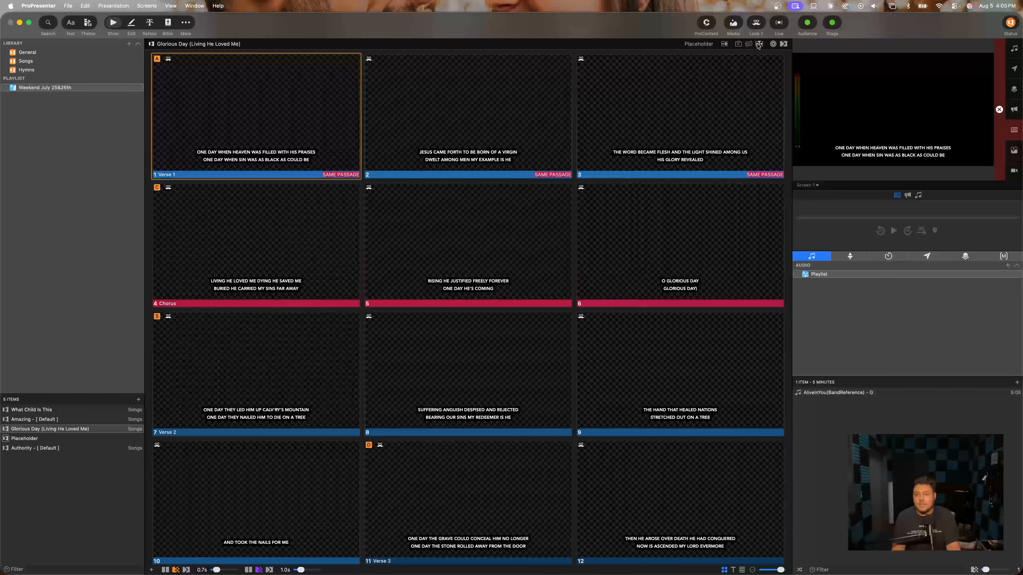
Record the first five slides, from Verse 1 into the Chorus, as live cues on the song's timeline
{"action": "left_click", "coordinate": [759, 44]}
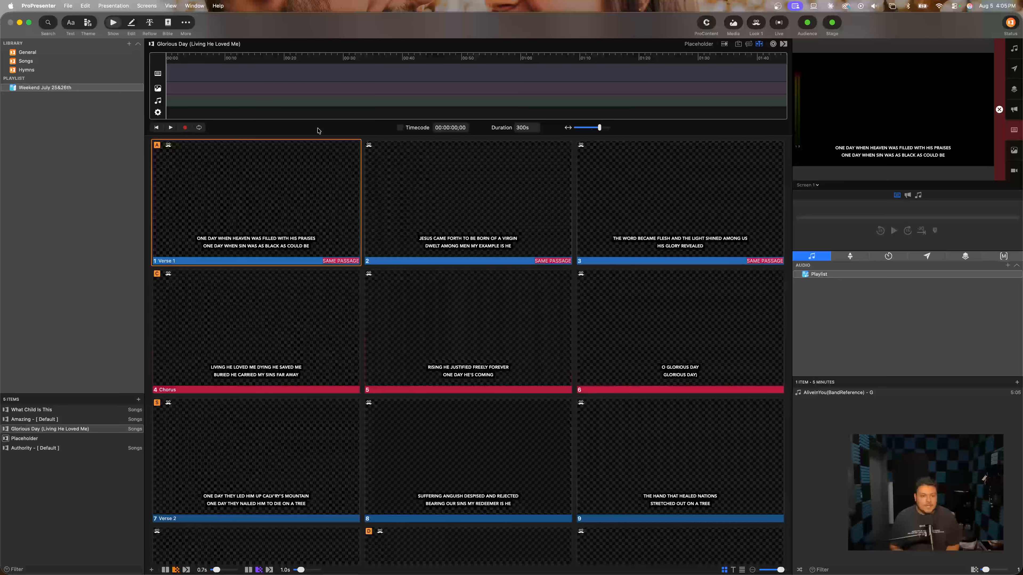
{"action": "left_click", "coordinate": [185, 128]}
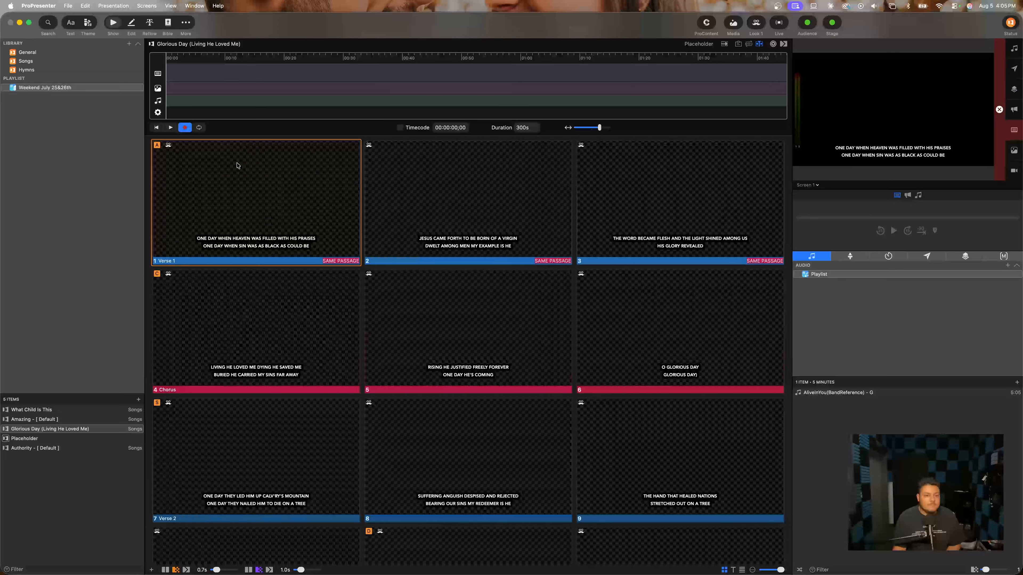
{"action": "left_click", "coordinate": [171, 128]}
{"action": "left_click", "coordinate": [213, 183]}
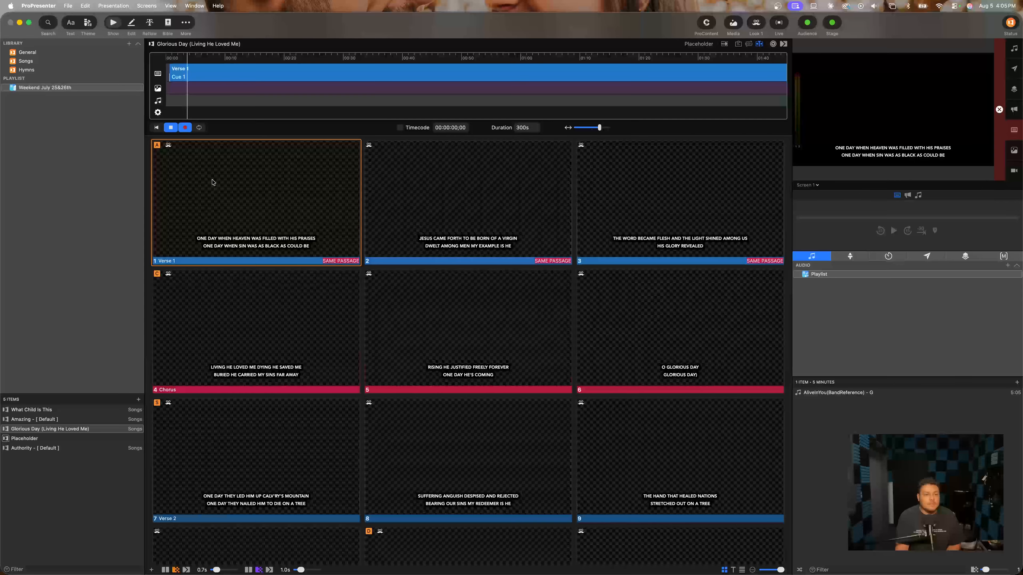
{"action": "key", "text": "Right"}
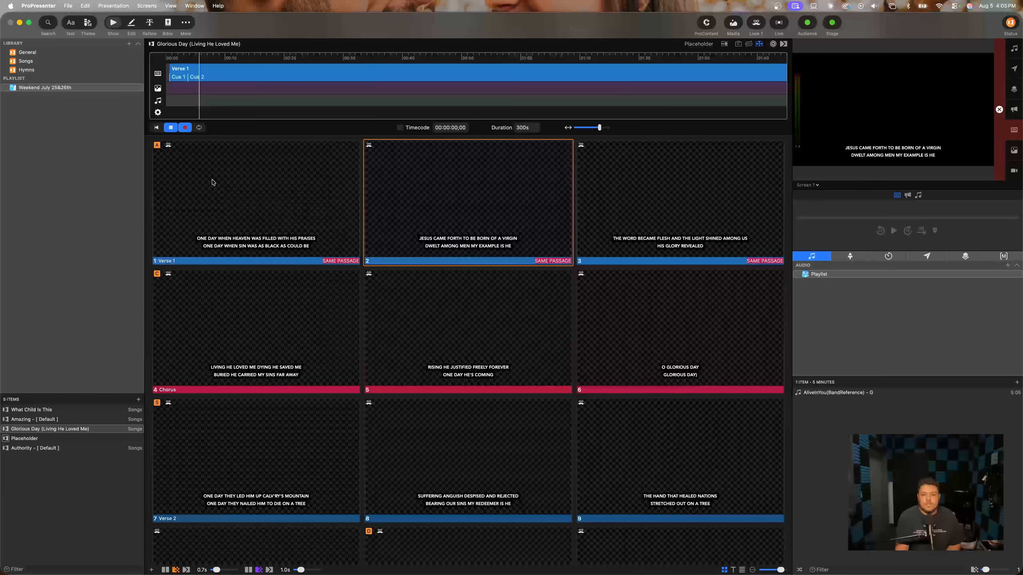
{"action": "key", "text": "Right"}
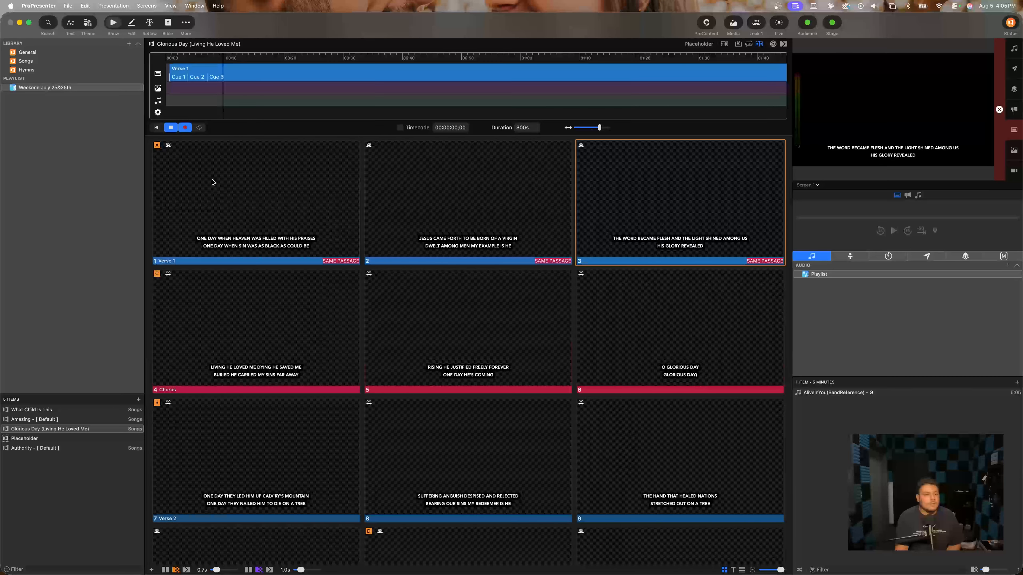
{"action": "key", "text": "Right"}
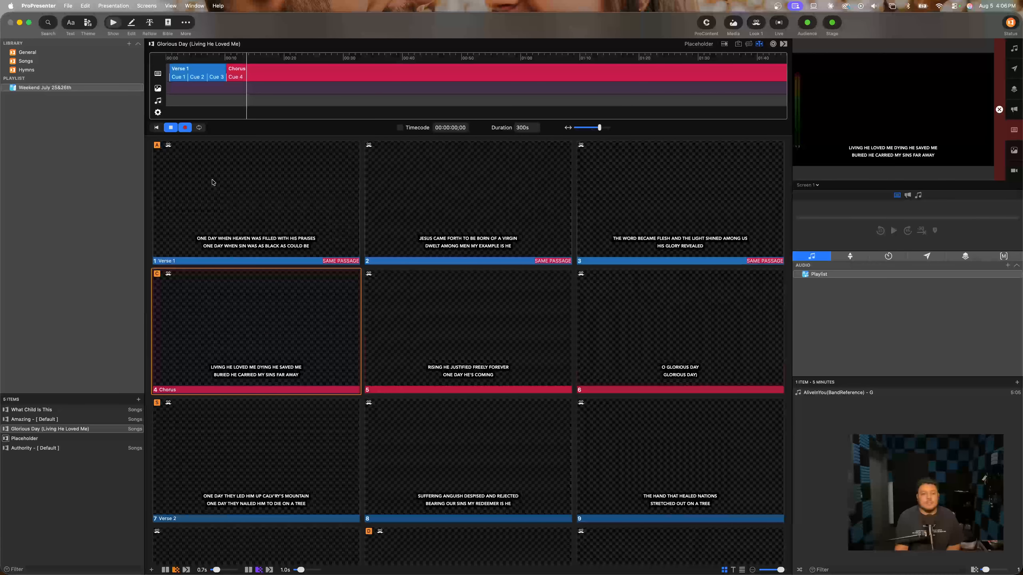
{"action": "key", "text": "Right"}
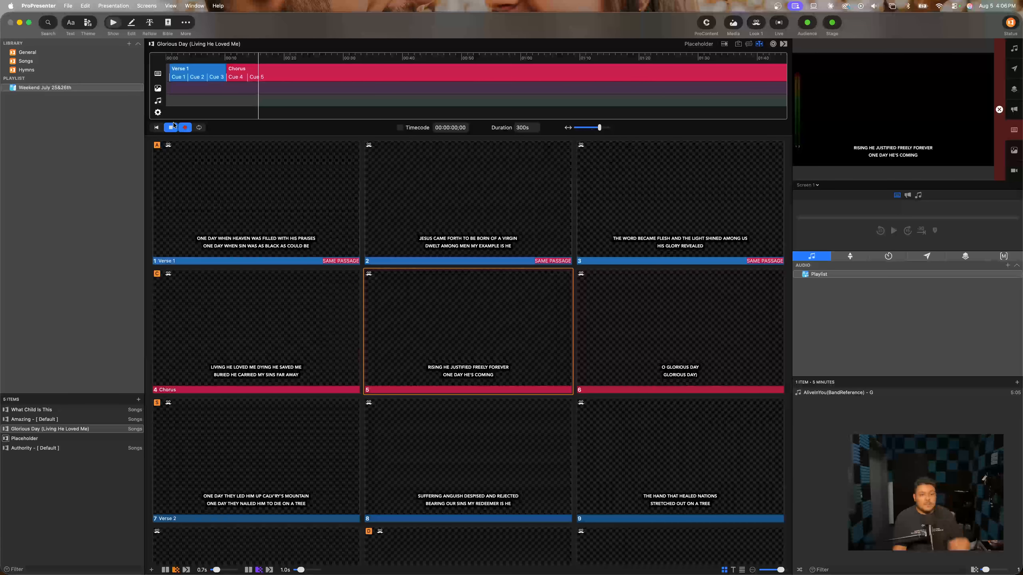
{"action": "left_click", "coordinate": [171, 127]}
Return the playhead to the start of the timeline, play the recorded cues, and hide the timeline
{"action": "left_click_drag", "start_coordinate": [185, 57], "coordinate": [163, 62]}
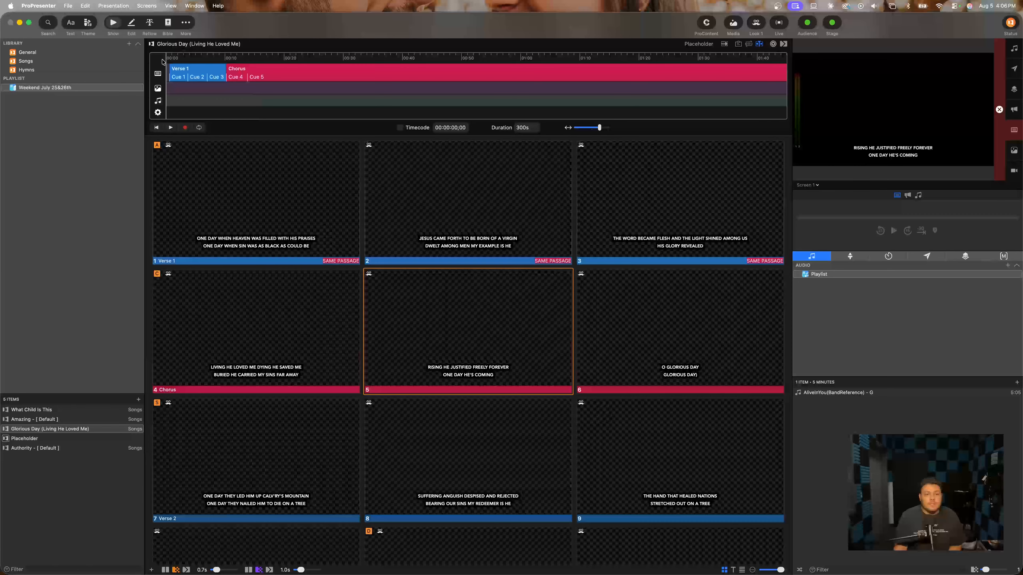
{"action": "left_click", "coordinate": [171, 128]}
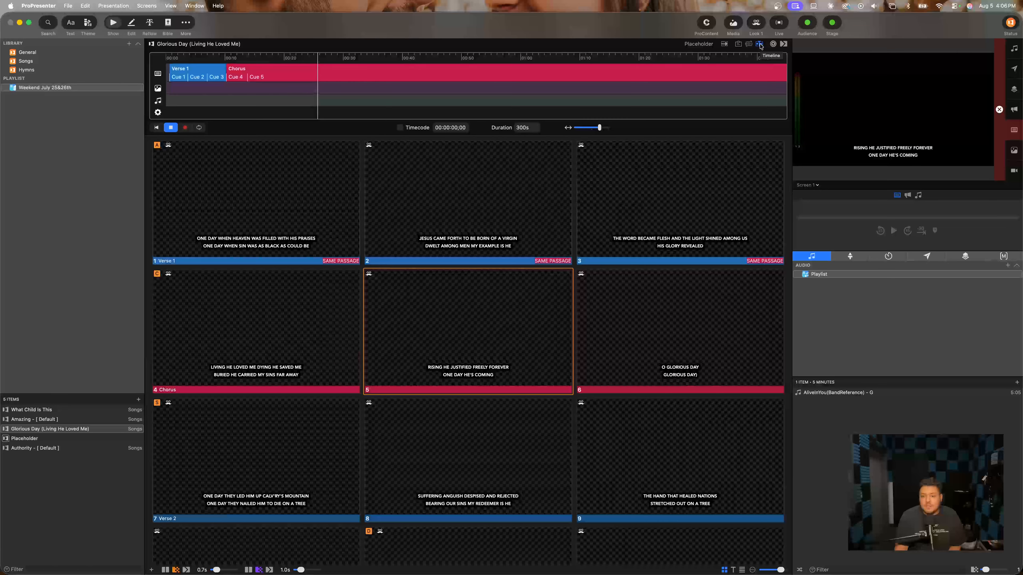
{"action": "left_click", "coordinate": [759, 44]}
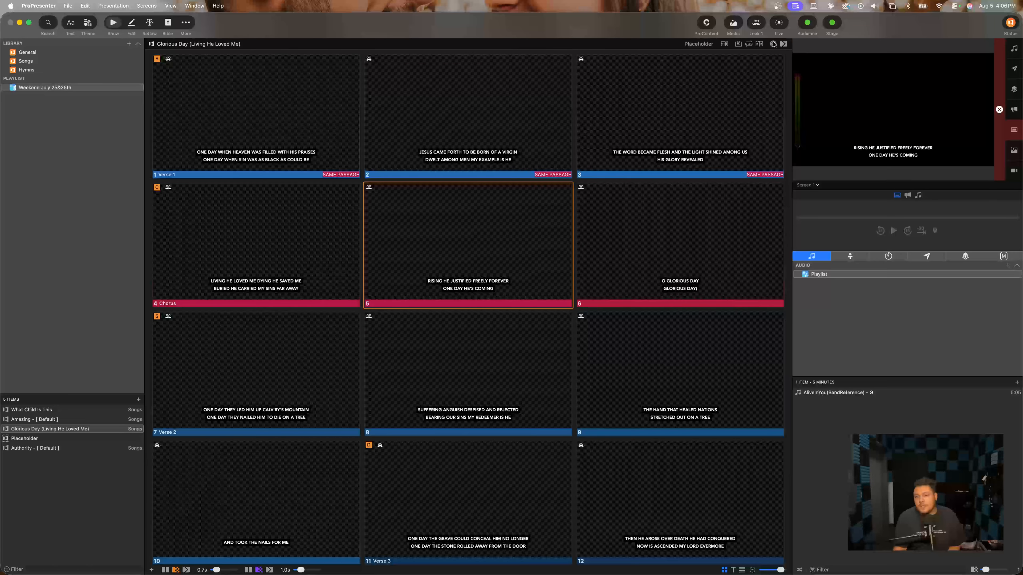
Examine the destination choices for Glorious Day, such as Presentation and Announcements, without changing the assignment
{"action": "left_click", "coordinate": [772, 44]}
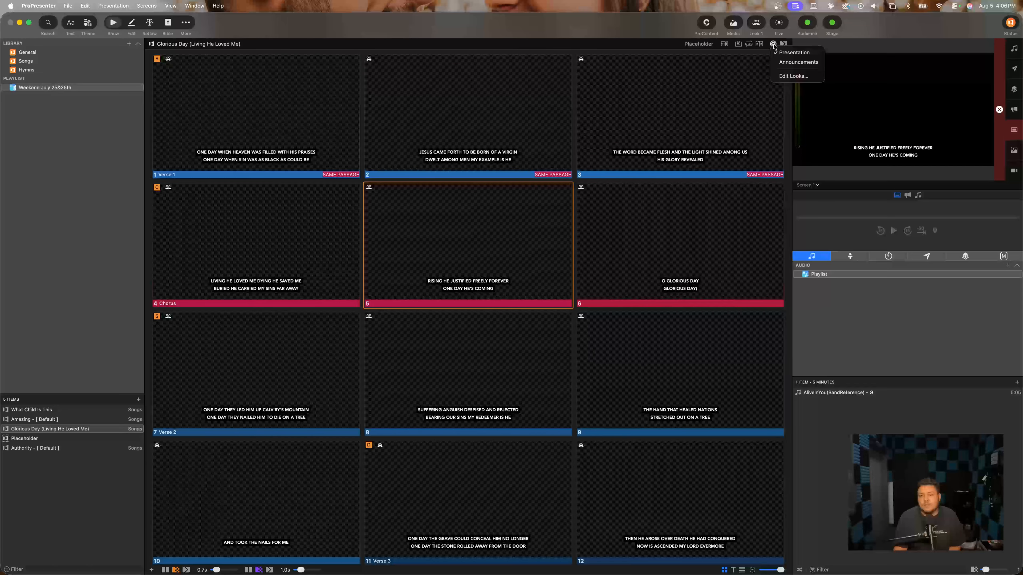
{"action": "left_click", "coordinate": [774, 45]}
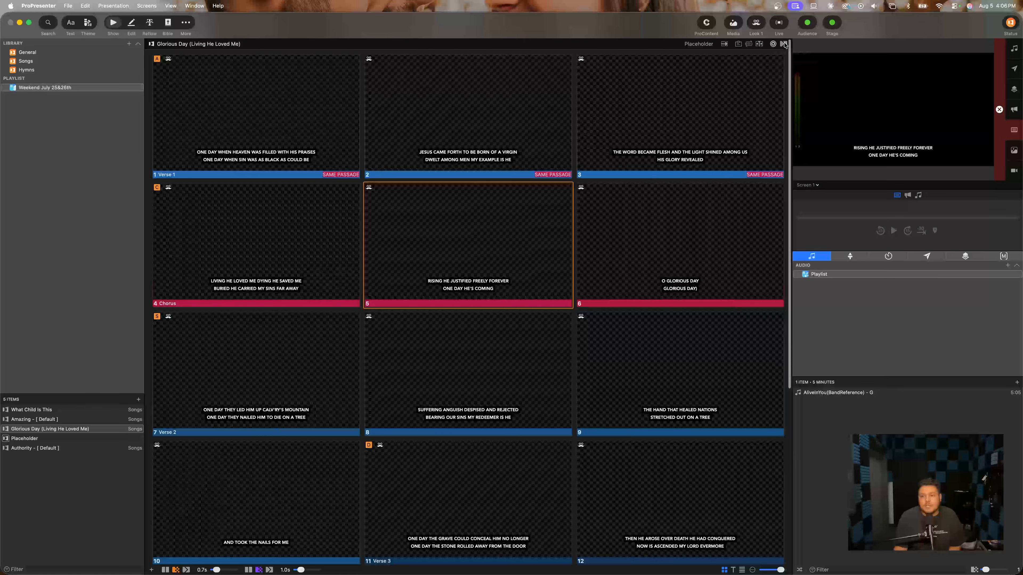
{"action": "left_click", "coordinate": [783, 44]}
{"action": "left_click", "coordinate": [783, 45]}
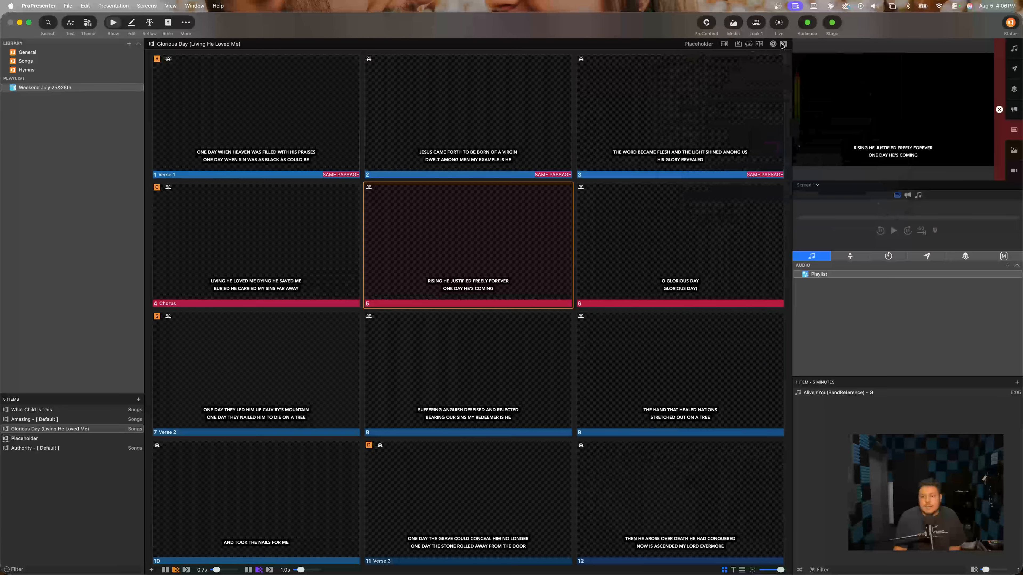
{"action": "left_click", "coordinate": [773, 44]}
Examine the song's available slide transitions, including favorites, recents and the full list, and close the chooser without picking one
{"action": "left_click", "coordinate": [782, 44]}
{"action": "left_click", "coordinate": [783, 44]}
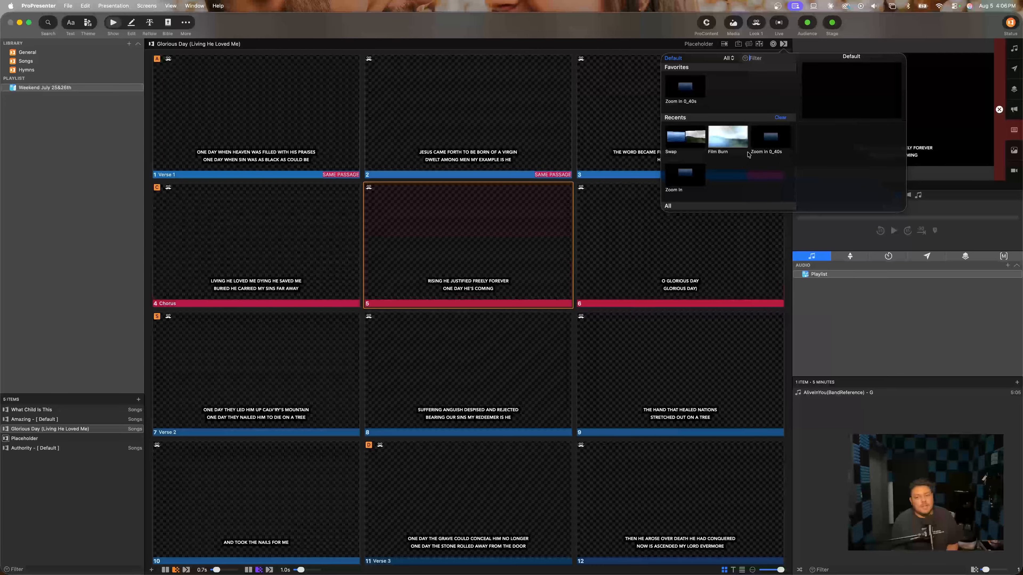
{"action": "scroll", "coordinate": [747, 156], "scroll_direction": "down", "scroll_amount": 3}
{"action": "scroll", "coordinate": [748, 156], "scroll_direction": "down", "scroll_amount": 3}
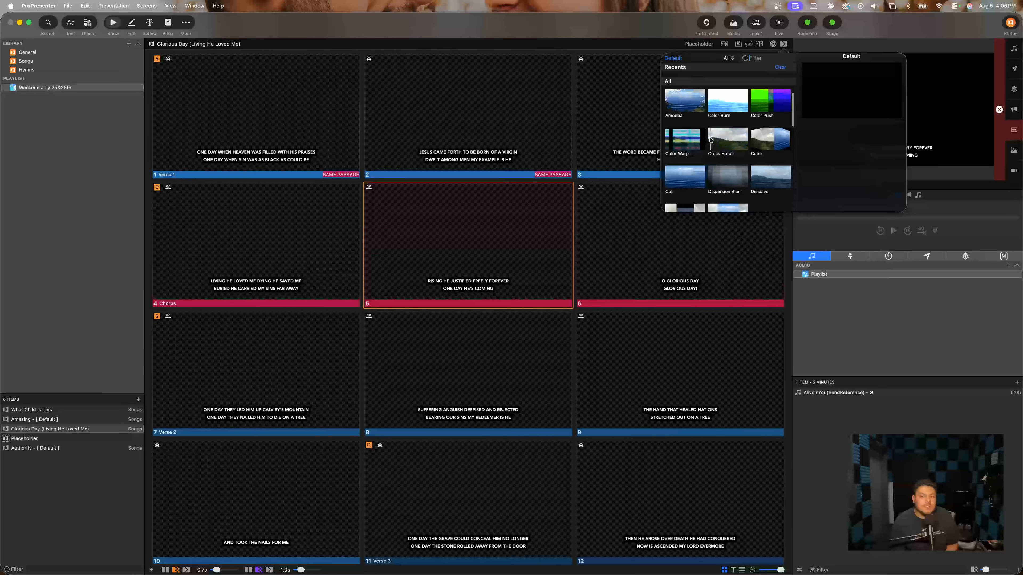
{"action": "scroll", "coordinate": [765, 169], "scroll_direction": "down", "scroll_amount": 1}
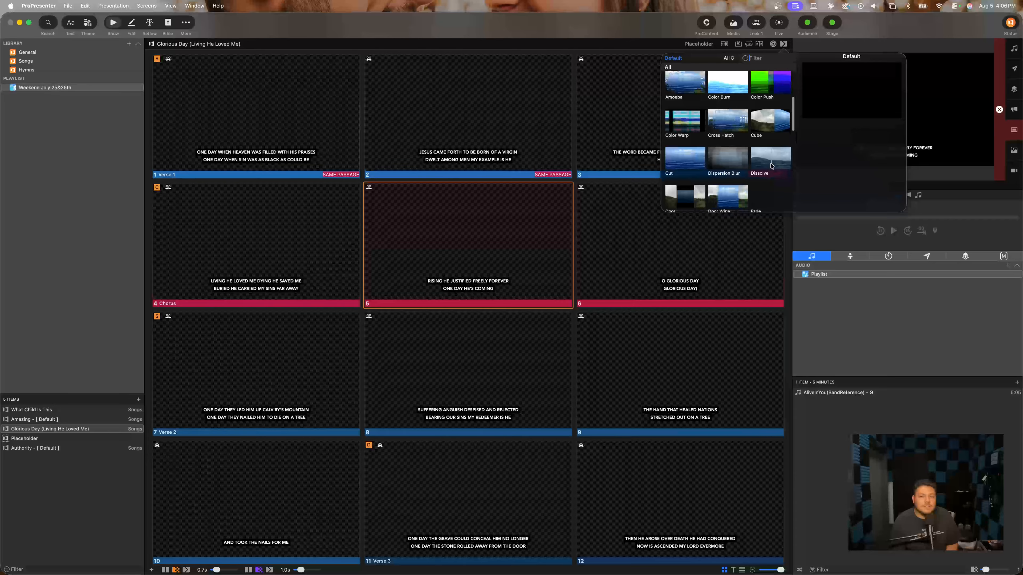
{"action": "scroll", "coordinate": [771, 165], "scroll_direction": "down", "scroll_amount": 2}
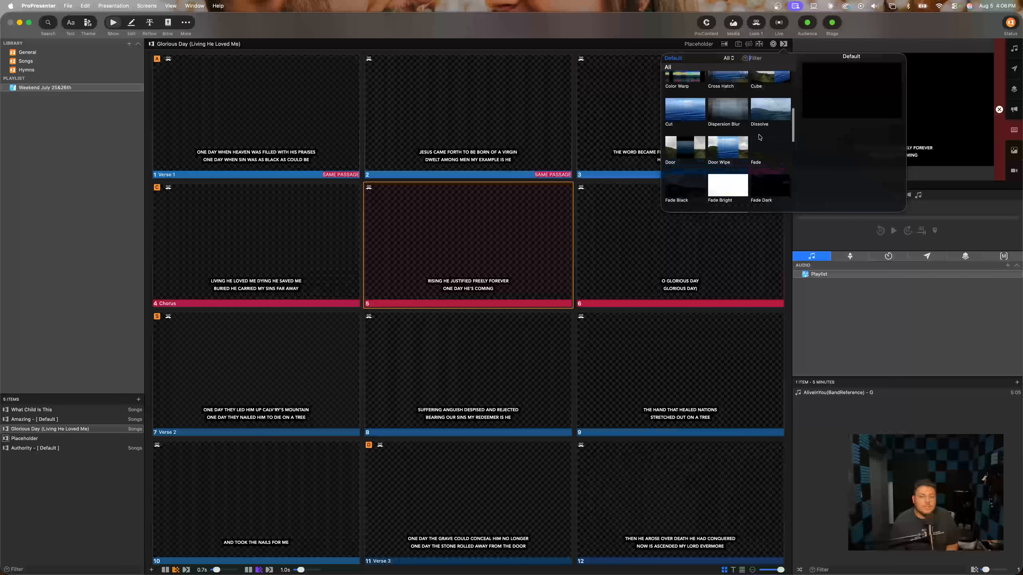
{"action": "scroll", "coordinate": [740, 169], "scroll_direction": "up", "scroll_amount": 8}
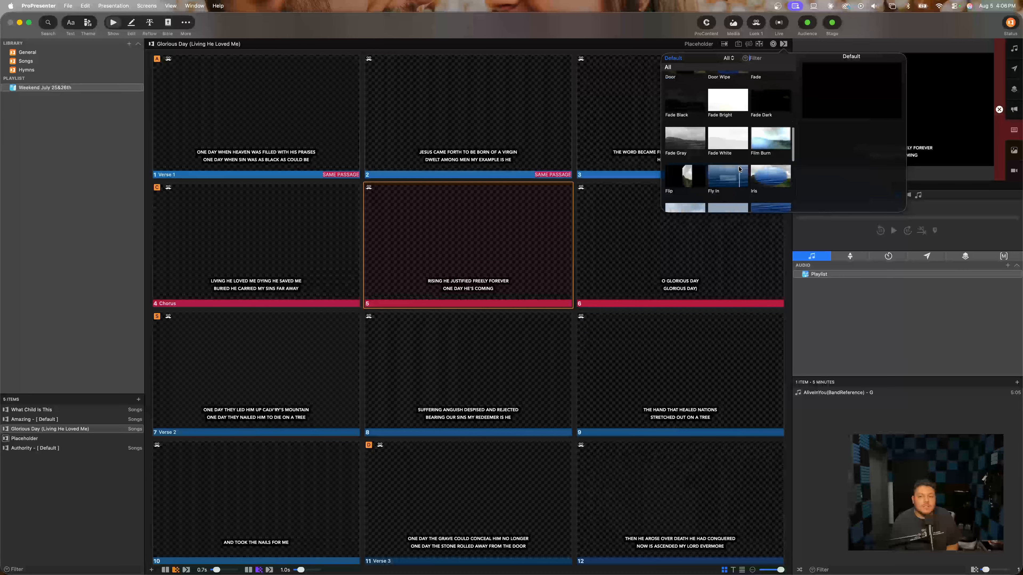
{"action": "scroll", "coordinate": [741, 161], "scroll_direction": "down", "scroll_amount": 3}
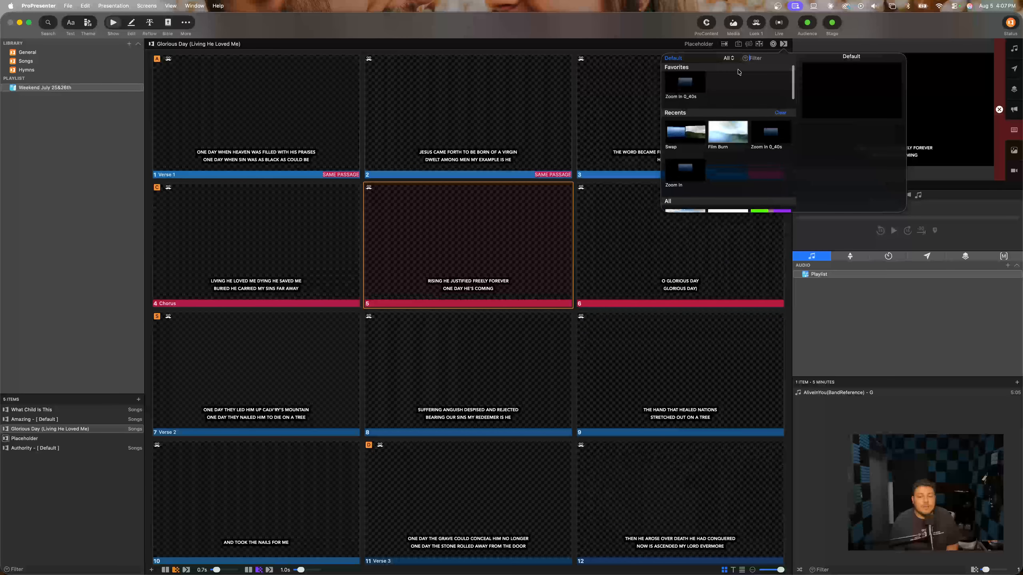
{"action": "scroll", "coordinate": [746, 142], "scroll_direction": "down", "scroll_amount": 4}
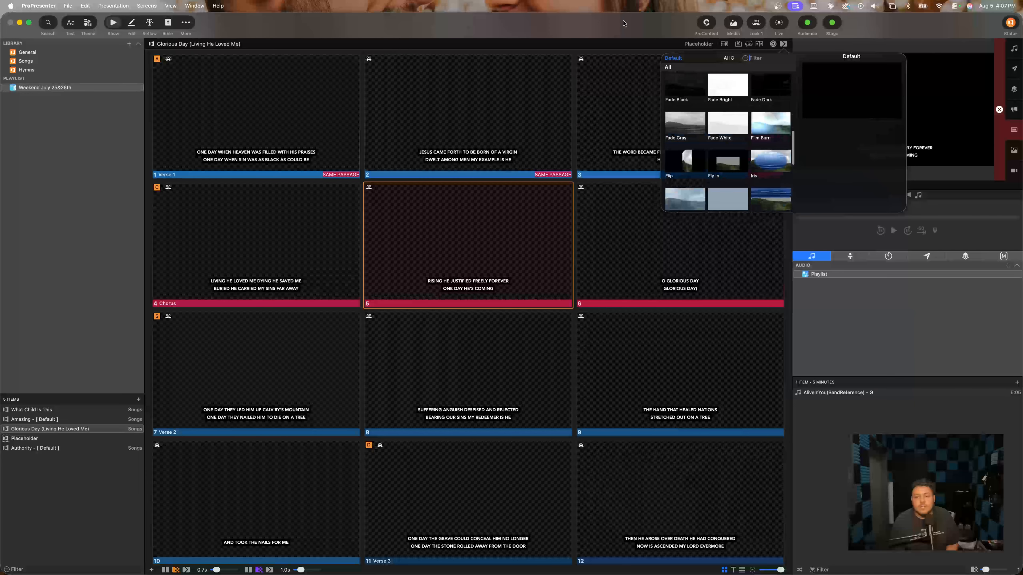
{"action": "left_click", "coordinate": [634, 22]}
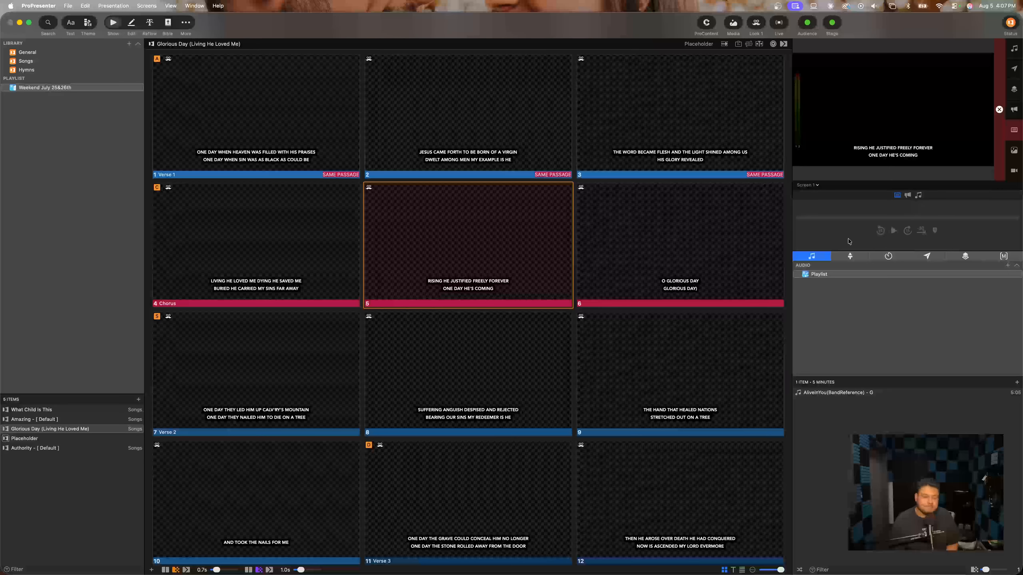
{"action": "scroll", "coordinate": [336, 494], "scroll_direction": "down", "scroll_amount": 5}
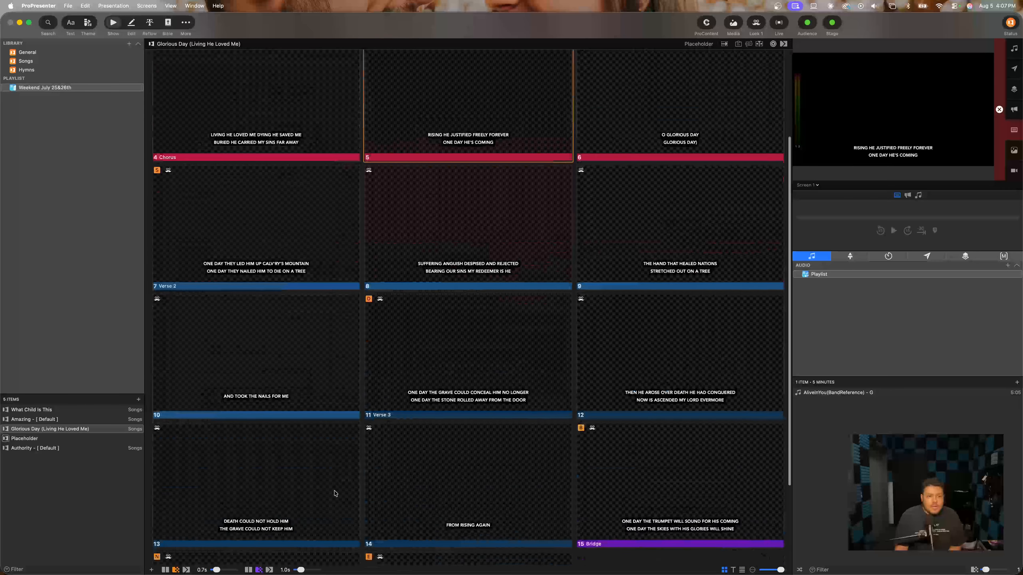